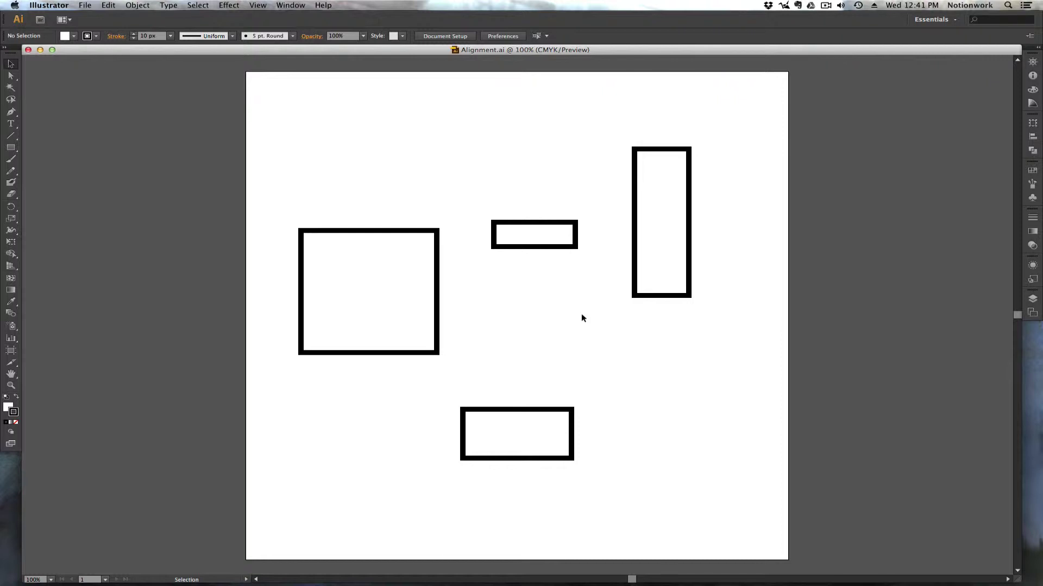
Step: Show the Align controls with their full options, including Distribute Spacing and Align To
click(299, 7)
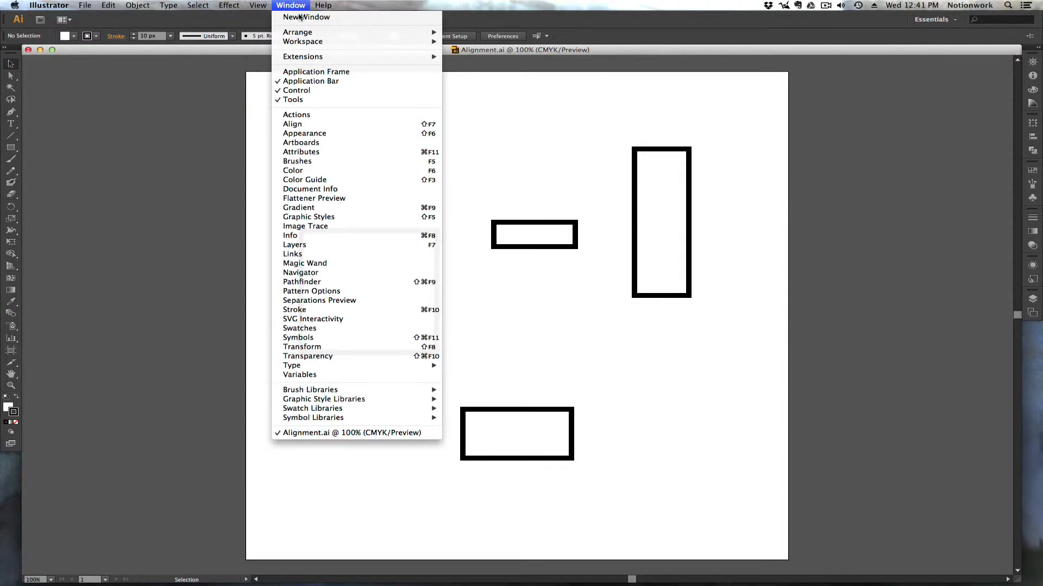
click(303, 125)
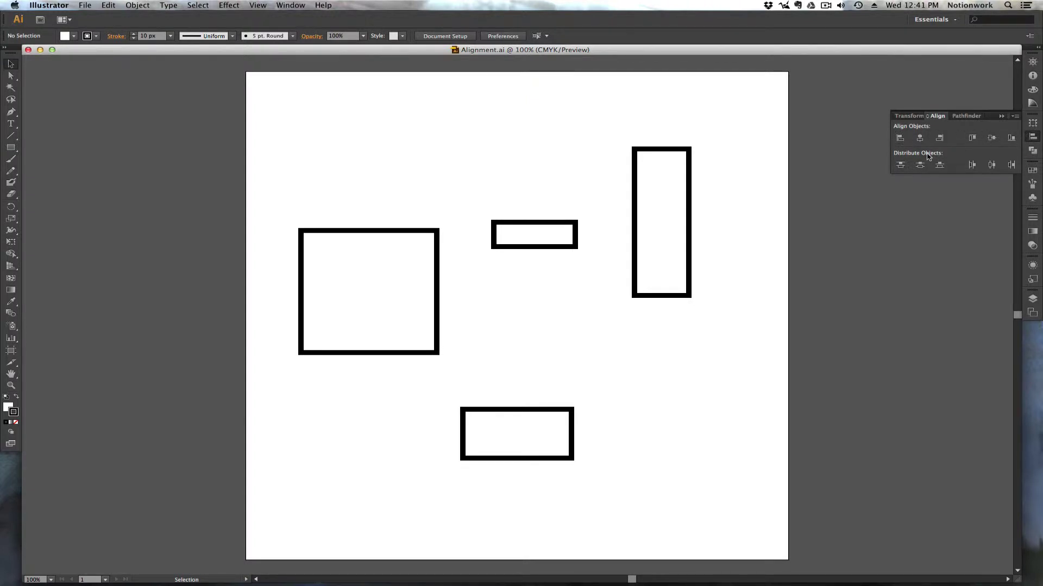
click(1014, 117)
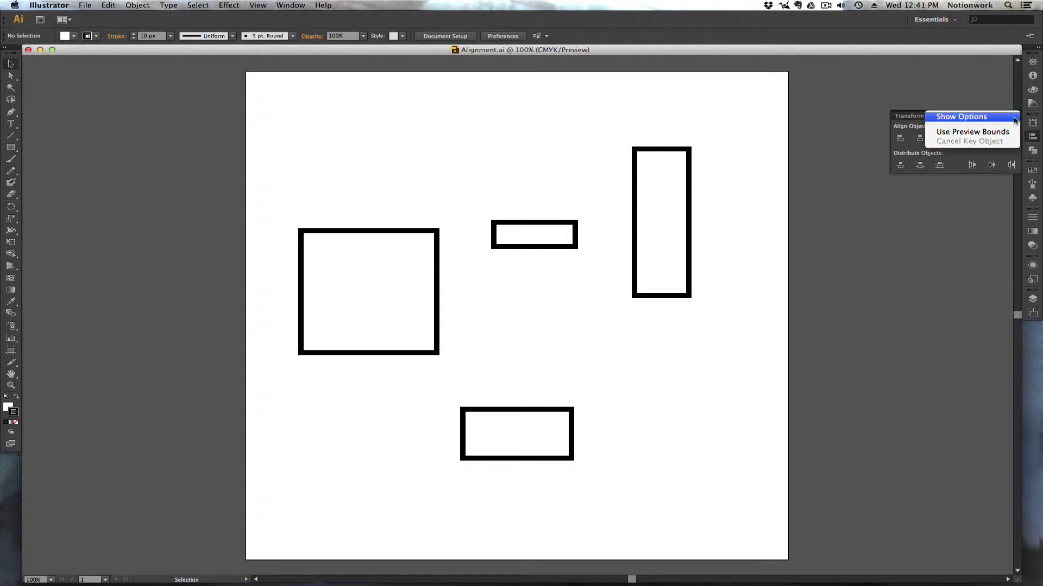
click(945, 121)
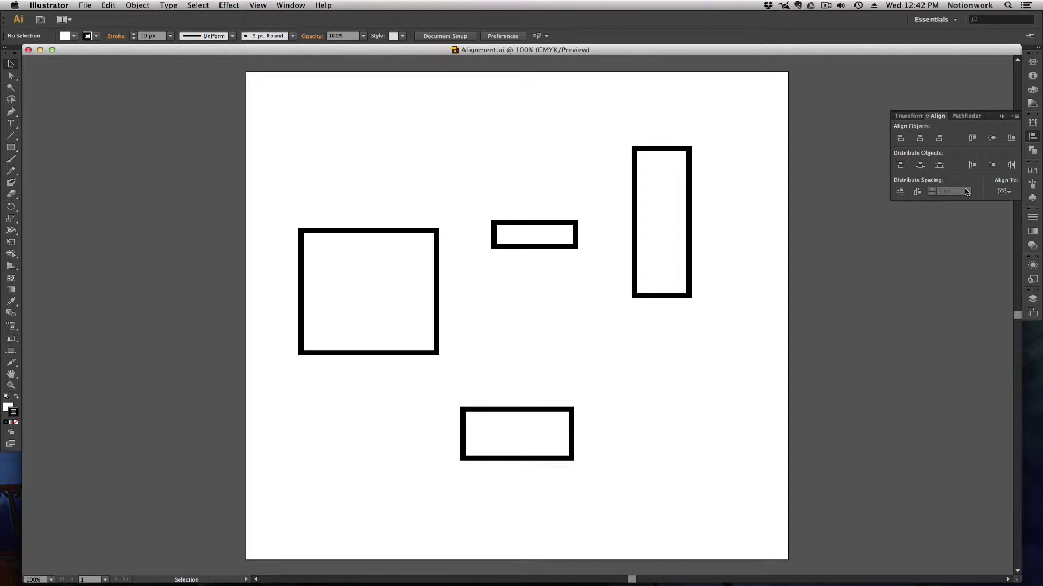
Step: Examine the available Align To reference choices without changing the current one
click(1002, 193)
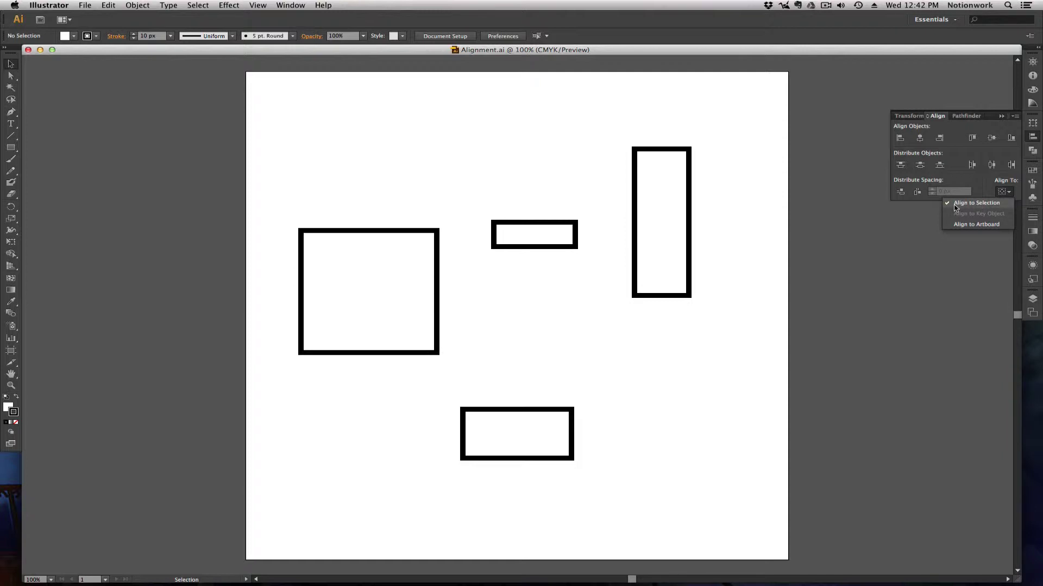
click(981, 191)
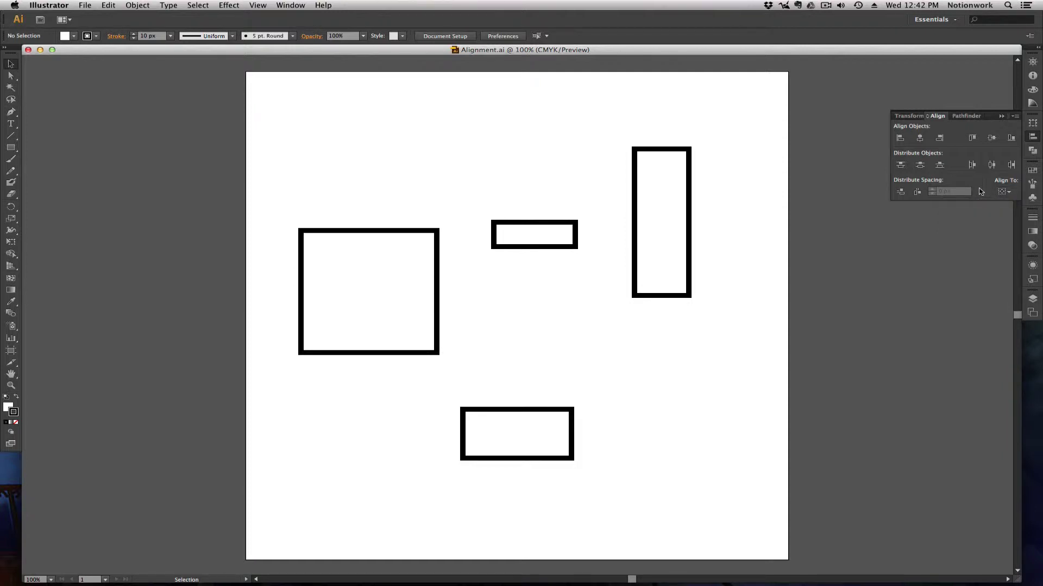
click(1001, 193)
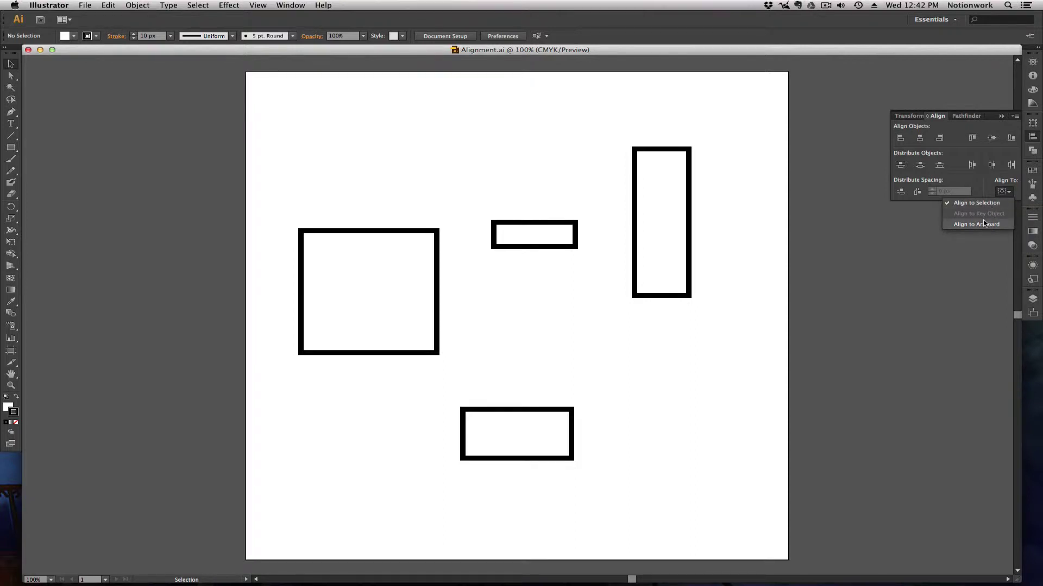
click(987, 188)
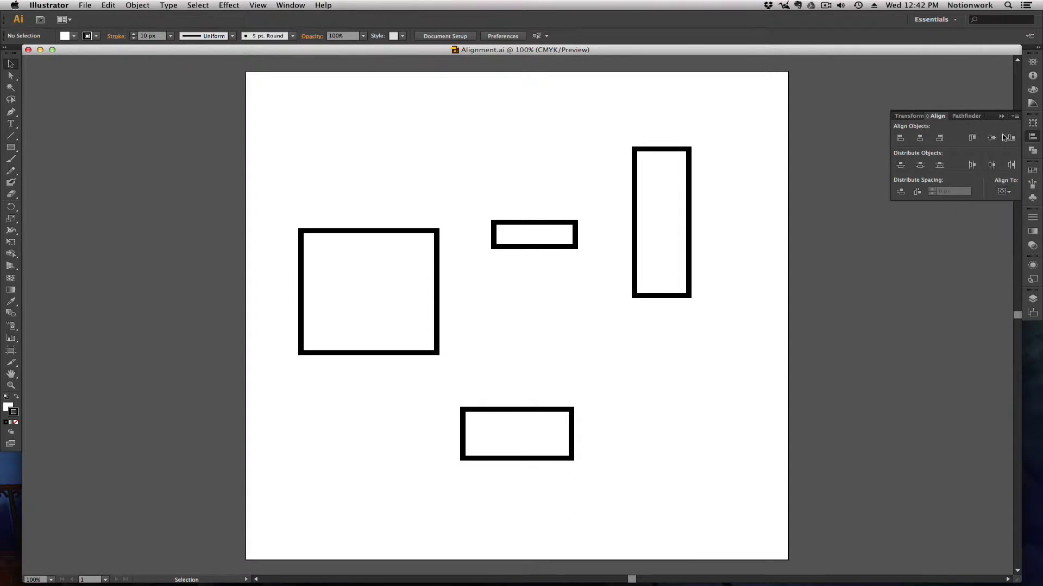
Step: Select all four rectangles, try aligning them by their horizontal centers, and undo the alignment
drag(755, 153, 334, 462)
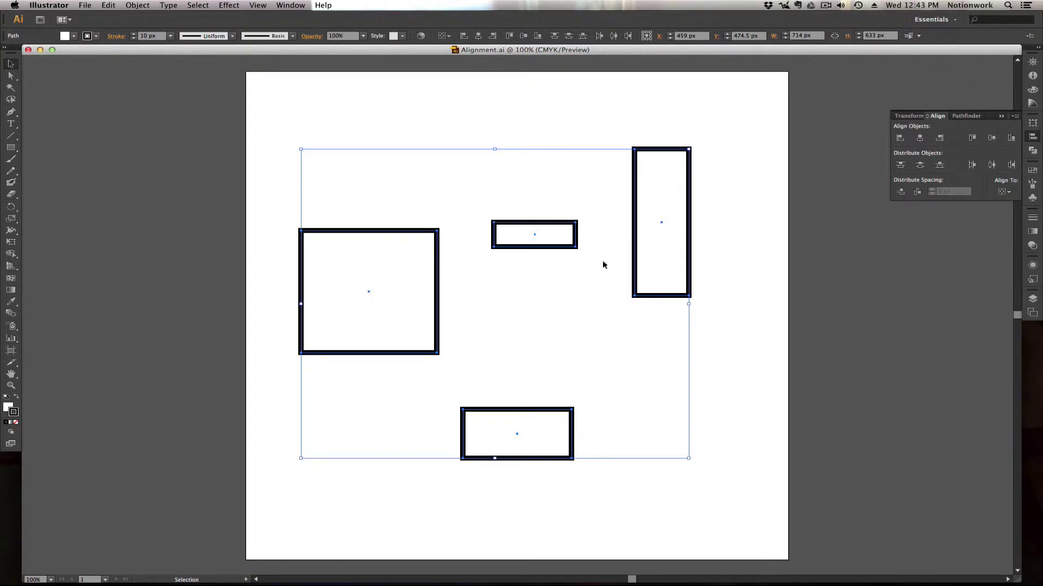
click(919, 139)
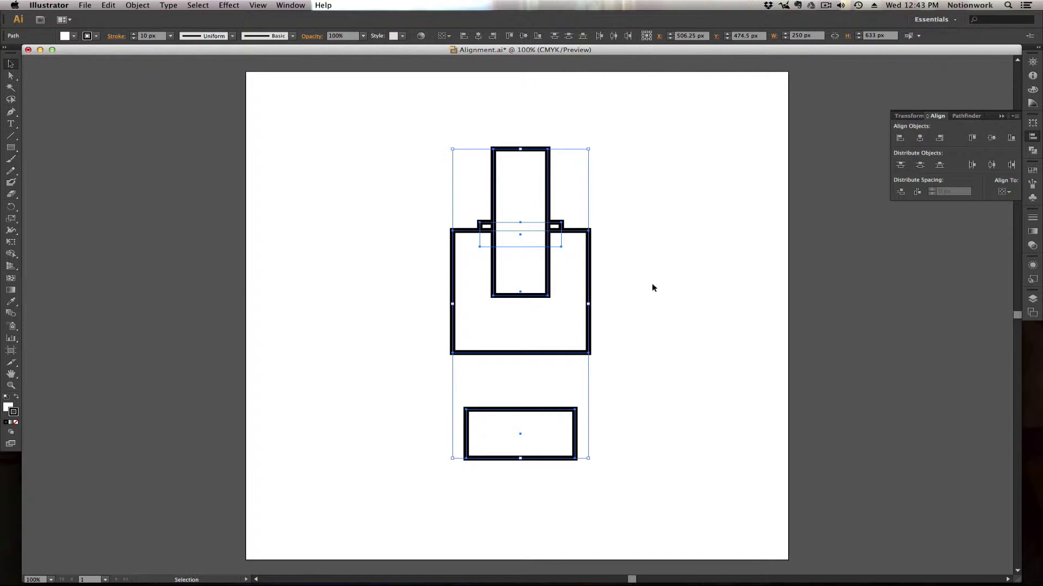
key(a)
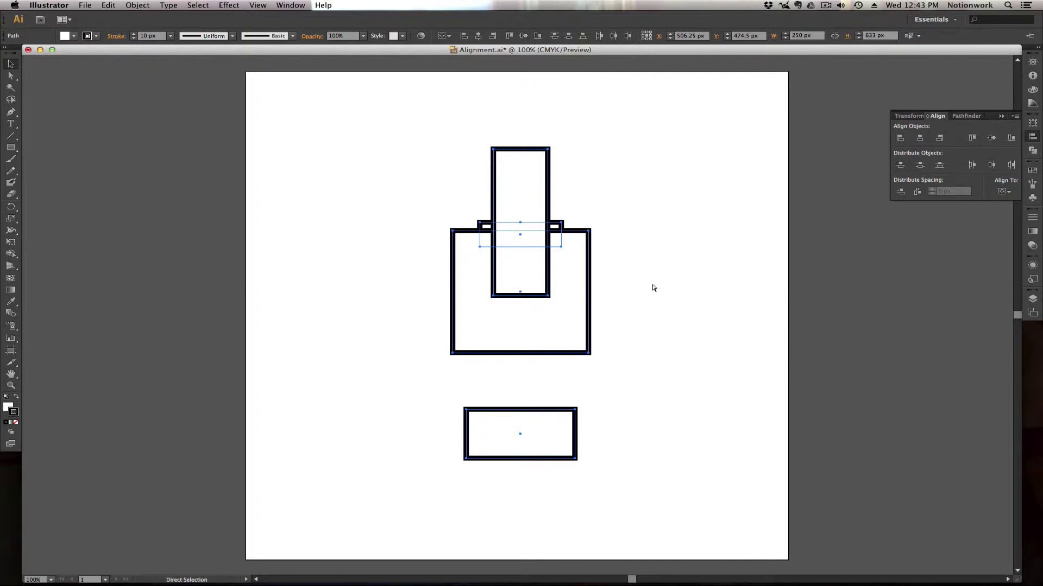
key(super+z)
key(v)
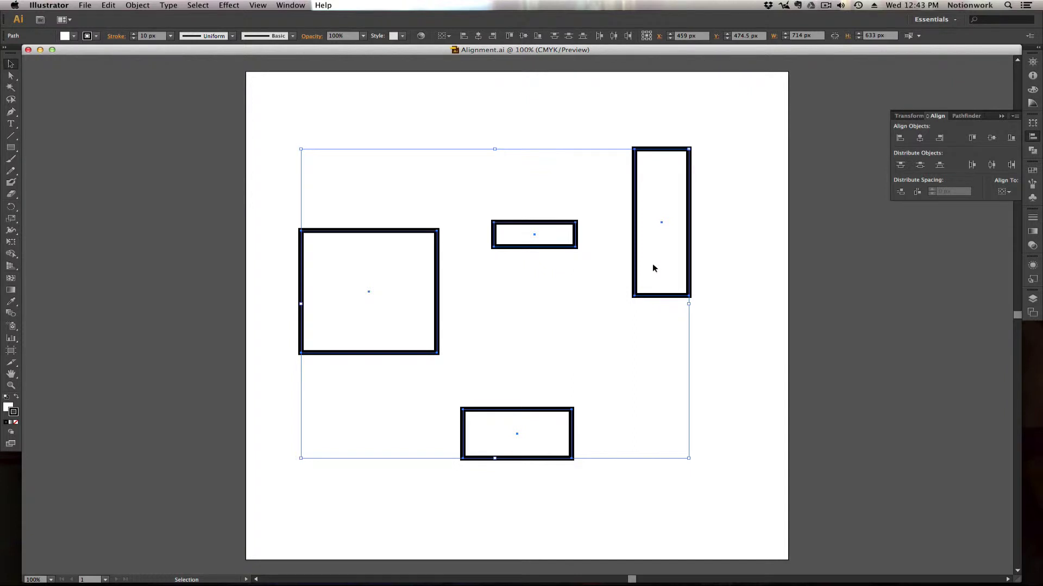
Step: Try moving the selected rectangles across the artboard's upper-left edges and aligning their horizontal centers, and undo both changes
drag(653, 269, 402, 158)
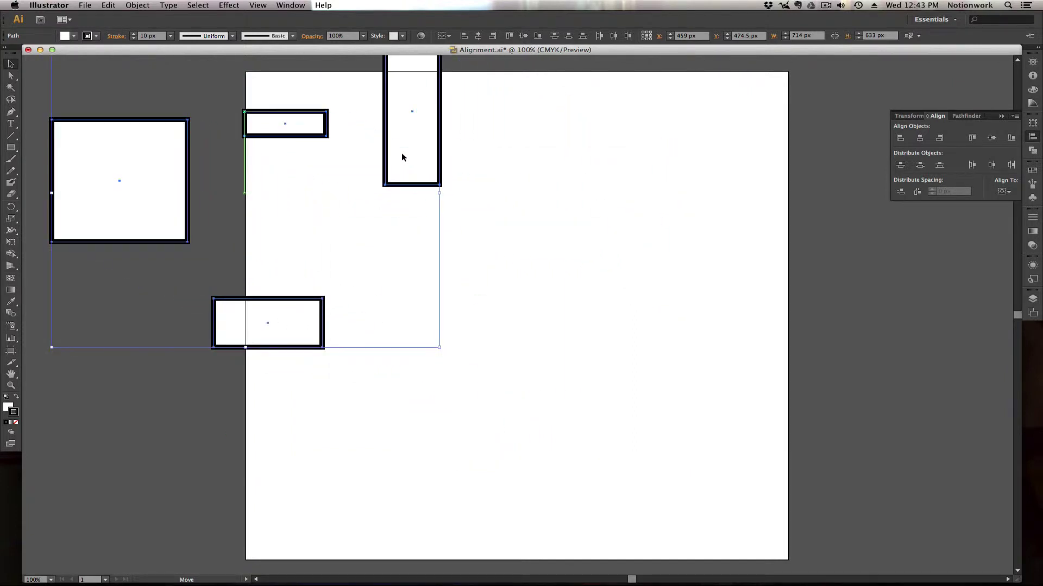
click(919, 138)
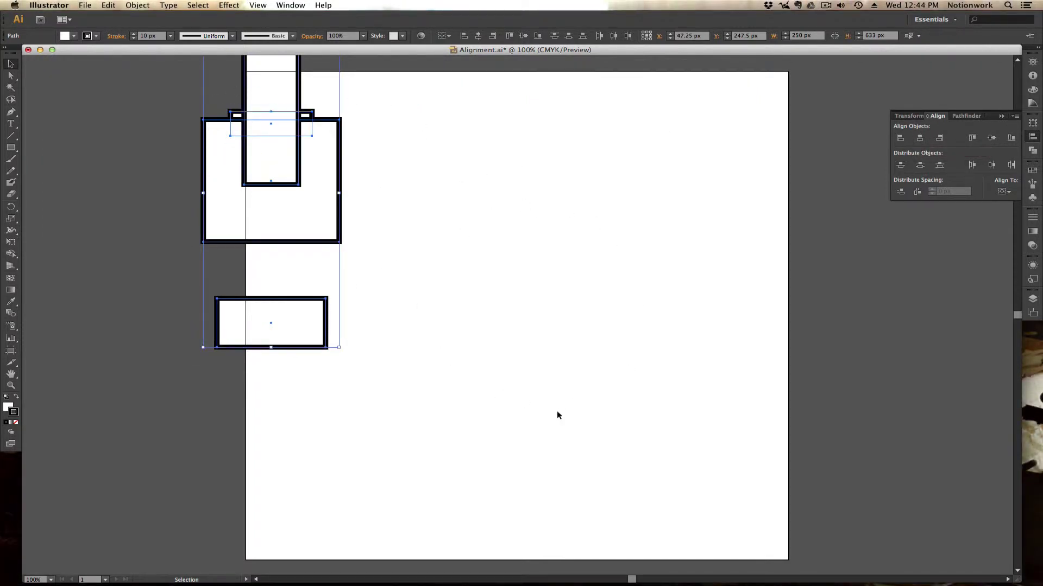
key(a)
key(ctrl+z)
key(ctrl+z)
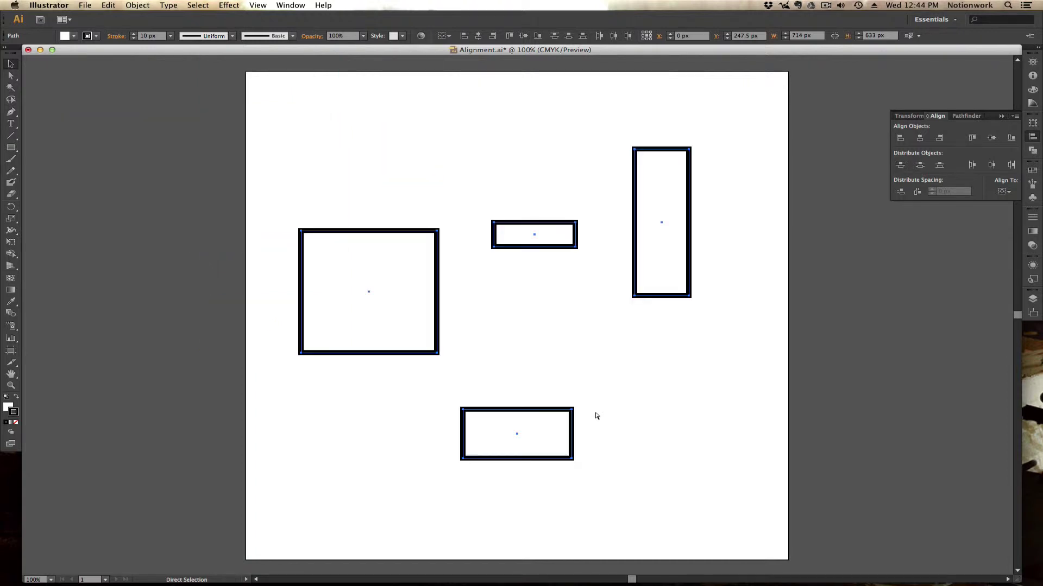
key(v)
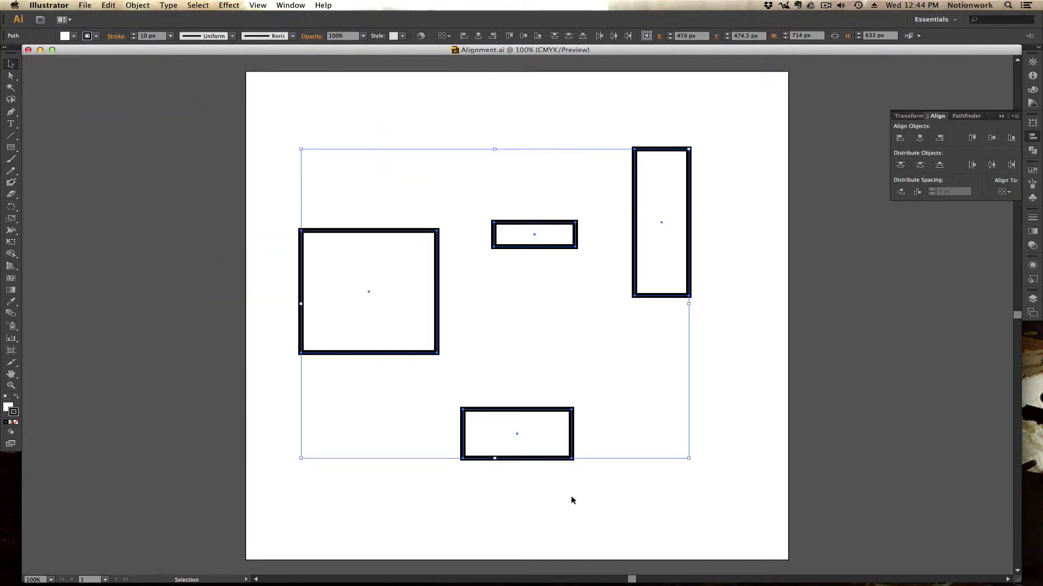
Step: Try aligning the four rectangles by their vertical centers and by their left edges, undoing each alignment
click(993, 139)
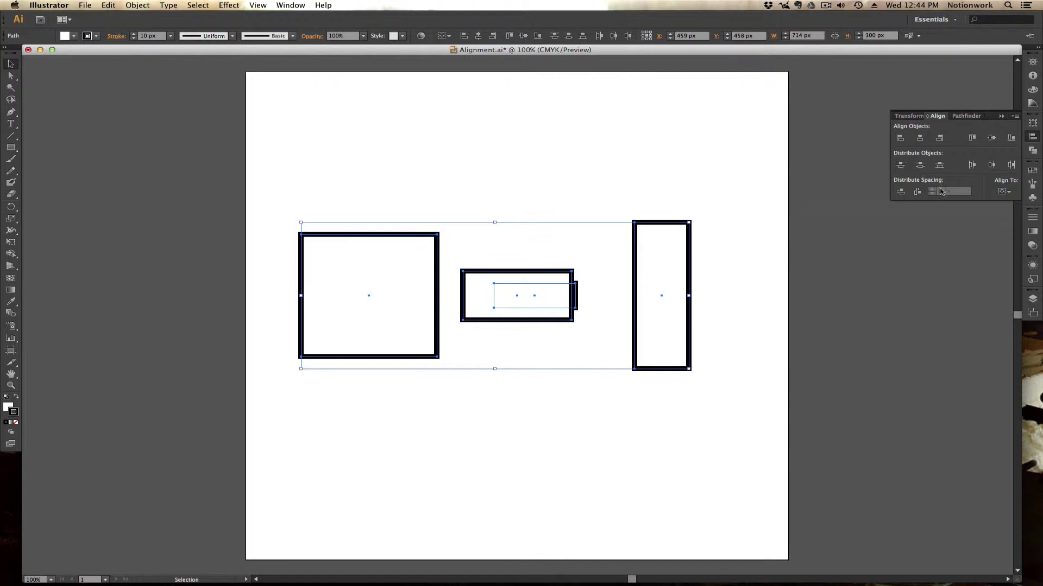
key(super+z)
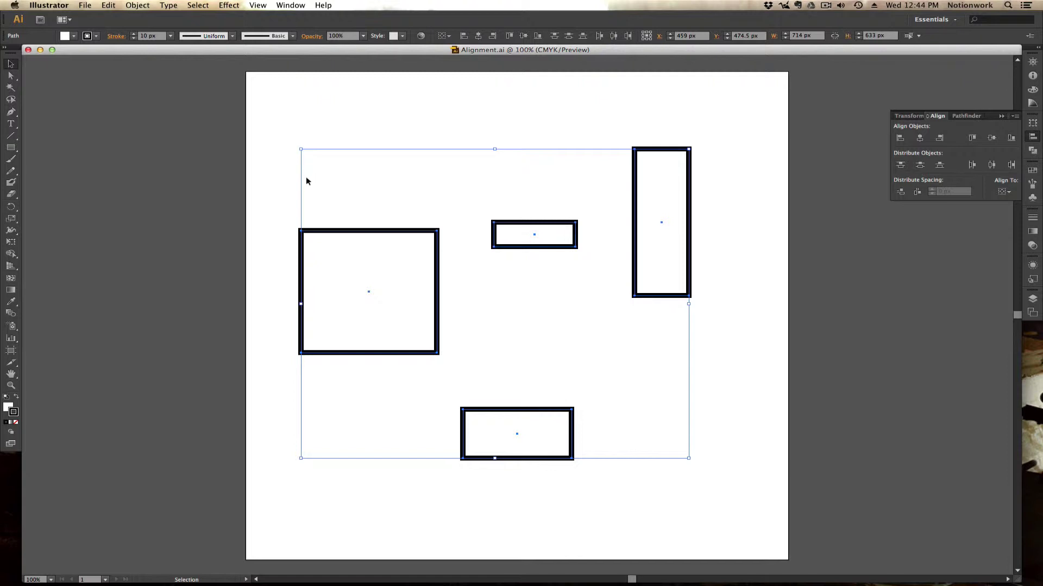
click(900, 139)
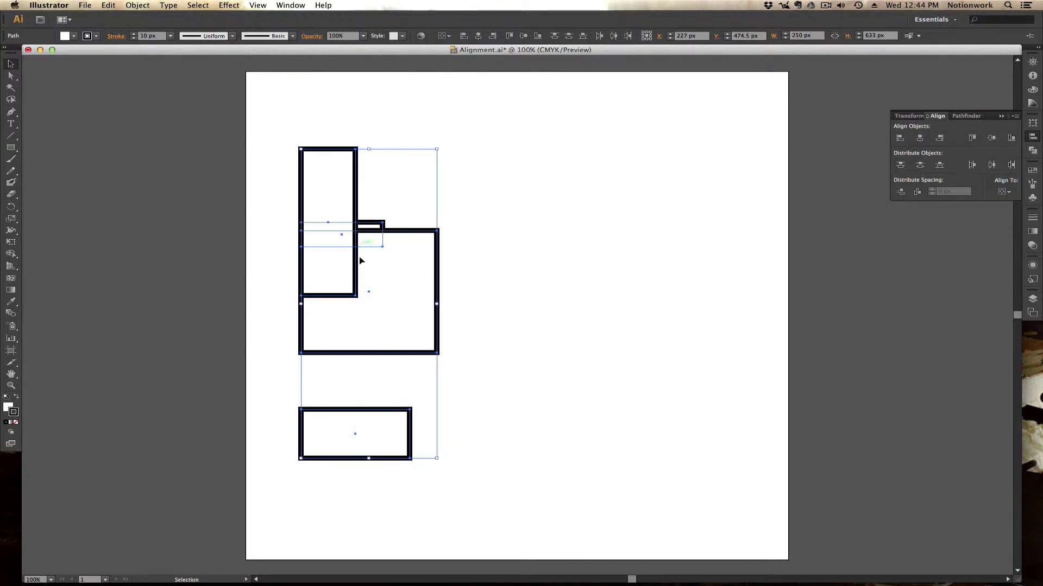
key(ctrl+z)
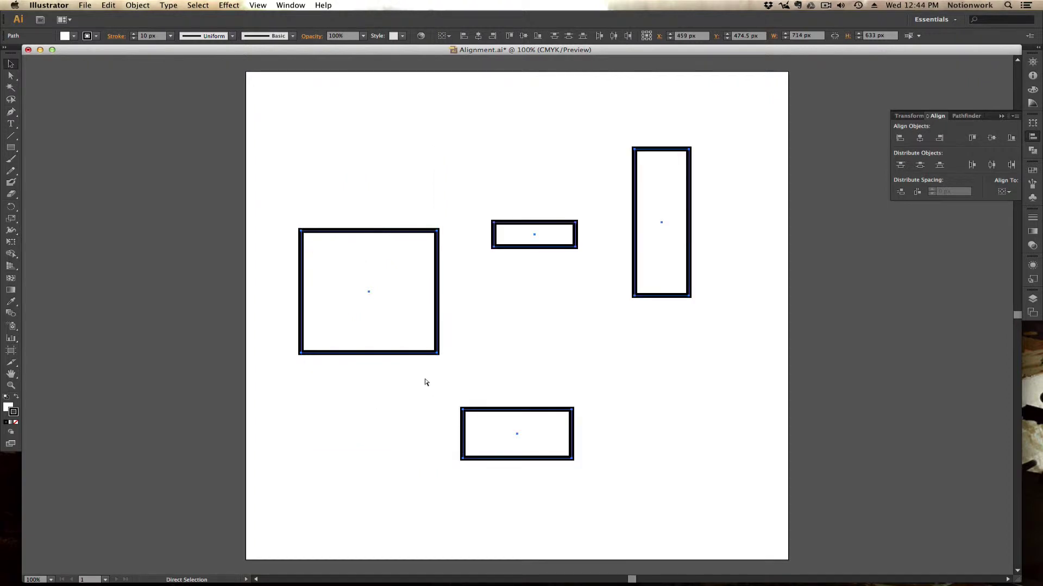
Step: Try aligning the four rectangles by their right edges, undo it, and keep all four selected
click(940, 138)
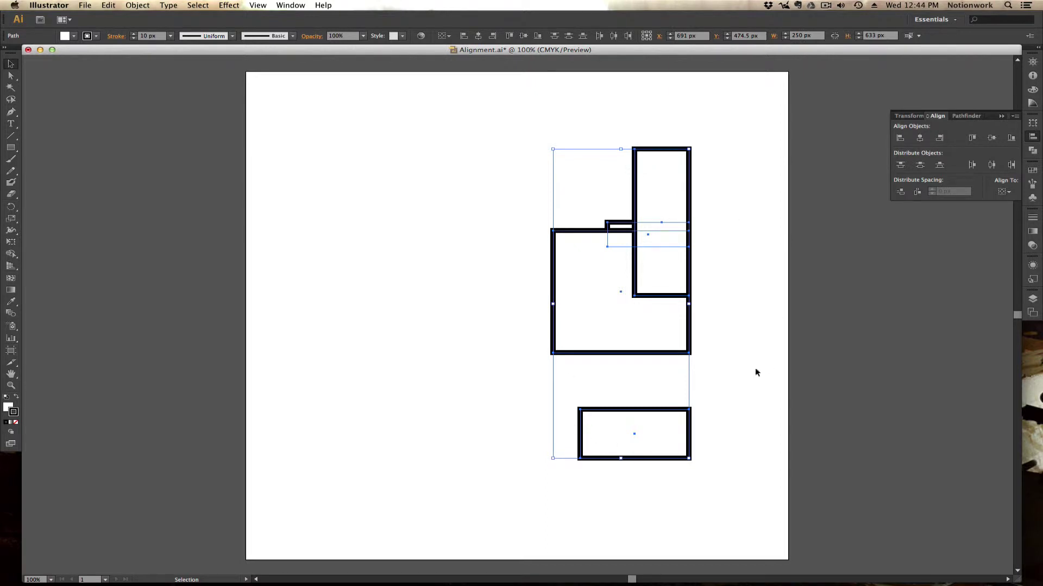
key(super+z)
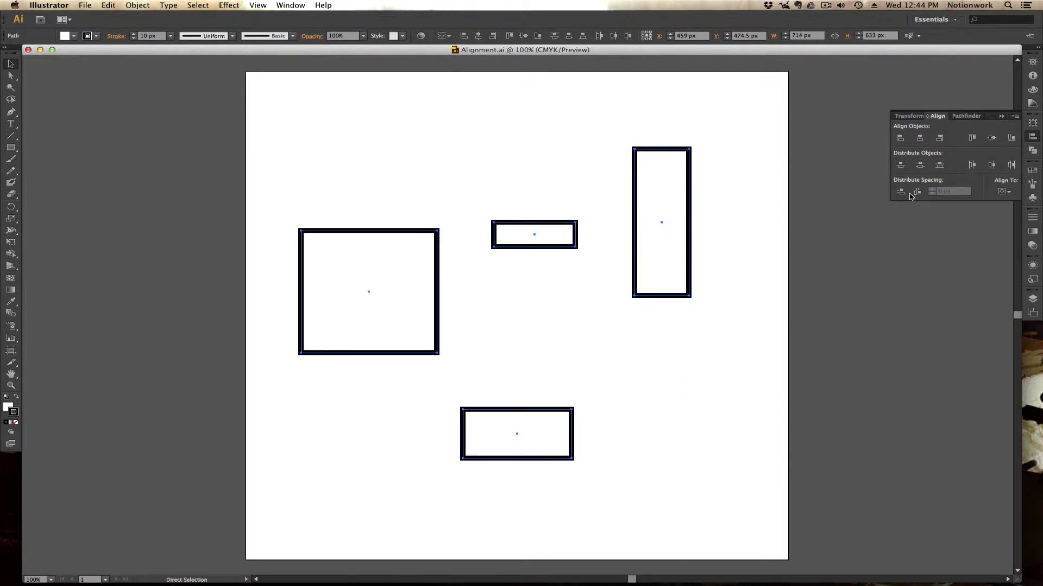
key(v)
key(super+a)
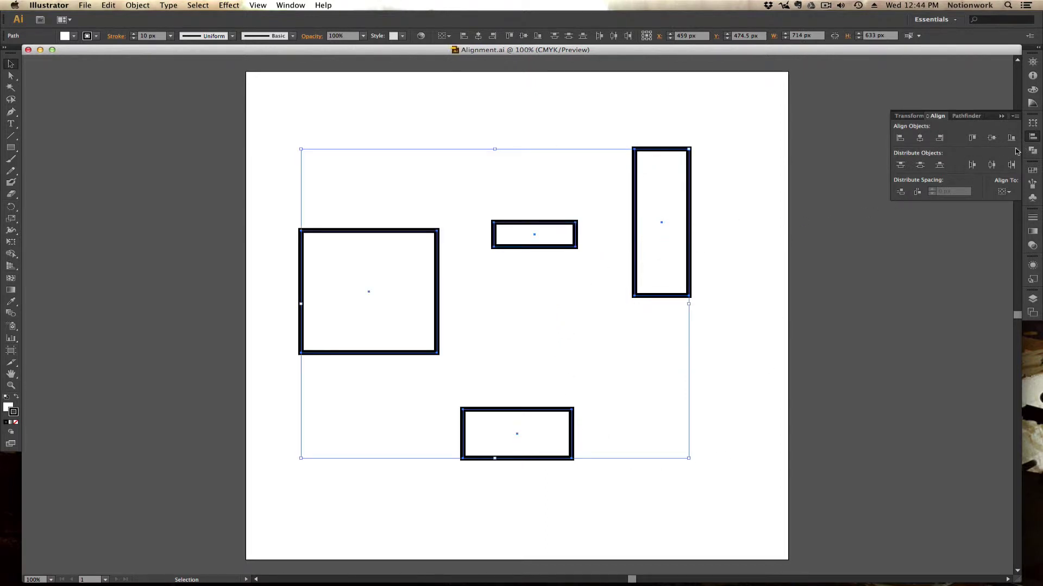
Step: Try aligning the four rectangles by their top edges, undo it, and try aligning them by their bottom edges
click(975, 140)
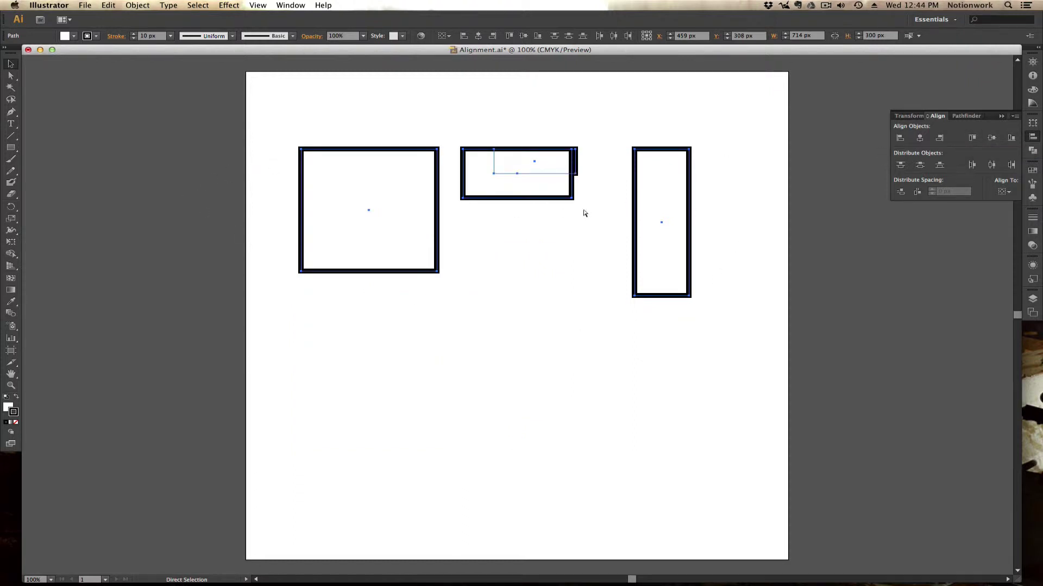
key(super+z)
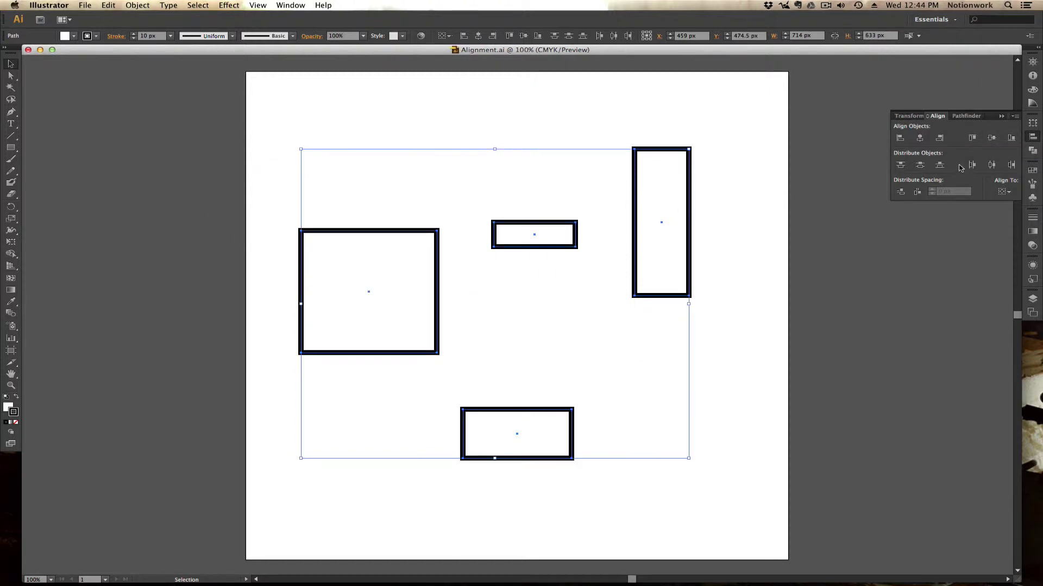
click(1012, 142)
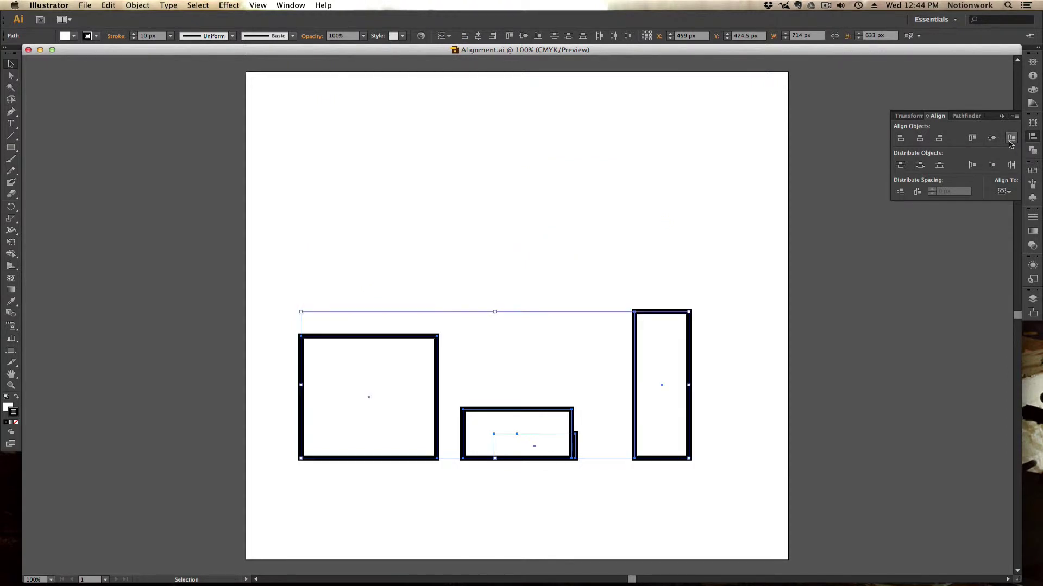
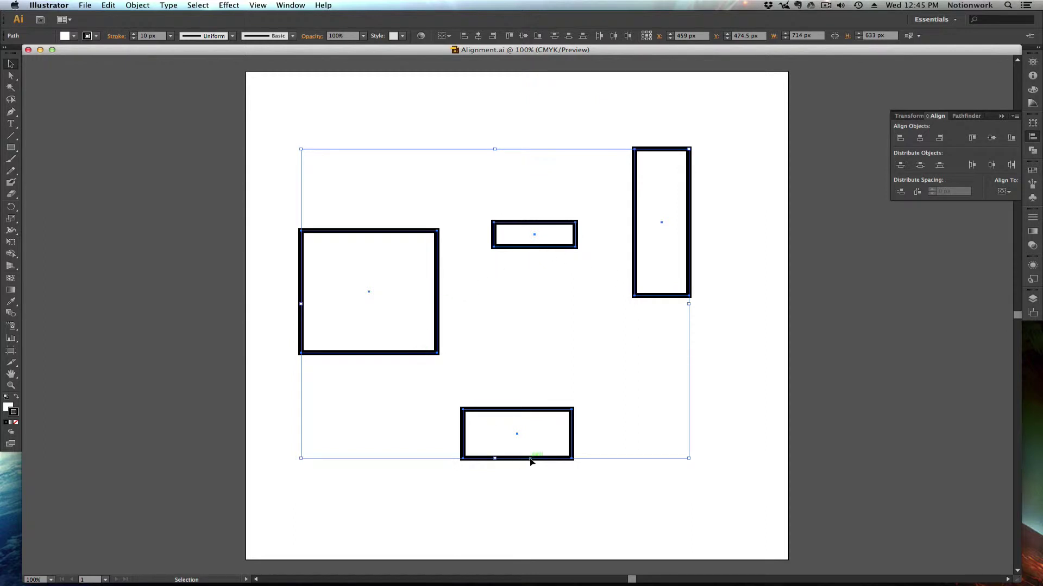
Step: Distribute the four selected rectangles vertically by their top edges
scroll(541, 459, down, 1)
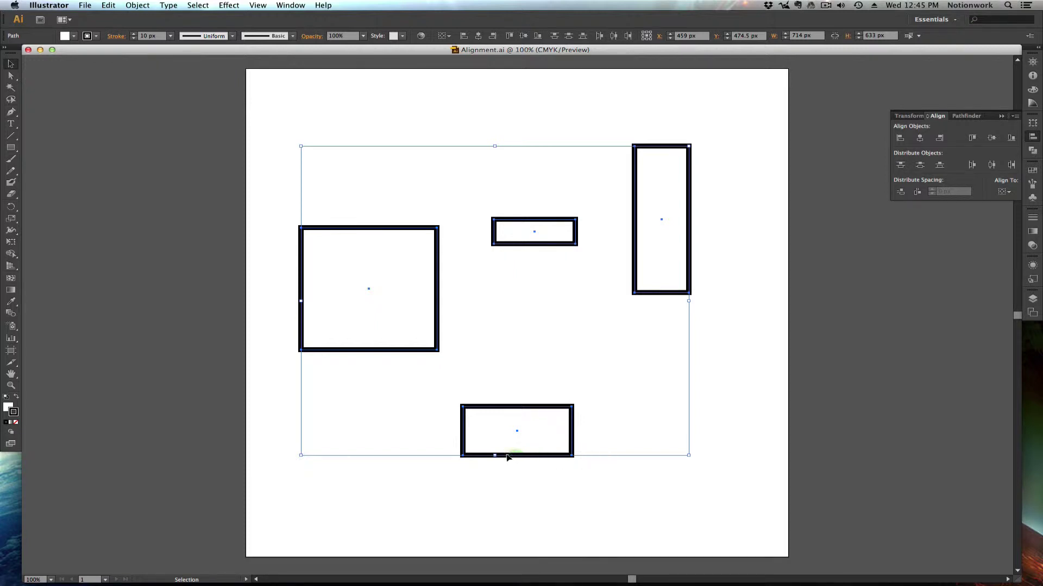
click(900, 165)
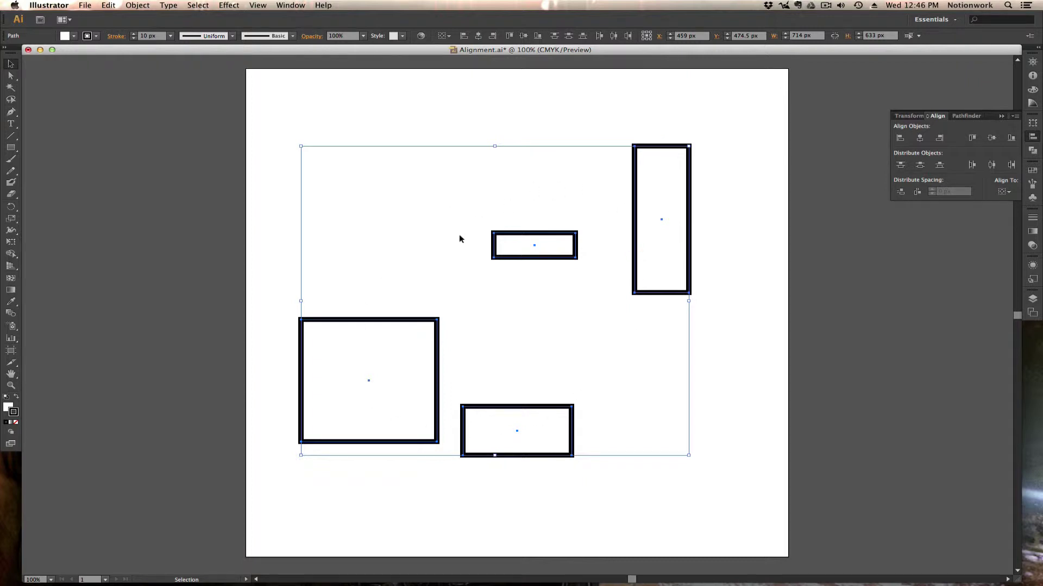
Step: Draw three rectangles about 178 px tall between consecutive top edges, about 197, 250 and 175 px wide, to compare the spacing
click(12, 147)
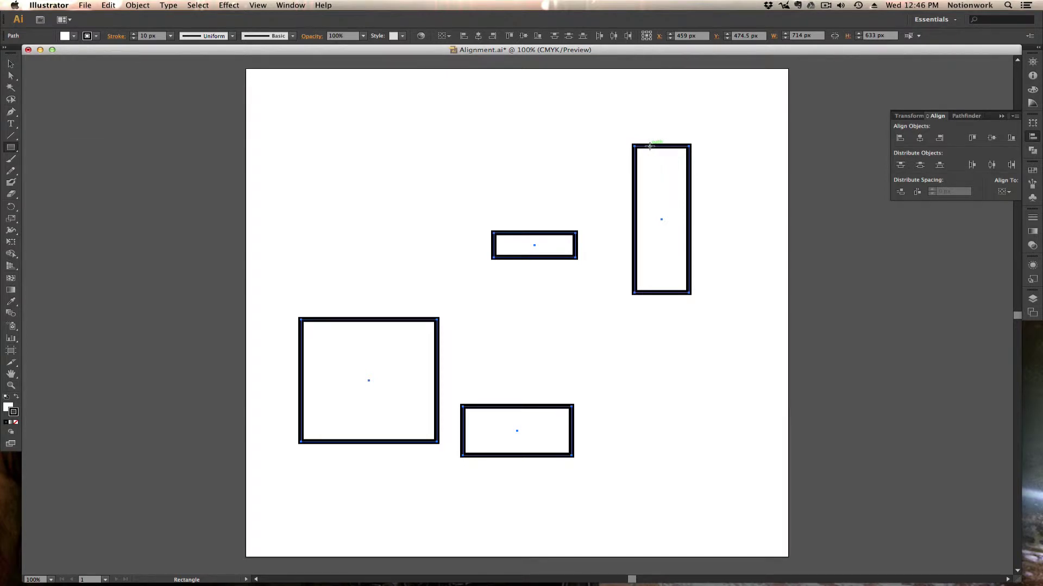
drag(646, 146, 545, 233)
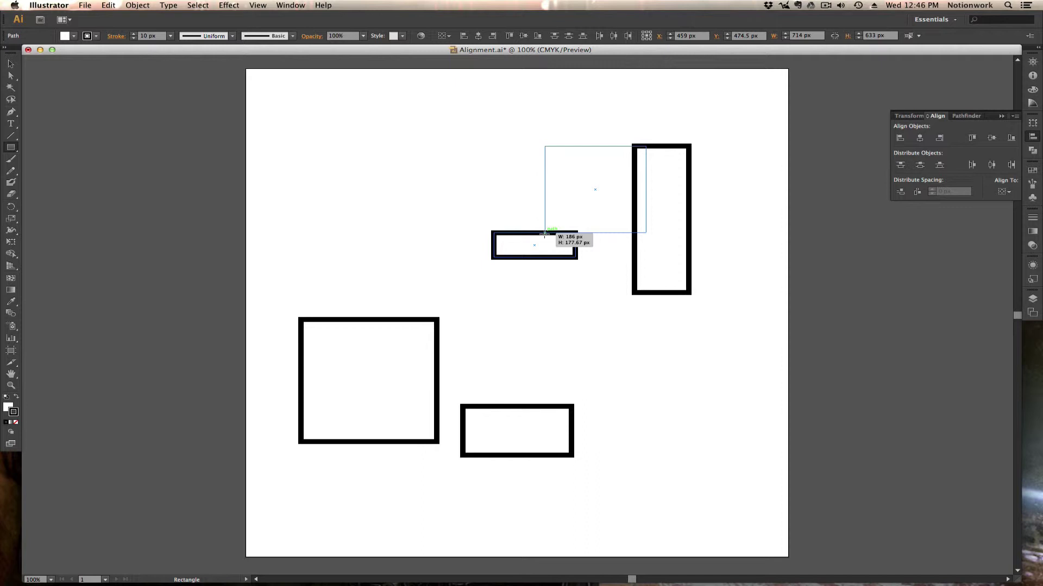
drag(544, 233, 402, 319)
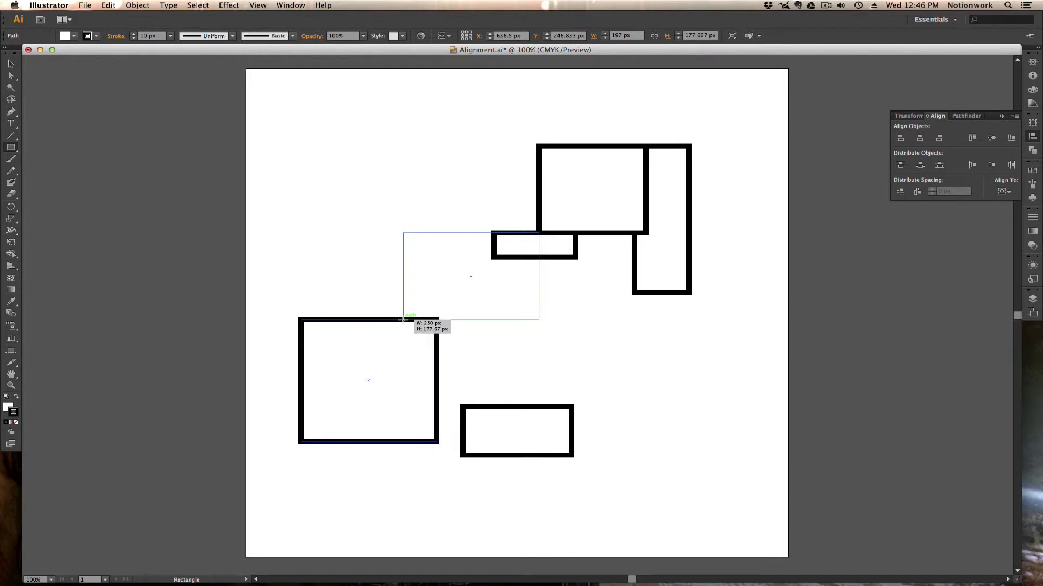
mouse_move(403, 319)
mouse_down()
mouse_move(496, 351)
mouse_move(517, 406)
mouse_up()
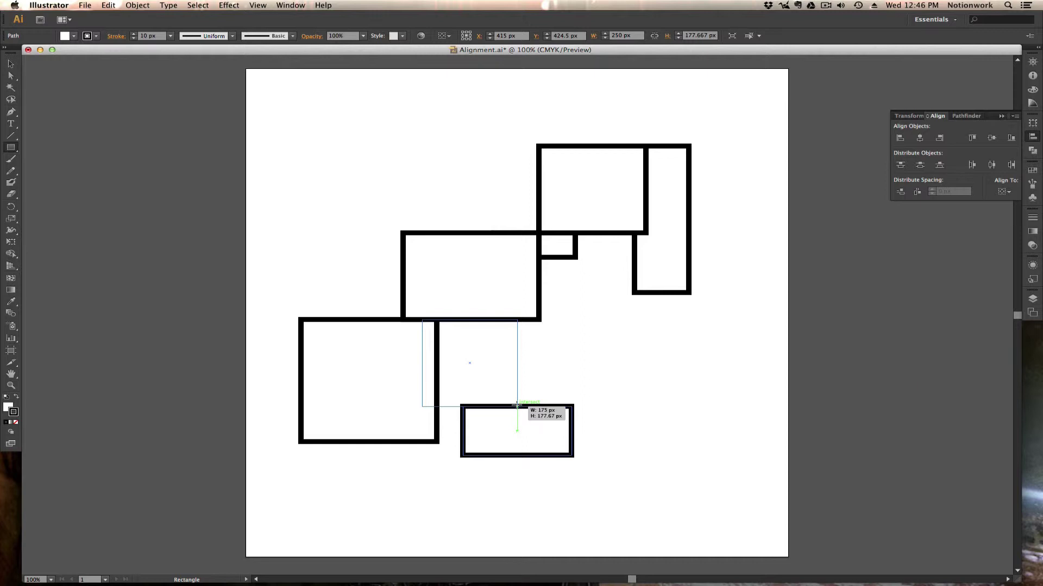
drag(517, 406, 517, 406)
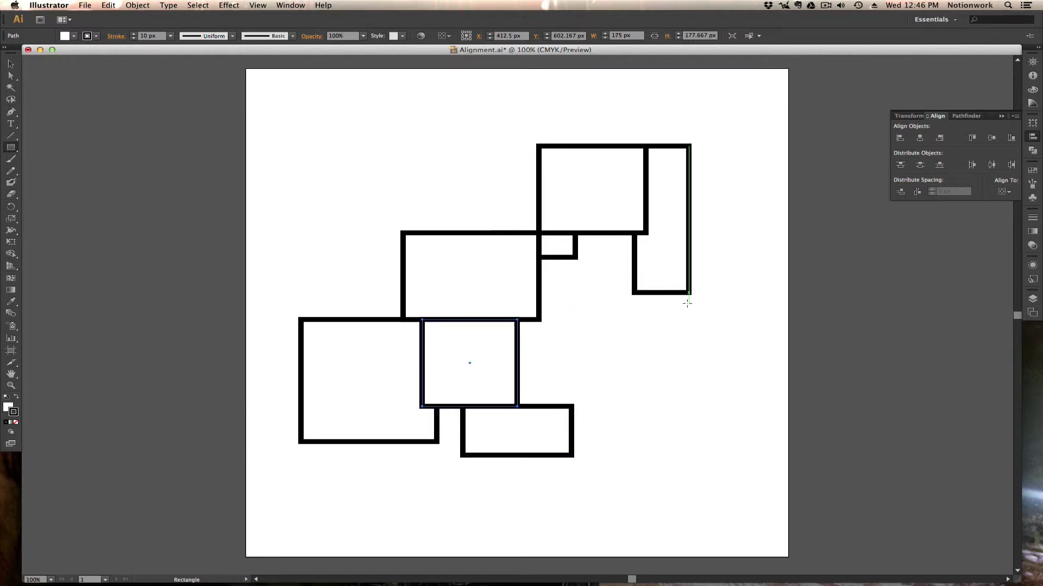
Step: Undo the three comparison rectangles and the vertical top-edge distribution of the original four
key(v)
key(super+z)
key(super+z)
key(super+z)
key(super+z)
key(super+z)
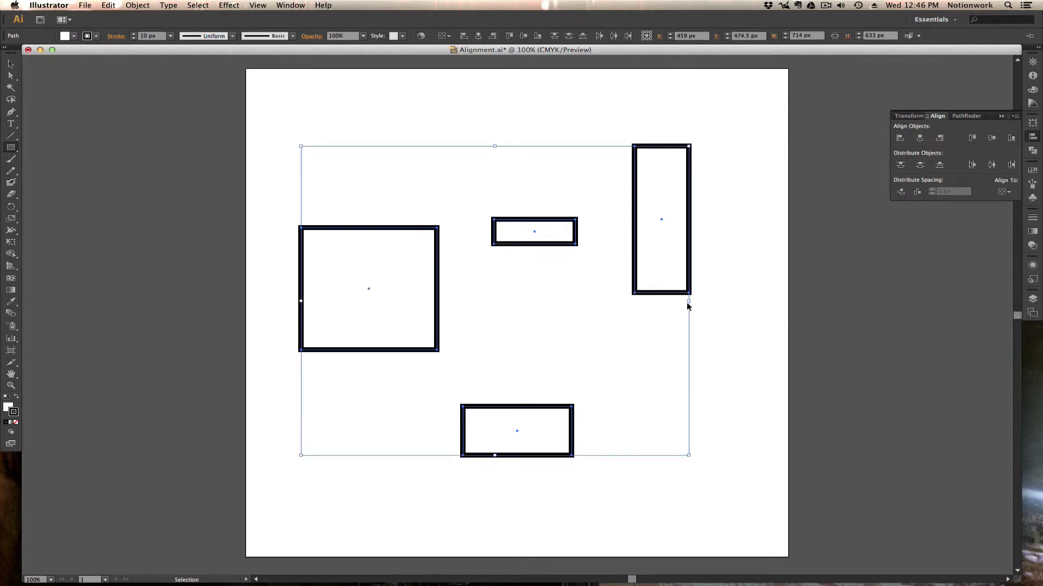
Step: Try distributing the four selected rectangles vertically by their centers, and undo it
key(m)
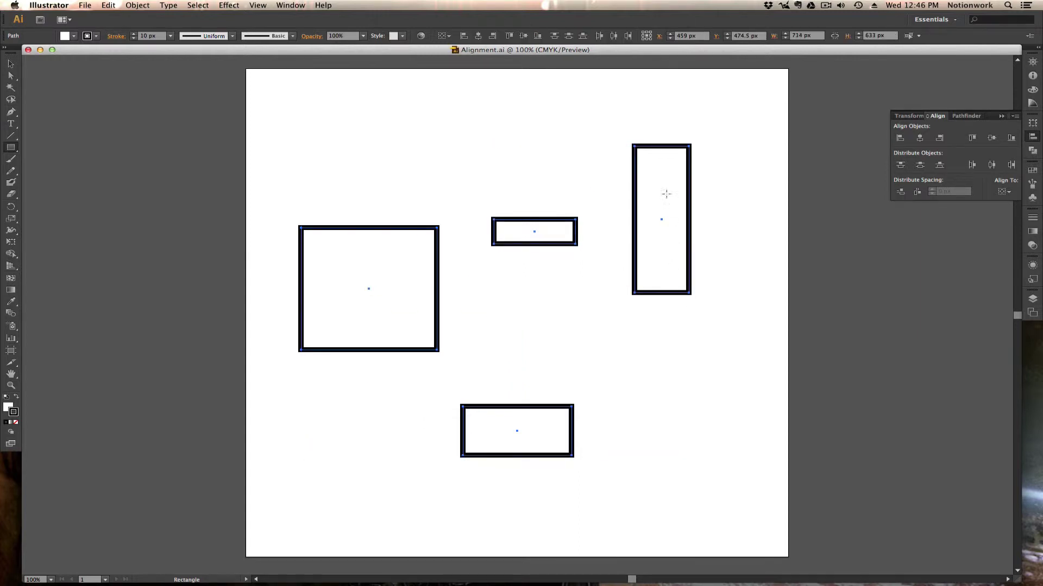
click(11, 64)
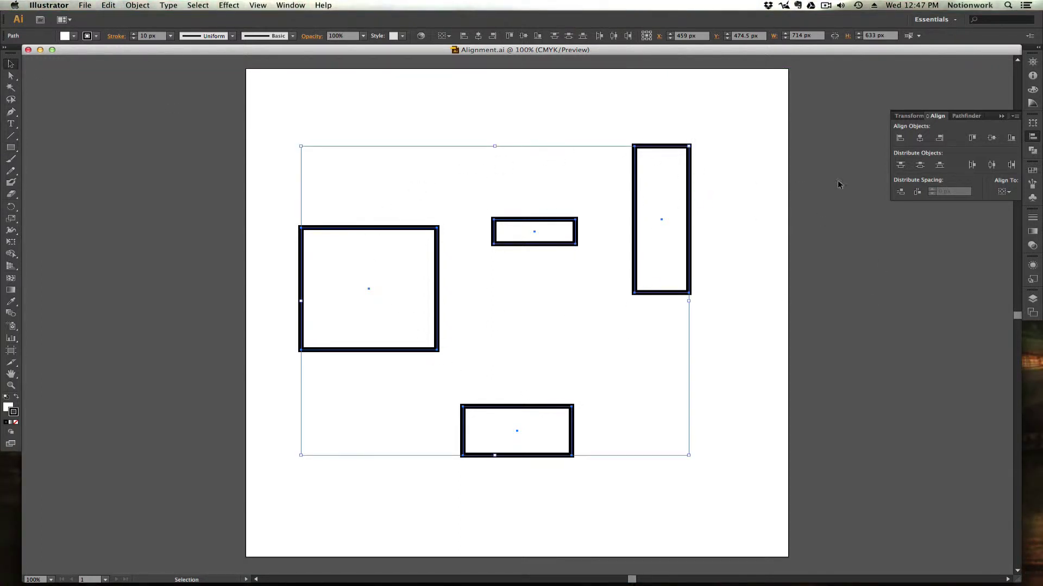
click(920, 166)
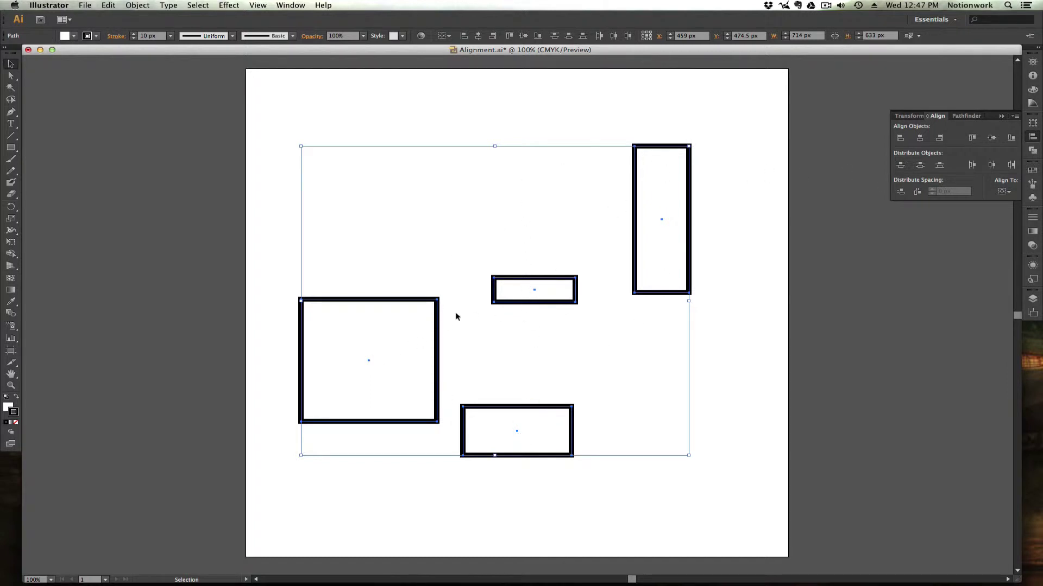
key(super+z)
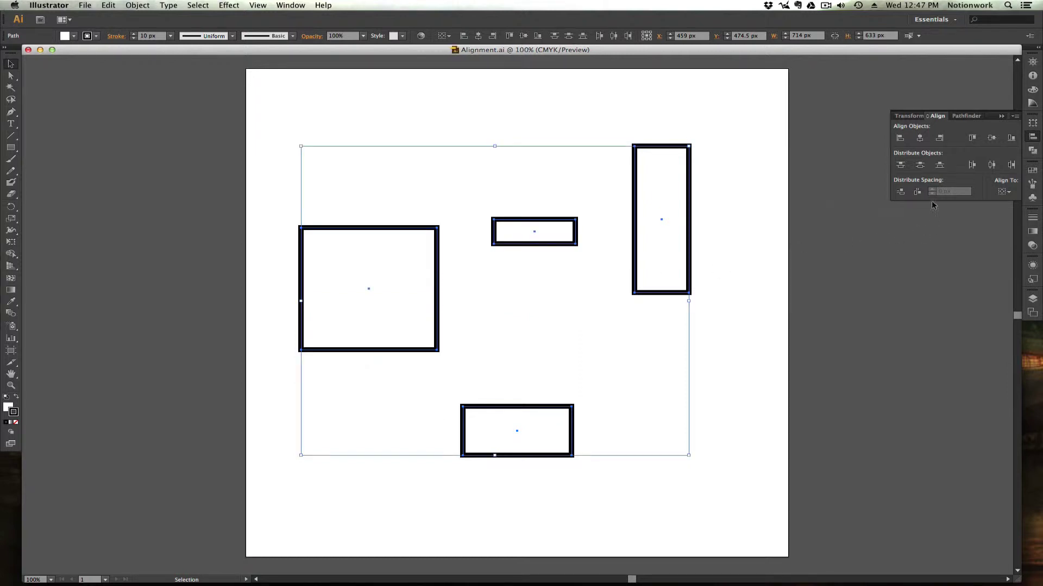
Step: Distribute the four rectangles vertically by their bottom edges and draw three comparison rectangles about 111 px tall between consecutive bottom edges
click(938, 165)
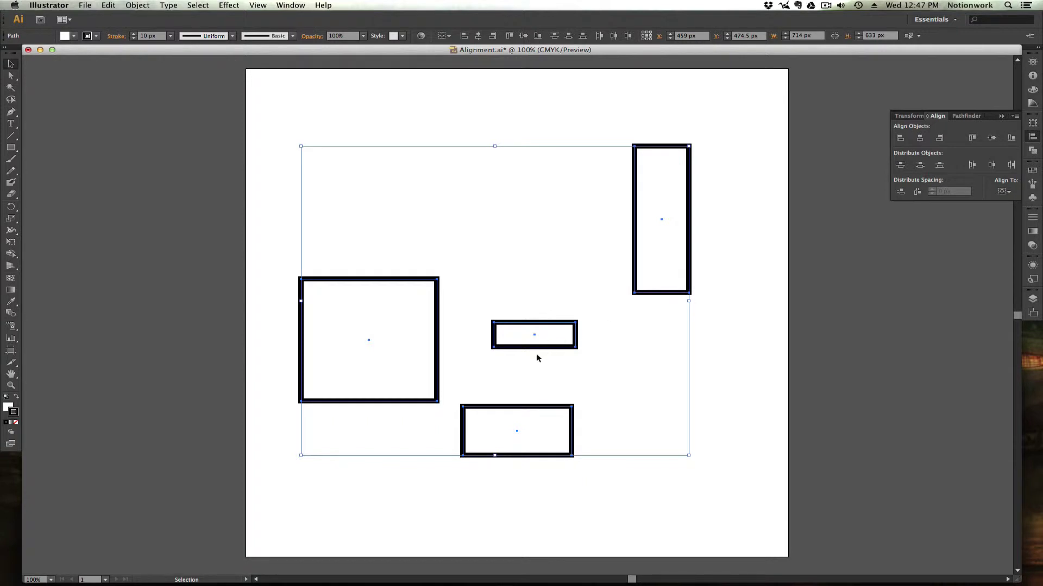
key(m)
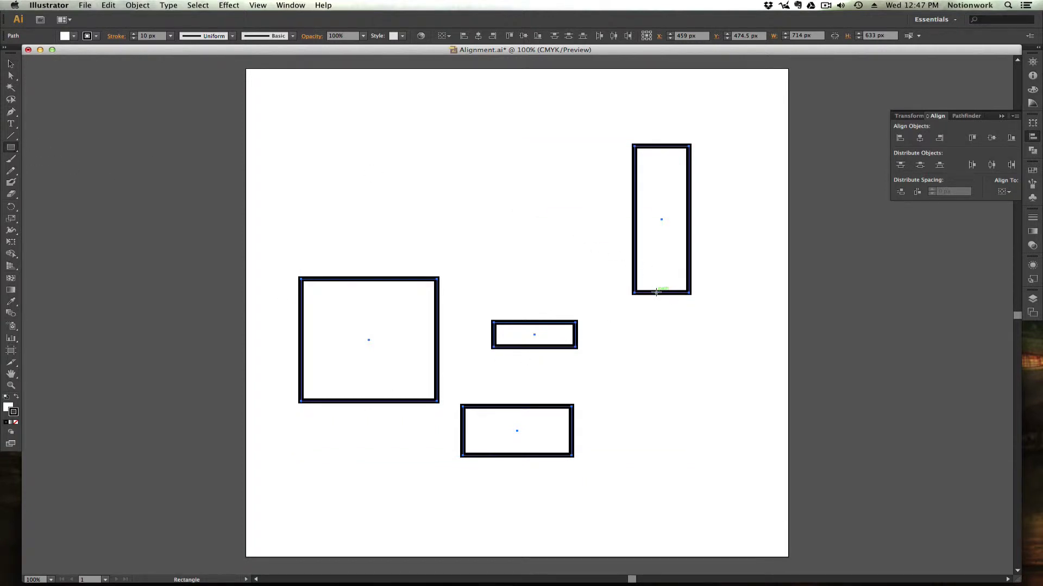
mouse_move(656, 292)
mouse_down()
mouse_move(559, 321)
mouse_move(535, 349)
mouse_move(443, 358)
mouse_move(344, 402)
mouse_move(507, 455)
mouse_up()
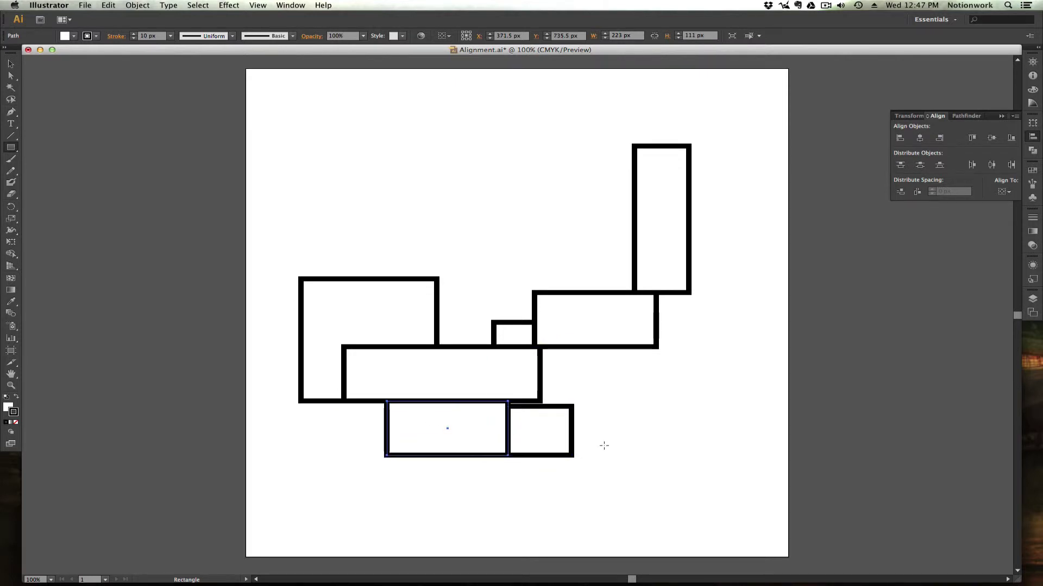
Step: Undo the three comparison rectangles and the vertical bottom-edge distribution
key(super+z)
key(super+z)
key(super+z)
key(super+z)
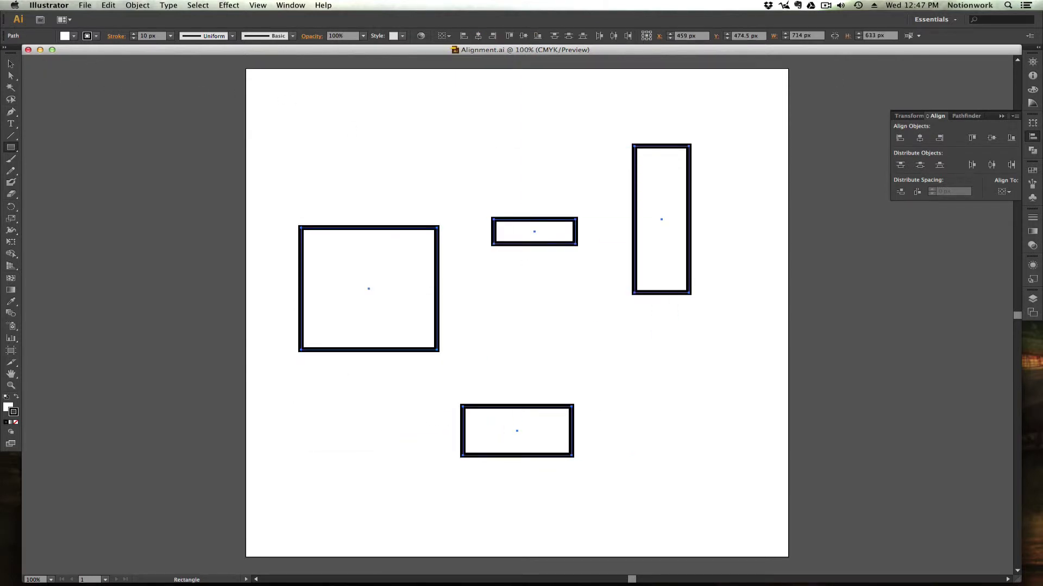
Step: Distribute the four selected rectangles horizontally by their left edges
click(11, 65)
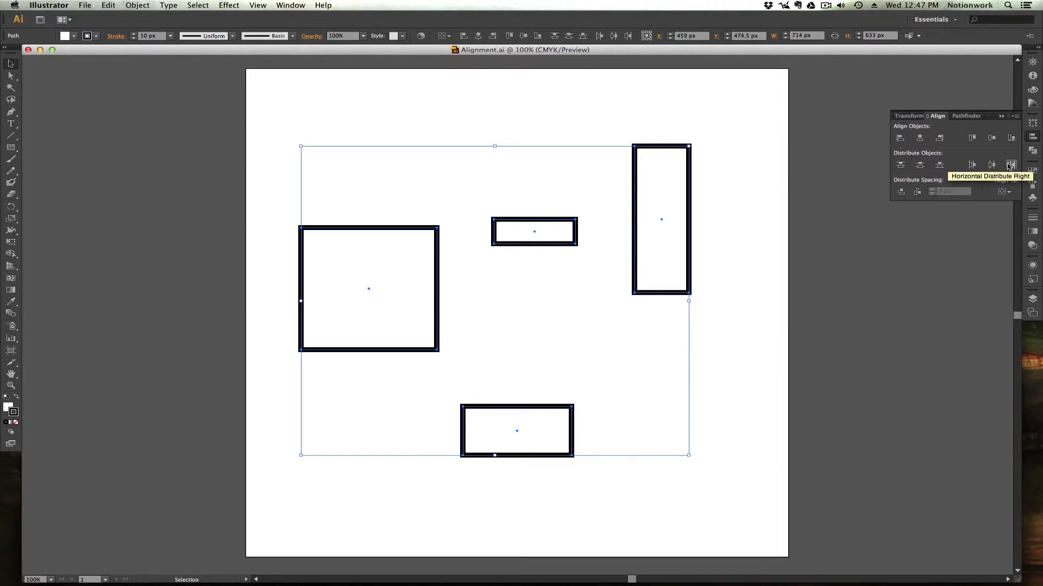
click(972, 164)
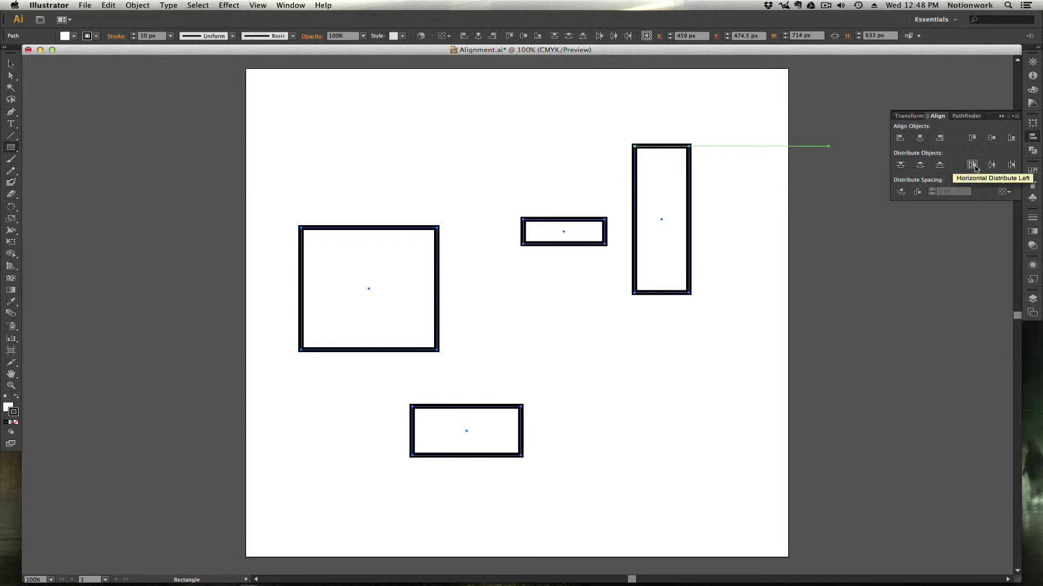
click(973, 165)
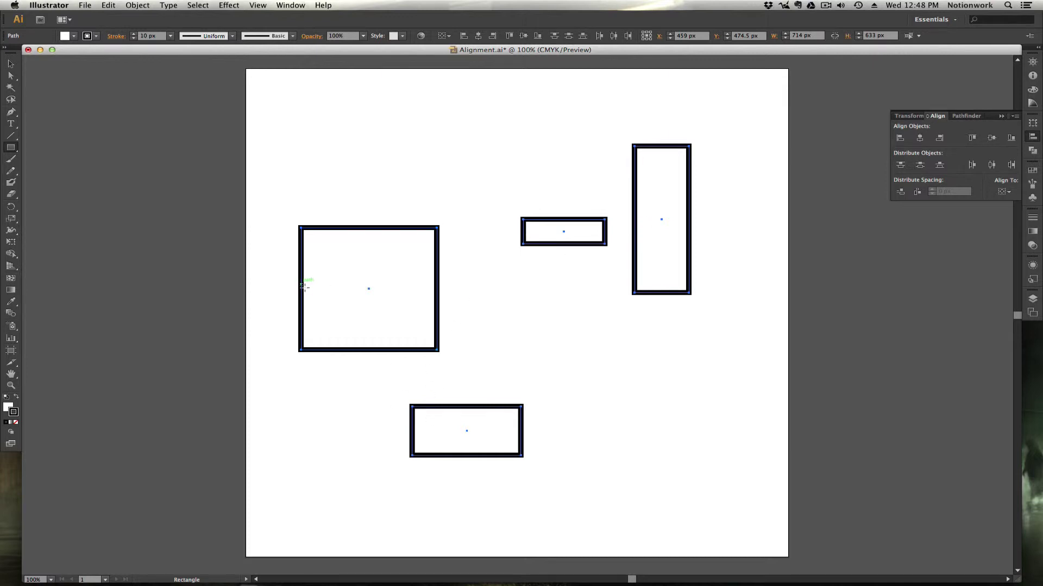
Step: Draw comparison rectangles about 205 px wide between the consecutive left edges of the four rectangles, and undo them
drag(304, 286, 412, 443)
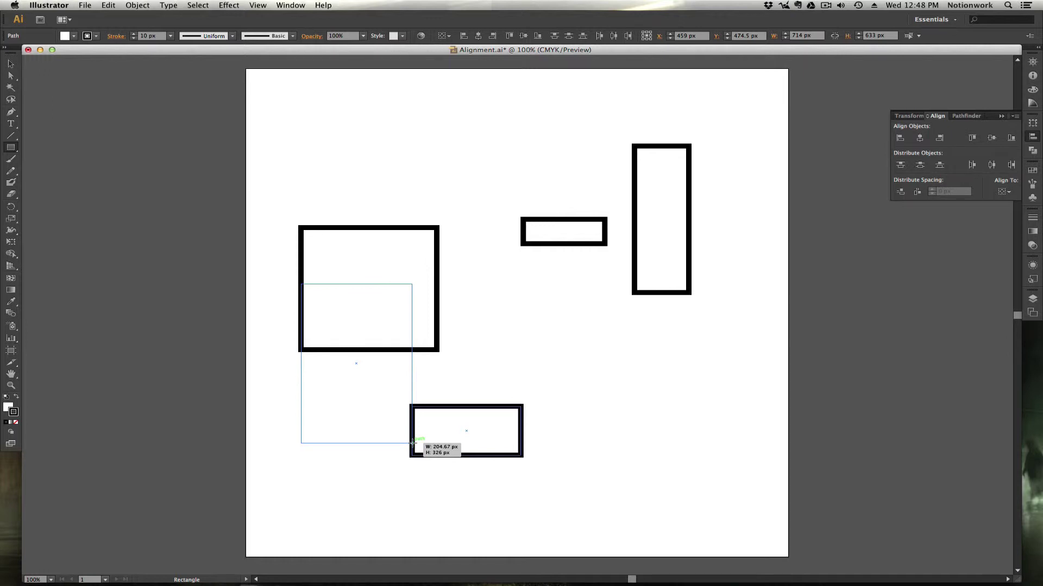
mouse_move(411, 443)
mouse_down()
mouse_move(435, 390)
mouse_move(554, 240)
mouse_move(522, 221)
mouse_move(542, 242)
mouse_move(634, 249)
mouse_up()
key(super+z)
key(super+z)
key(super+z)
key(super+z)
key(super+z)
key(super+z)
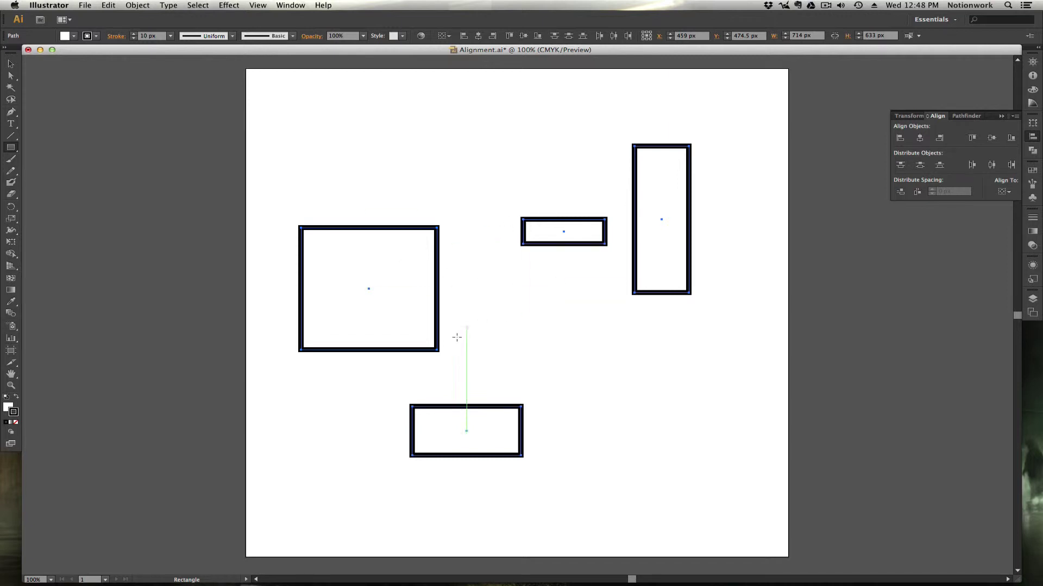
Step: Draw three comparison rectangles about 180 px wide between the consecutive center points of the four rectangles, and undo them
drag(368, 289, 467, 432)
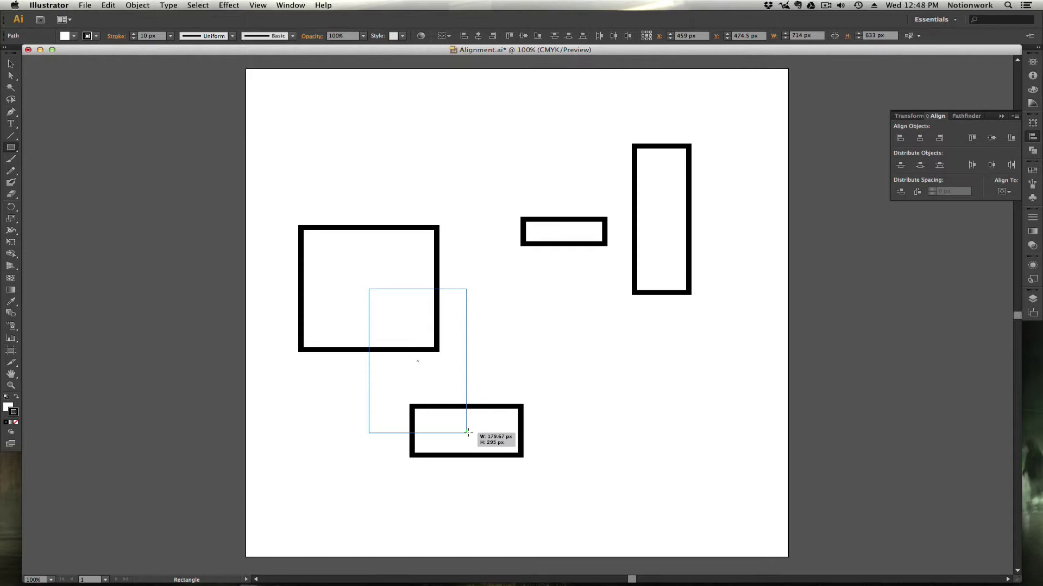
mouse_move(467, 432)
mouse_down()
mouse_move(512, 363)
mouse_move(564, 230)
mouse_move(669, 221)
mouse_move(661, 218)
mouse_up()
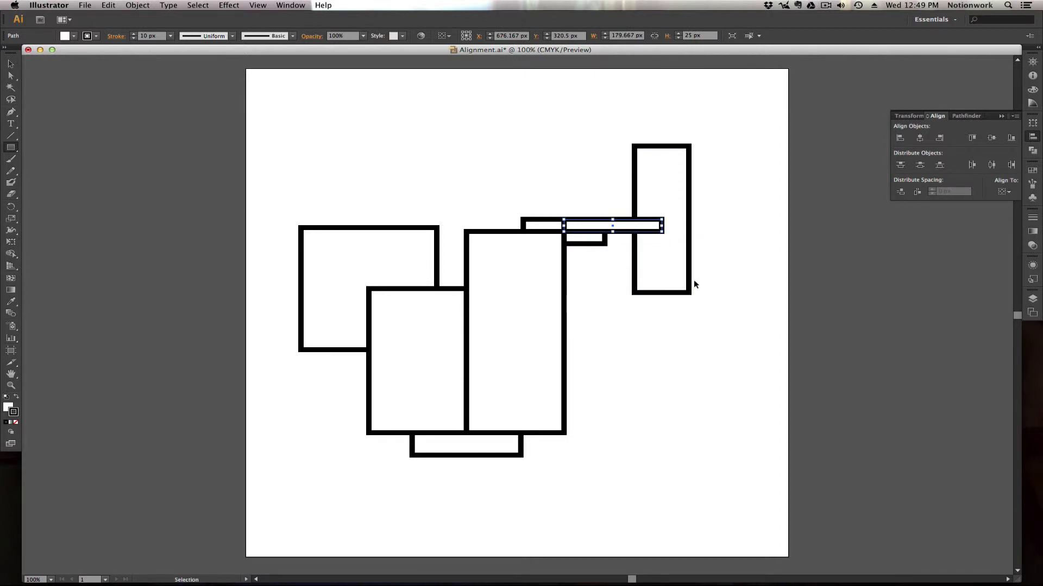
key(super+z)
key(super+z)
key(super+z)
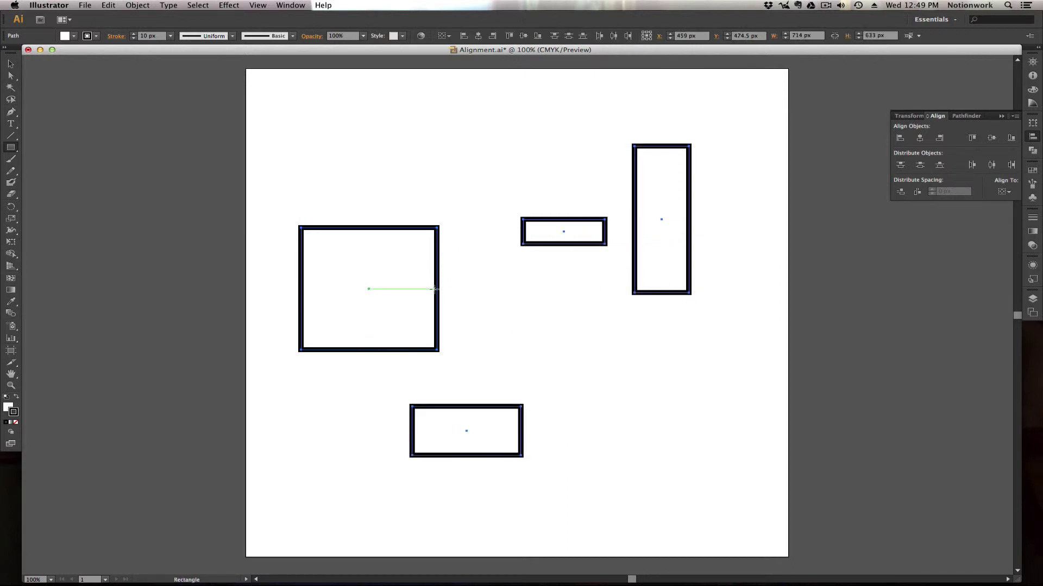
Step: Draw comparison rectangles between consecutive right edges, the first about 155 px wide from the large rectangle, and undo them
drag(437, 289, 518, 420)
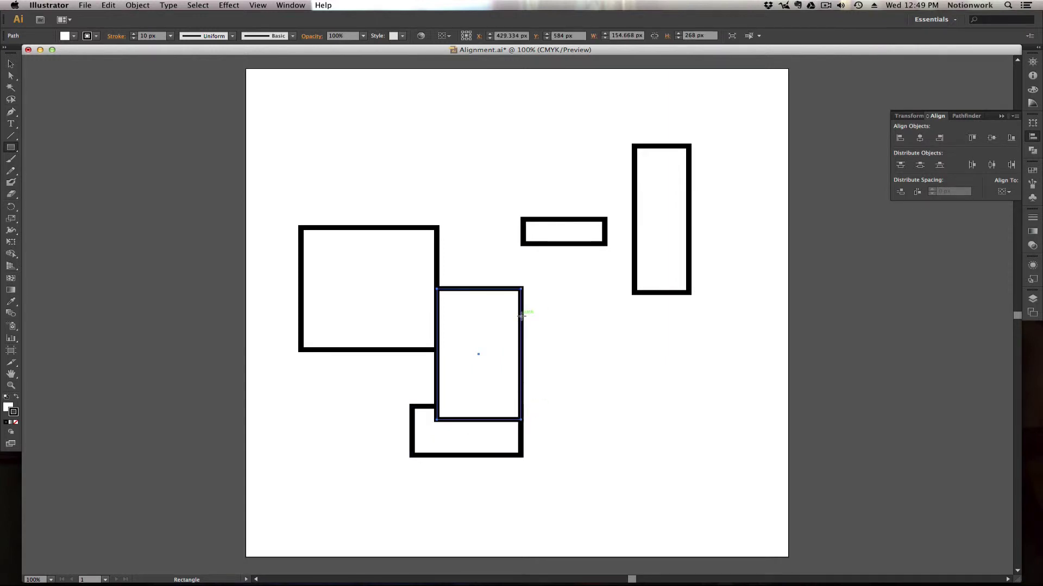
drag(521, 316, 689, 216)
key(super+z)
key(super+z)
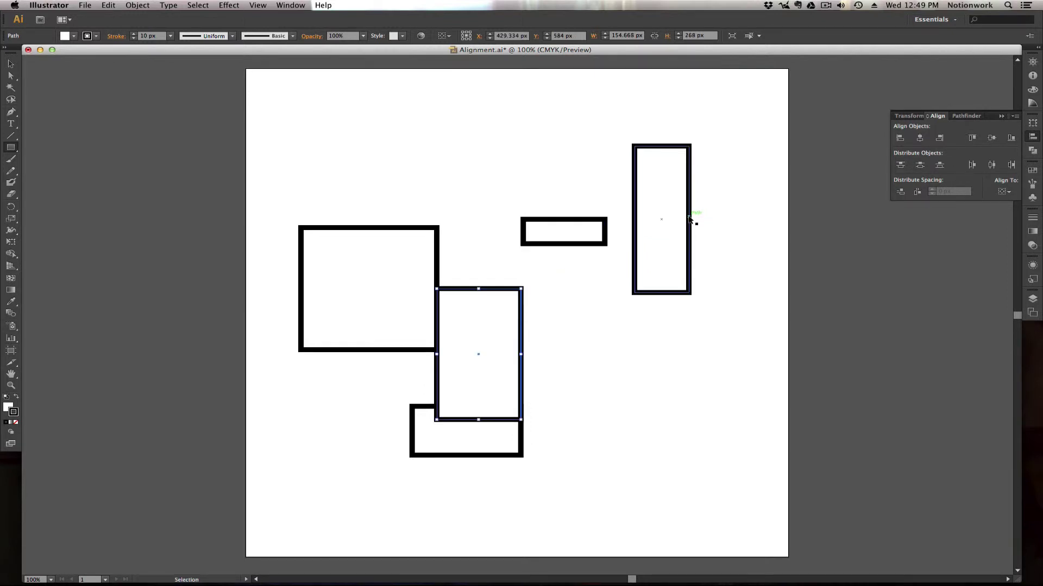
key(super+z)
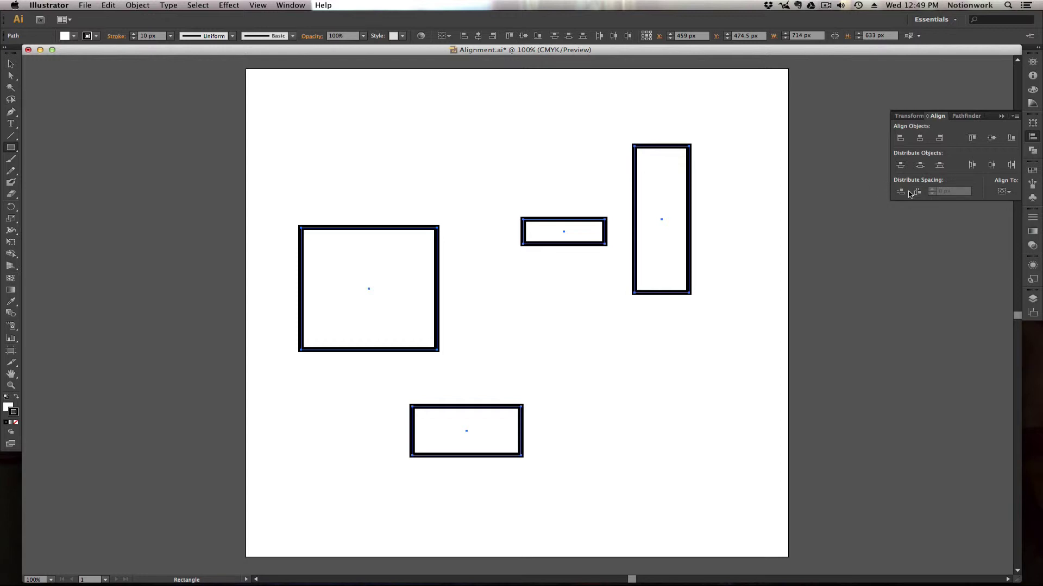
Step: Set the alignment reference to Key Object, switching back to Selection once in between
click(1010, 194)
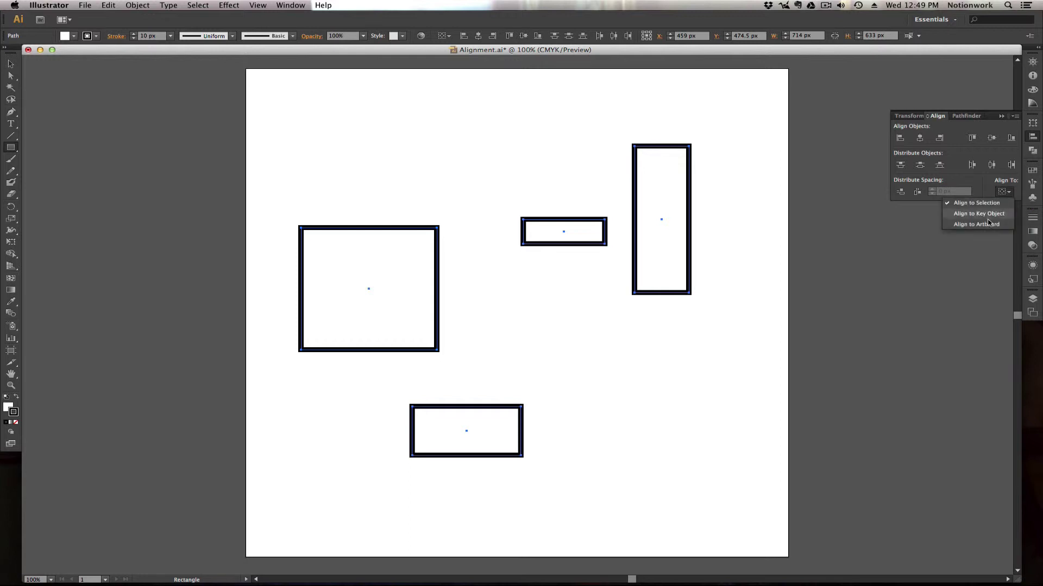
click(959, 218)
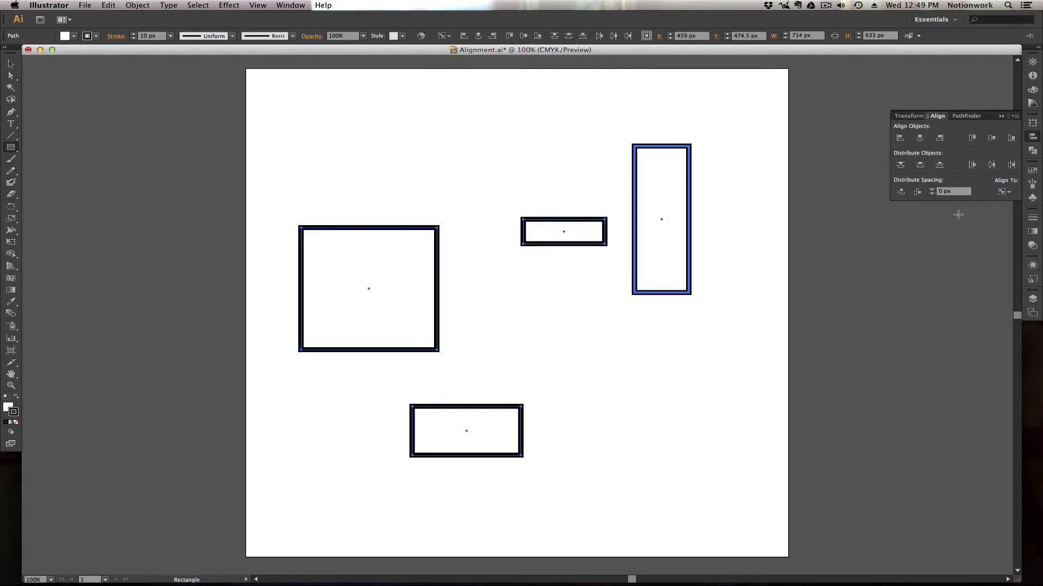
click(998, 193)
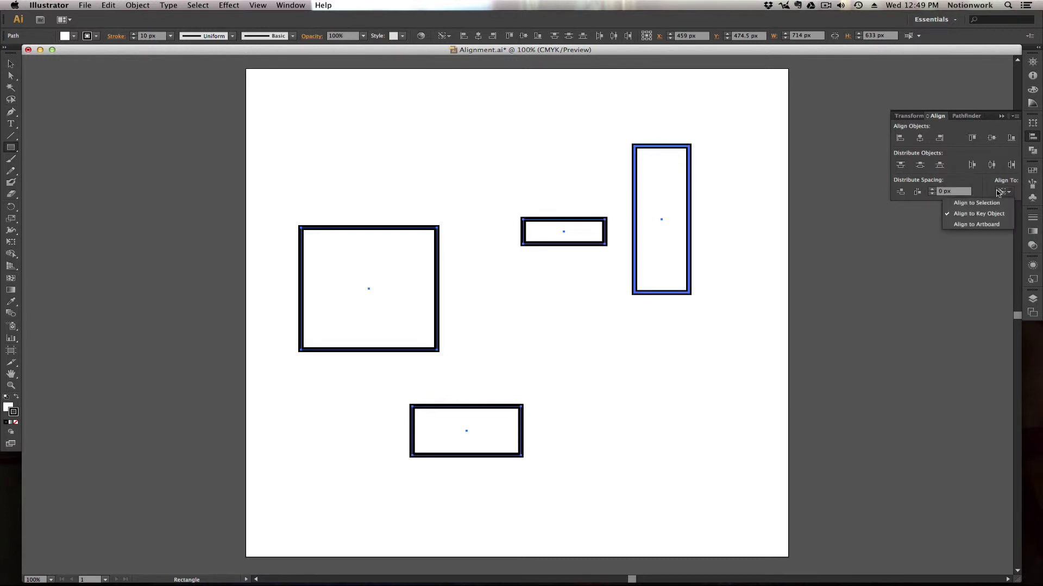
click(955, 203)
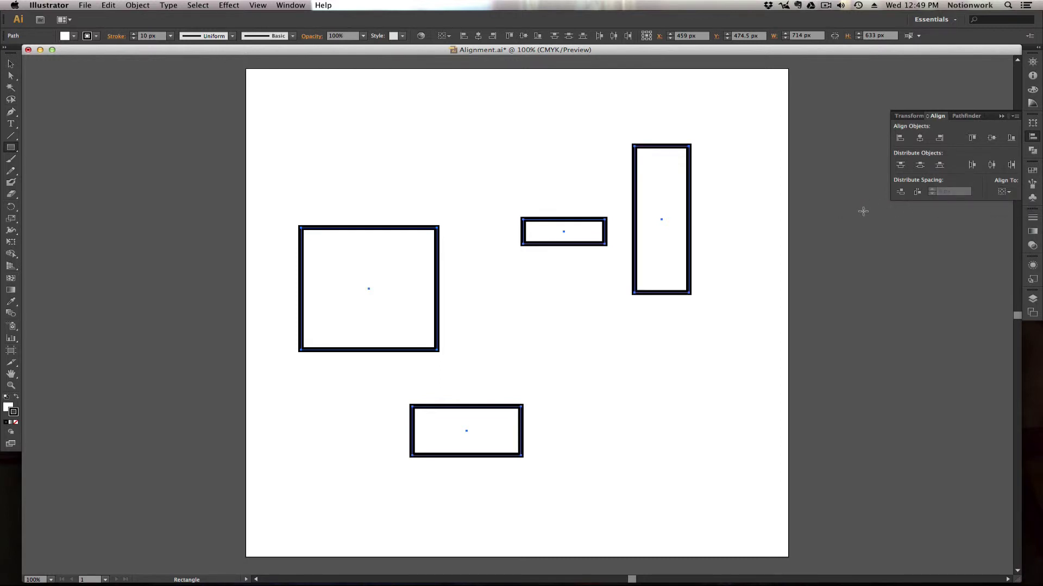
click(998, 194)
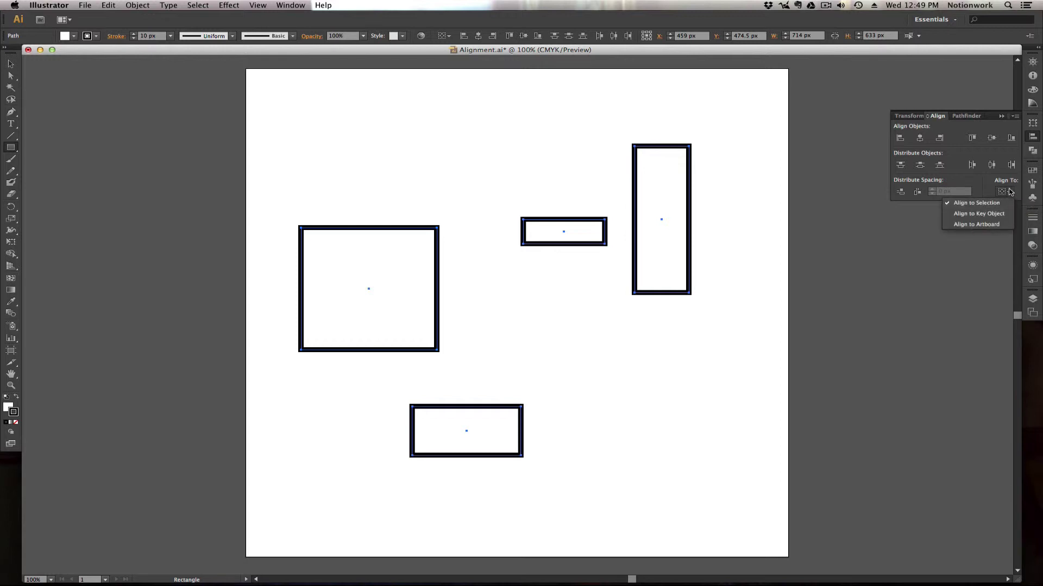
click(957, 216)
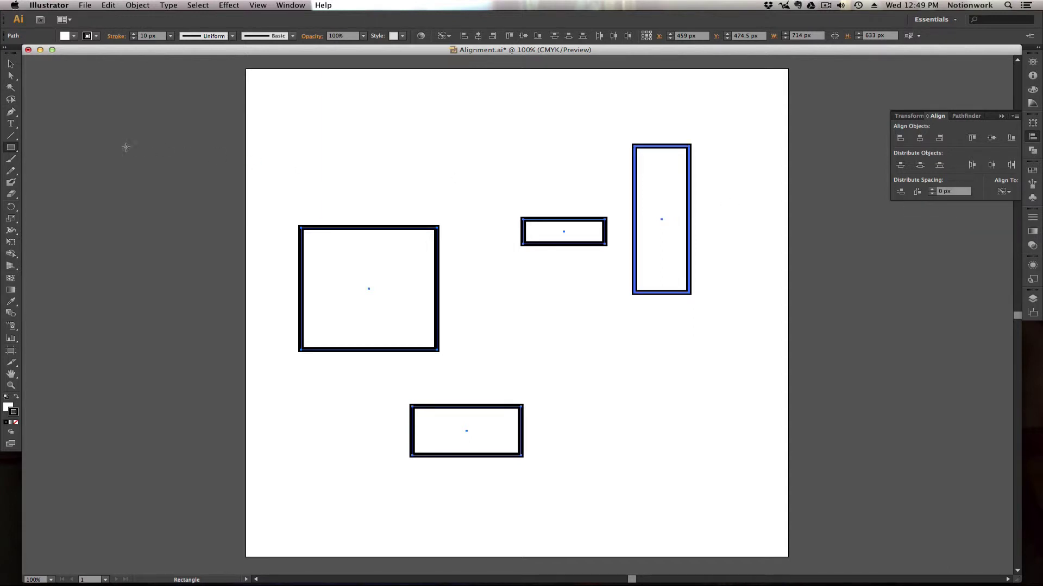
Step: Make each of the four selected rectangles the key object in turn, ending with the small upper-middle one
click(14, 65)
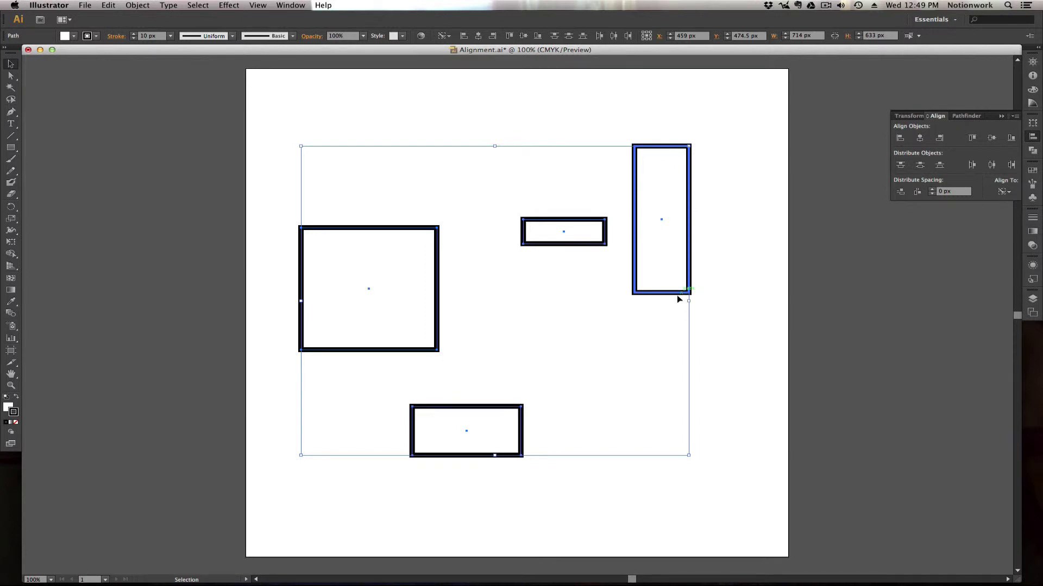
click(575, 245)
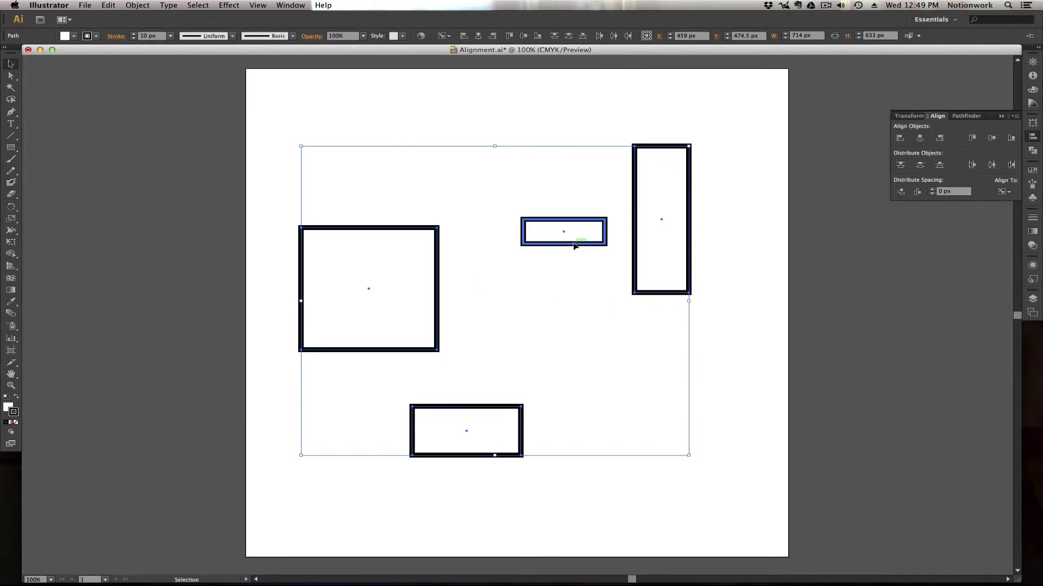
click(435, 258)
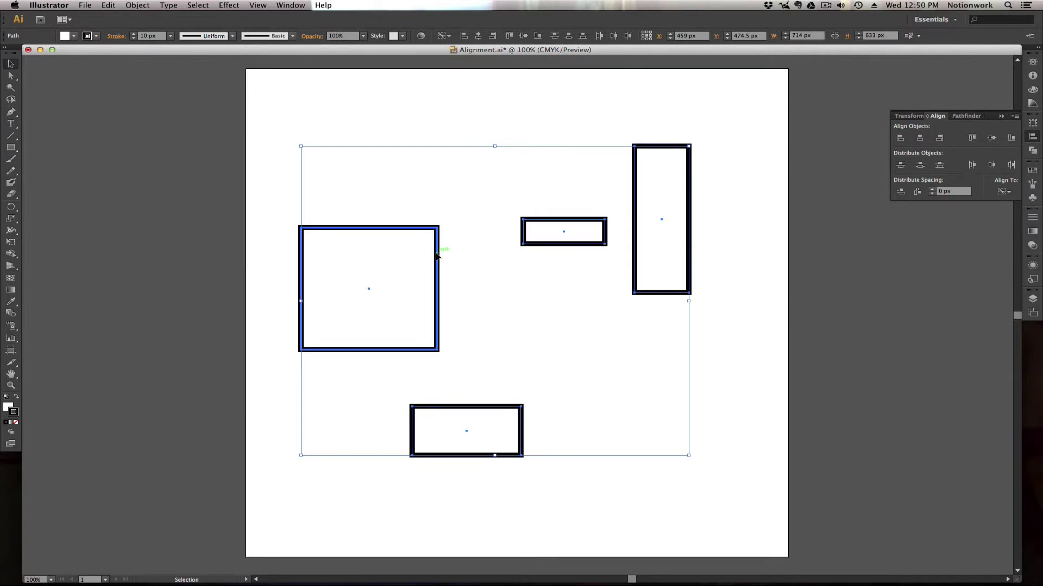
click(472, 406)
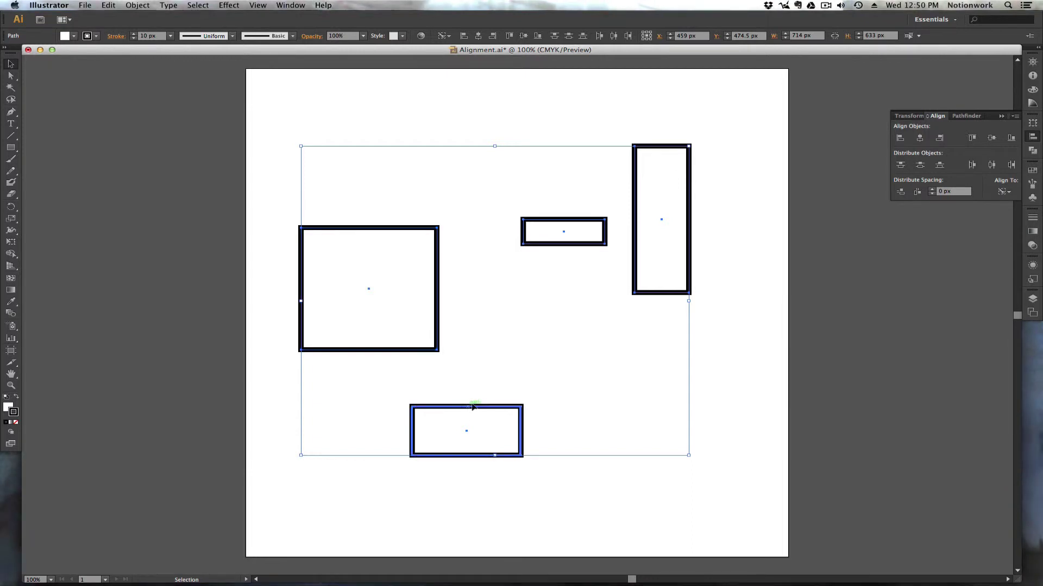
click(605, 230)
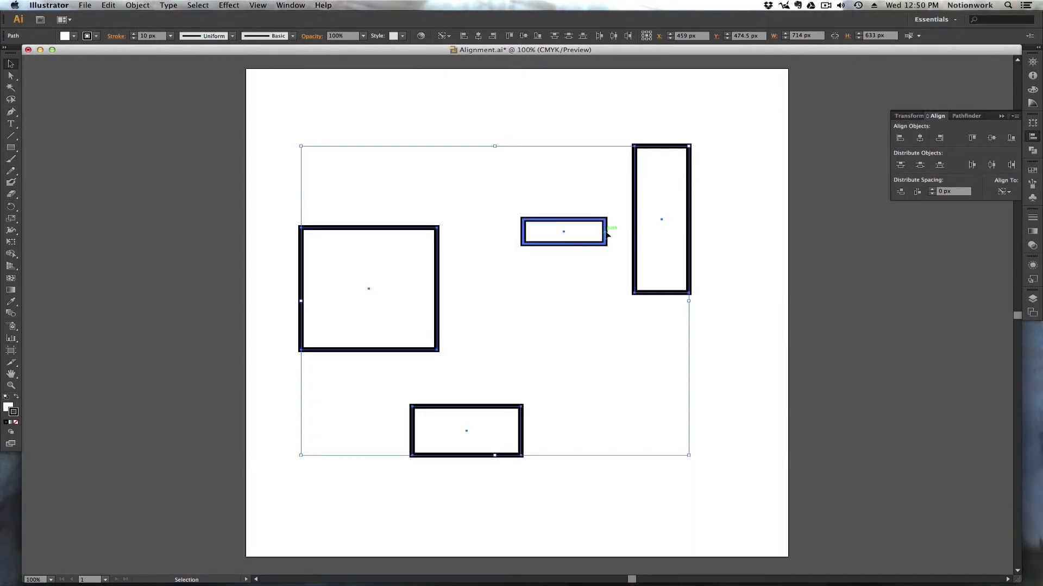
click(634, 225)
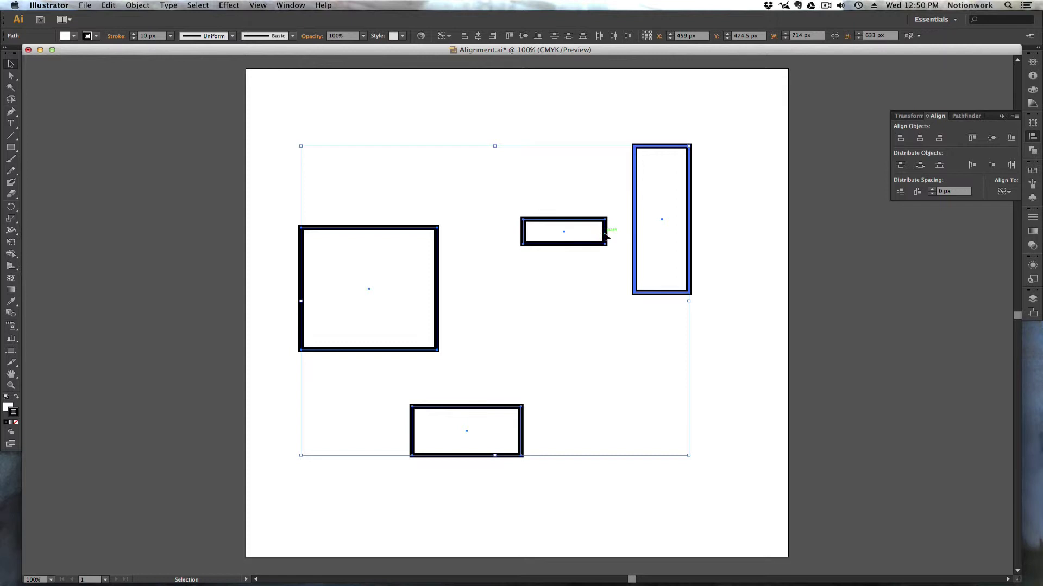
click(605, 233)
click(438, 249)
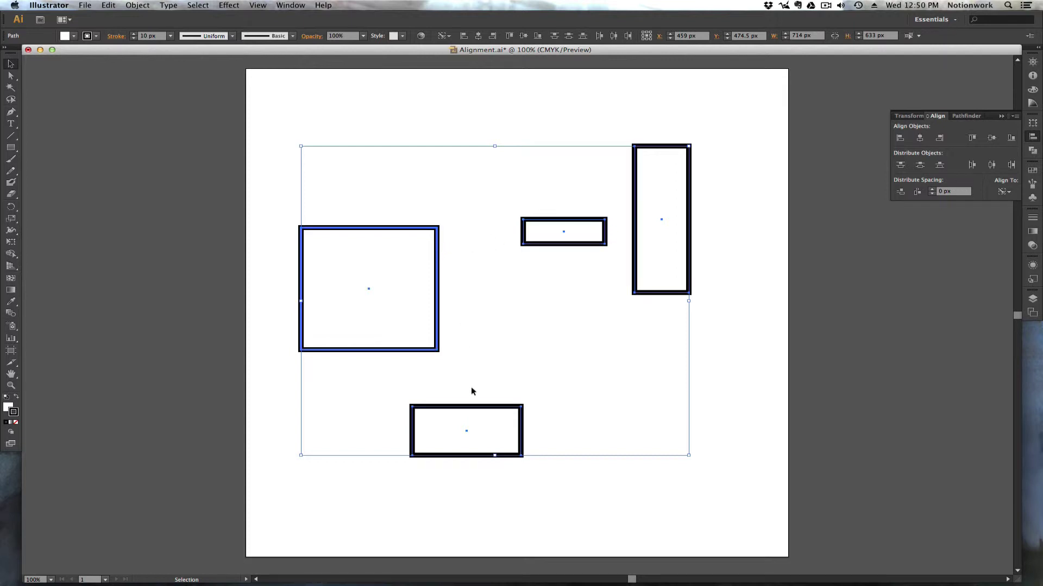
click(466, 405)
click(522, 228)
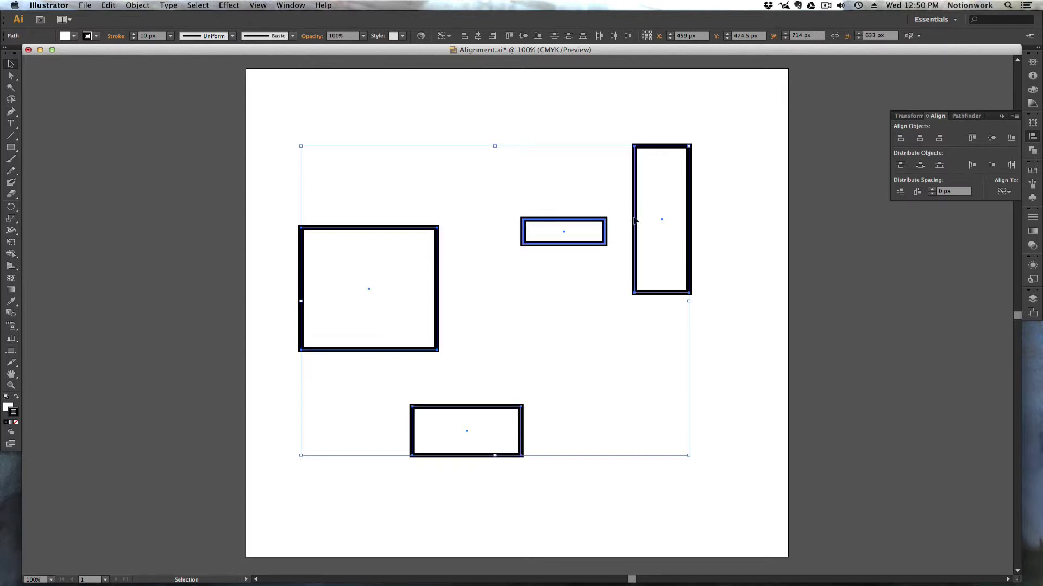
click(634, 220)
click(438, 242)
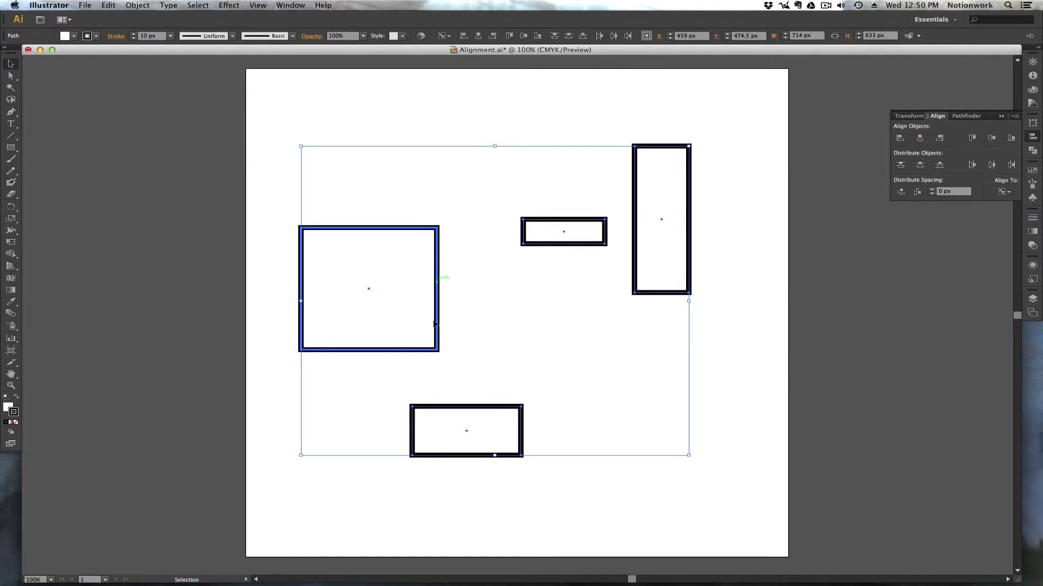
click(526, 231)
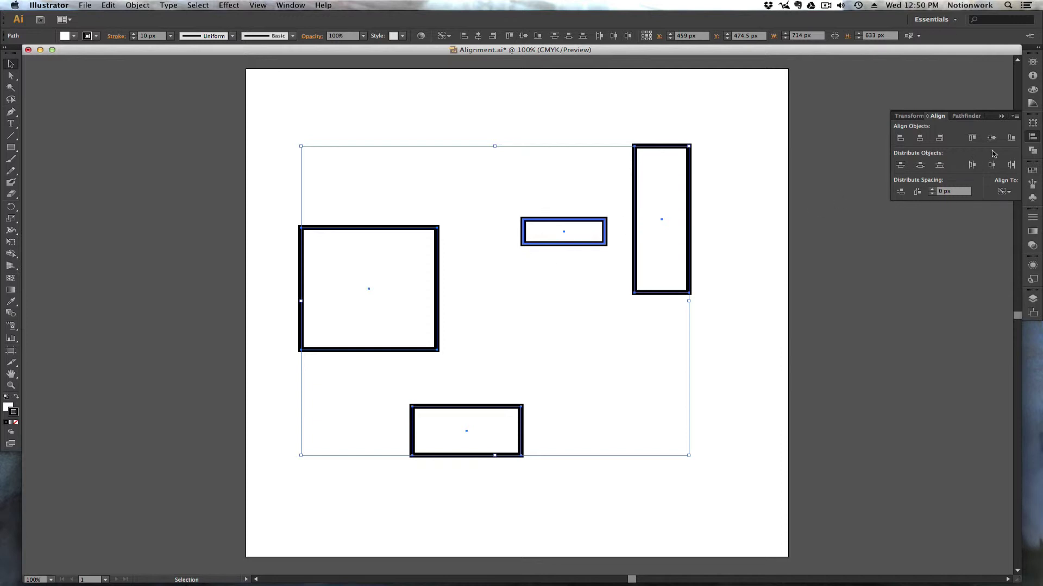
Step: Align the four rectangles' horizontal and vertical centers to the small upper-middle key rectangle, and undo both alignments
click(921, 139)
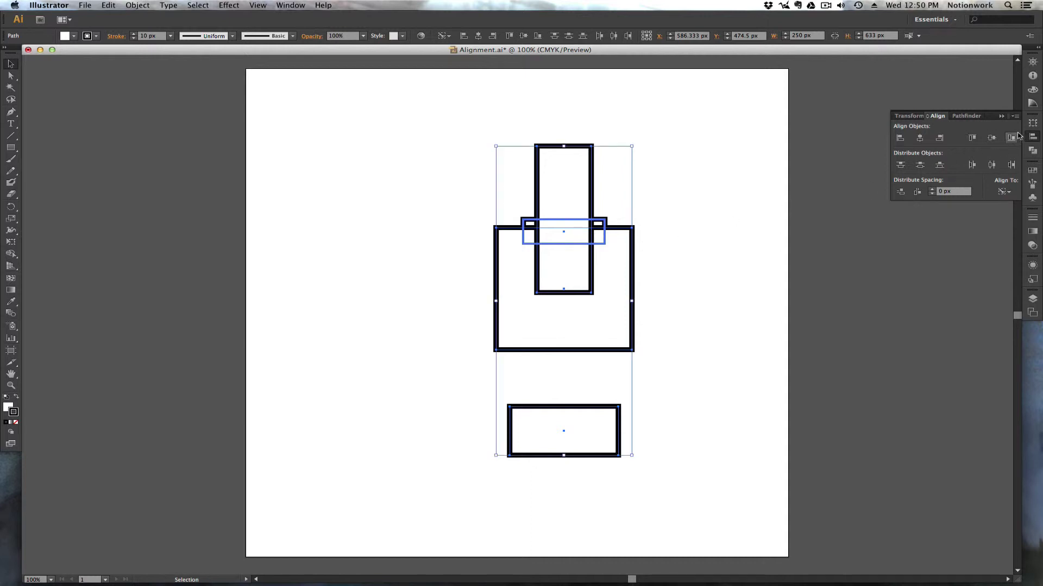
click(991, 140)
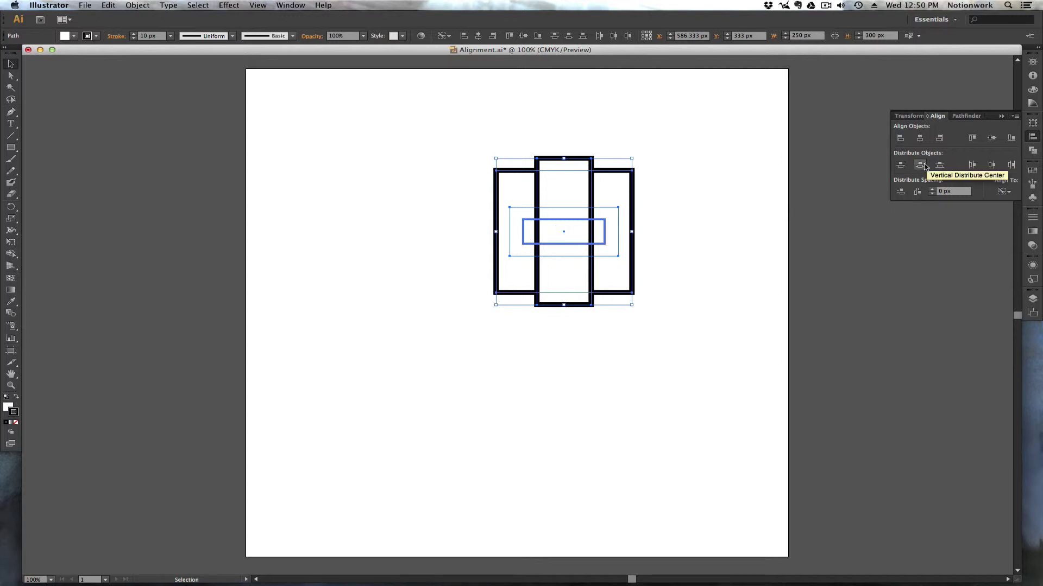
key(super+z)
key(super+z)
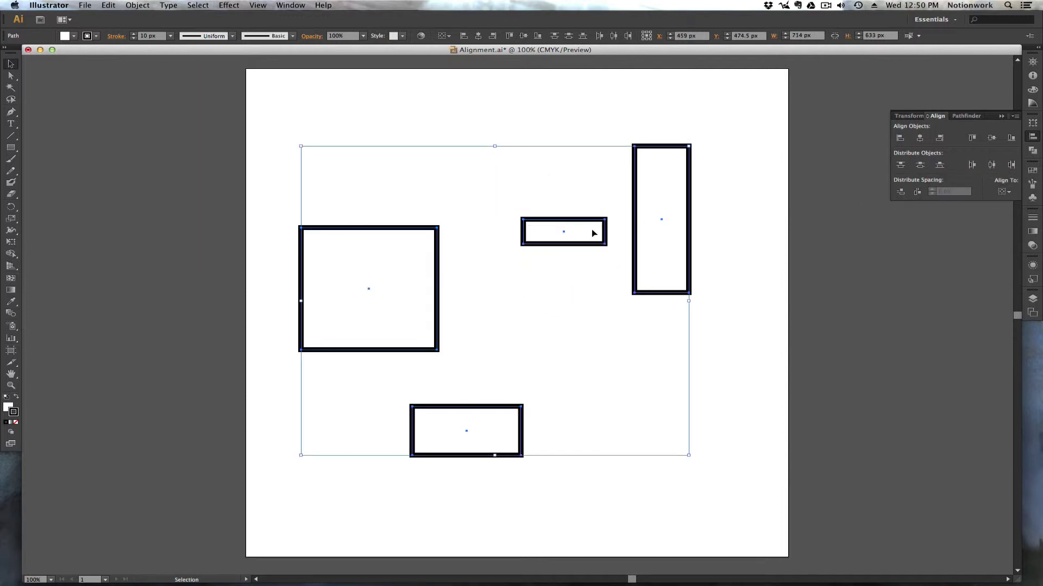
Step: Distribute the rectangles' horizontal centers around the small key rectangle, and their vertical centers without a key object, undoing each distribution
click(531, 224)
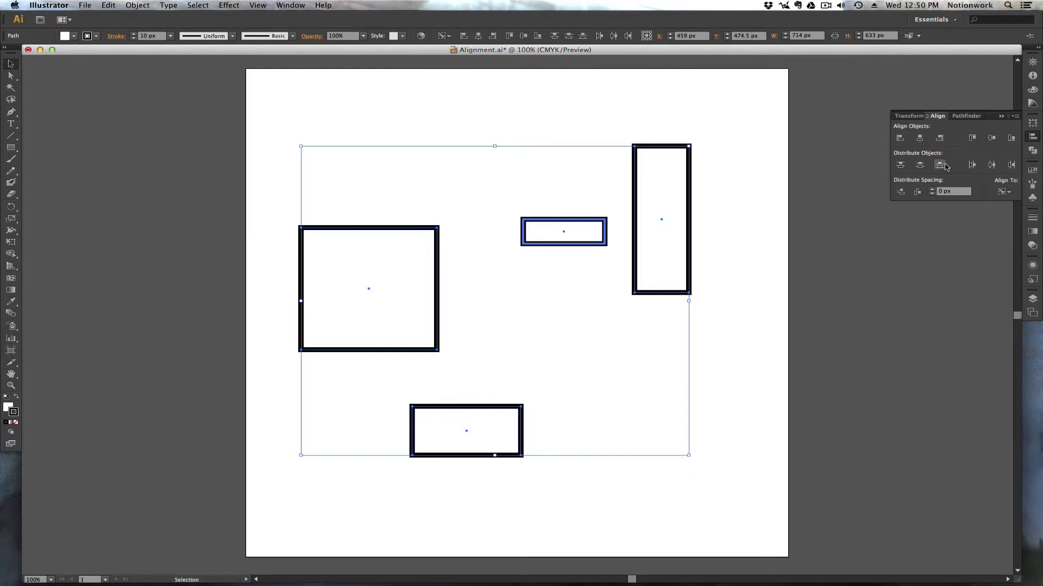
click(992, 165)
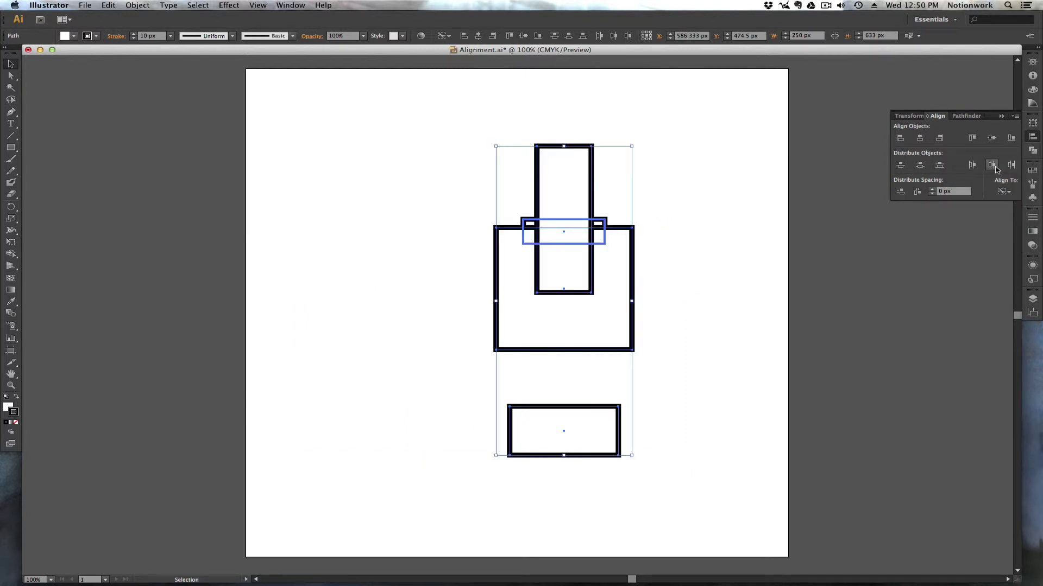
key(ctrl+z)
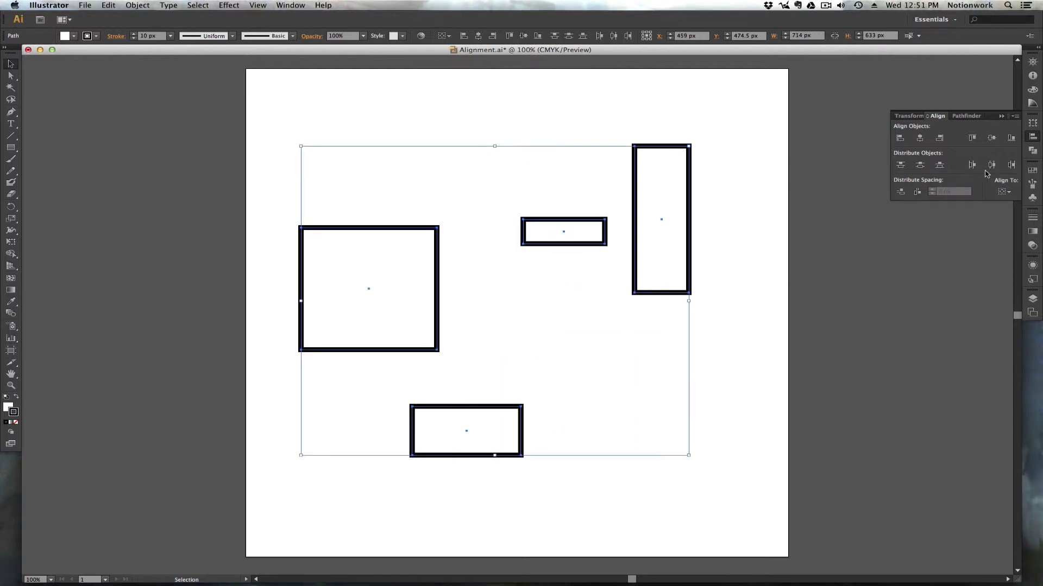
click(920, 165)
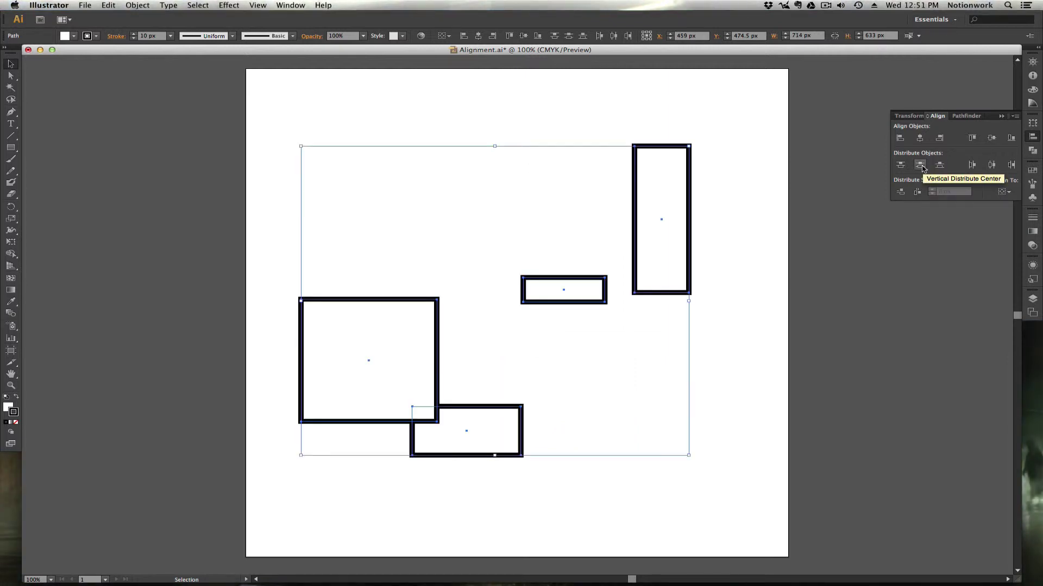
key(ctrl+z)
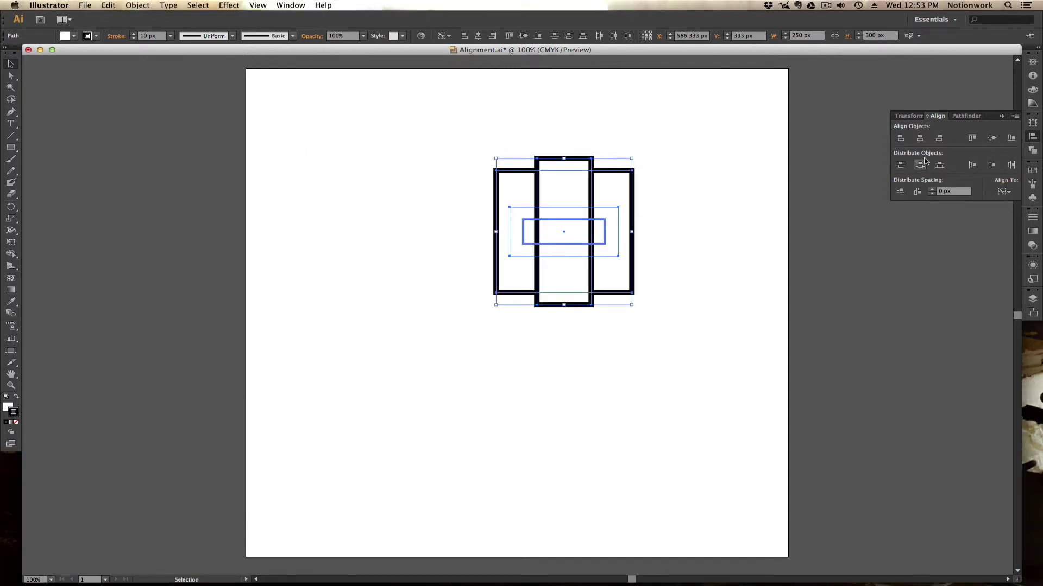
Step: Review the alignment reference options, and undo the horizontal and vertical centering on the small key rectangle
click(1003, 191)
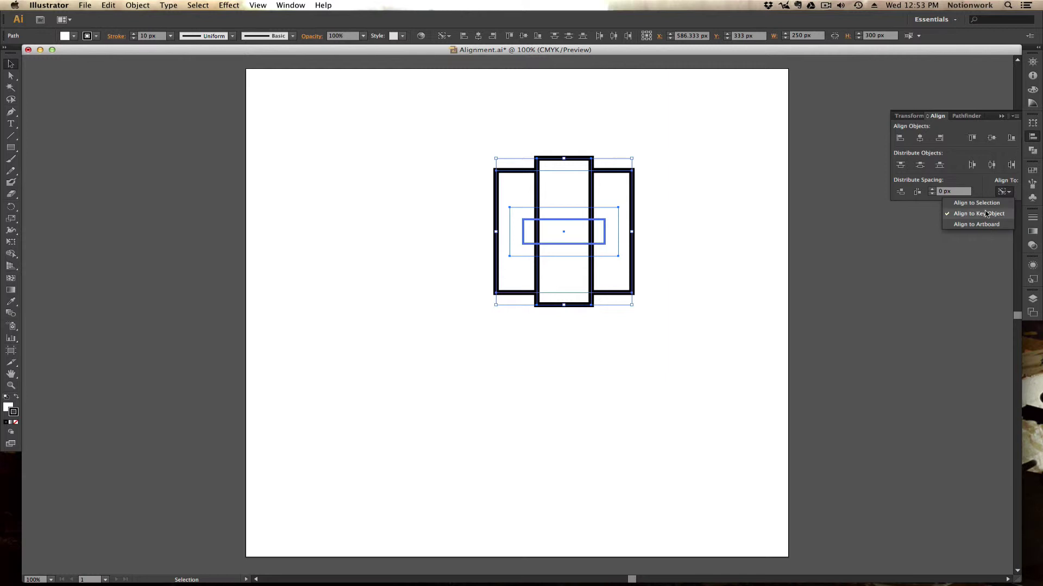
click(974, 188)
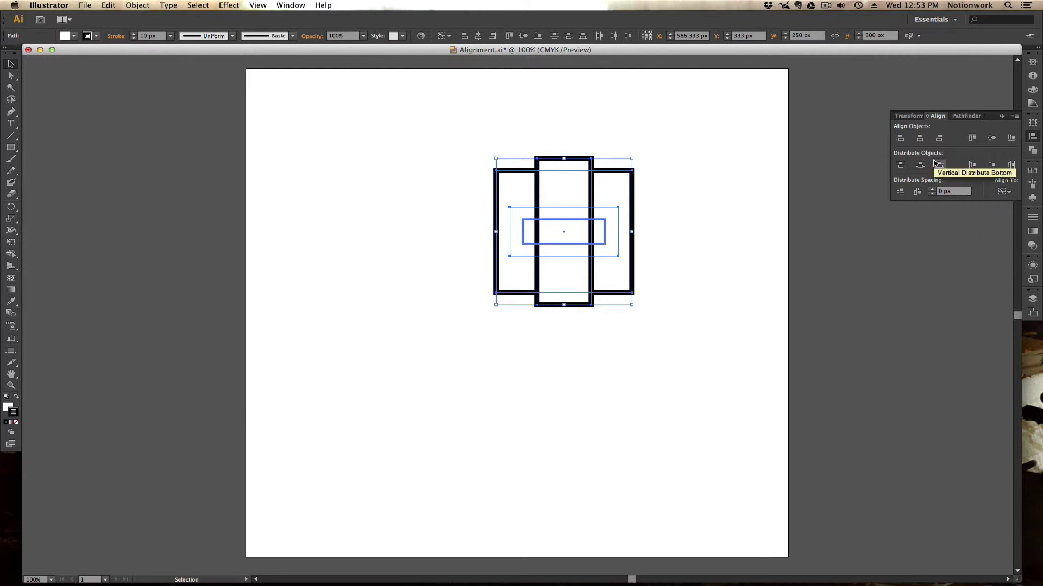
key(a)
key(super+z)
key(super+z)
key(v)
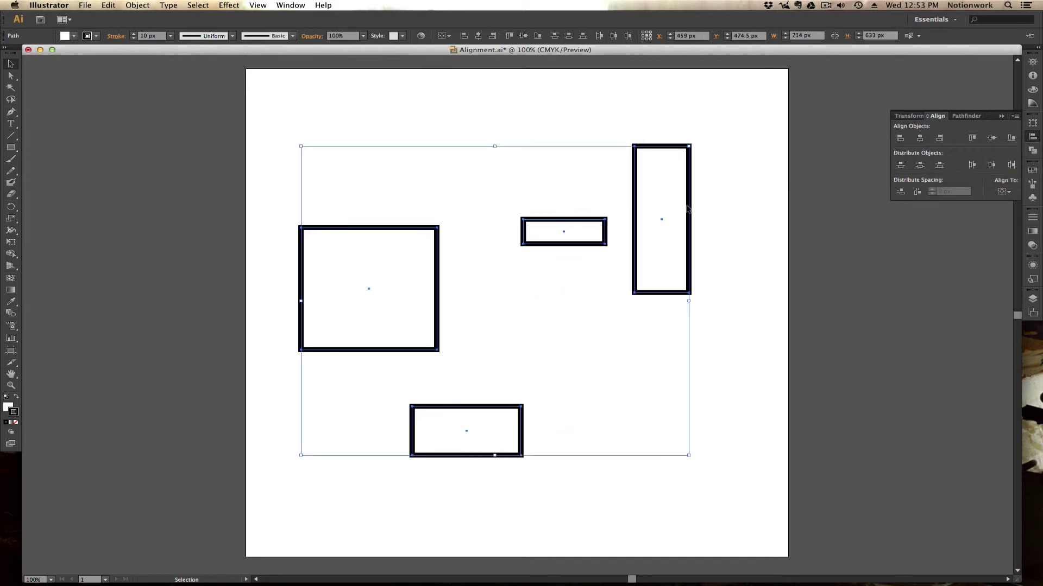
Step: Make the tall rectangle the key object, distribute the rectangles by their horizontal centers around it, and undo the distribution
click(634, 219)
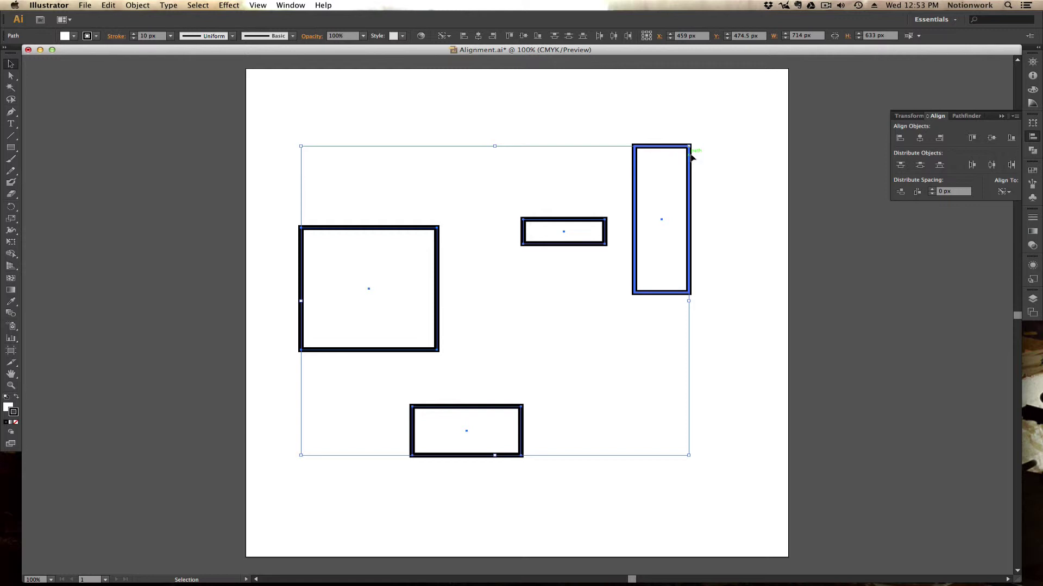
click(992, 165)
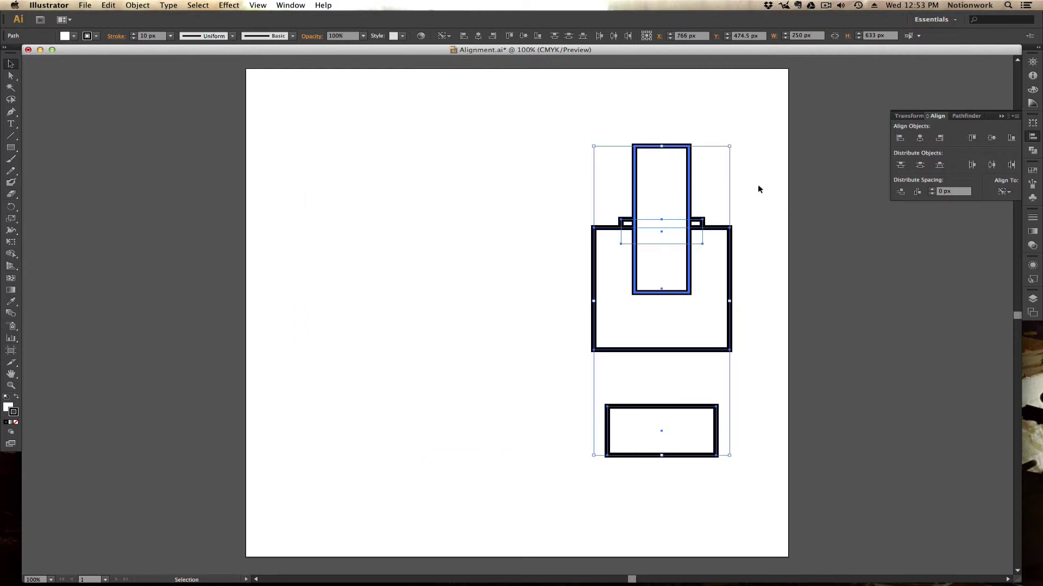
key(super+z)
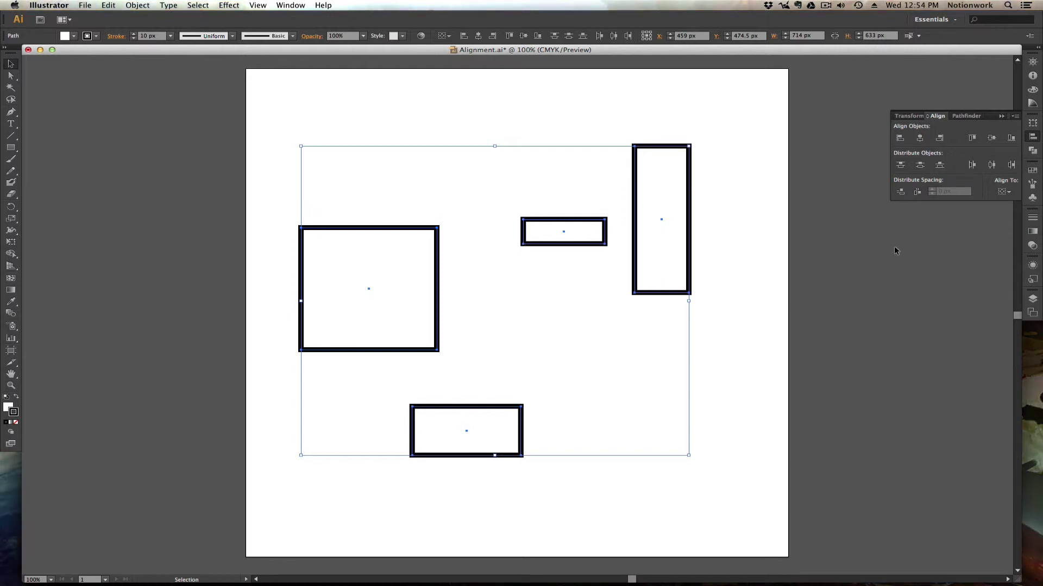
Step: Enlarge the tall rectangle to about 1109 by 767 px and send it behind the other three rectangles
click(730, 185)
click(660, 194)
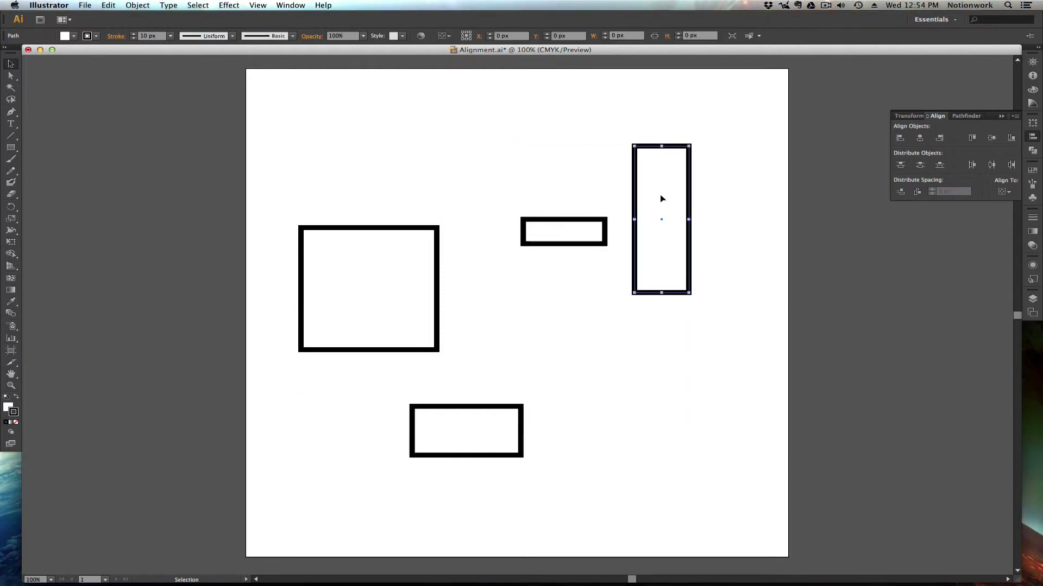
drag(633, 295, 110, 519)
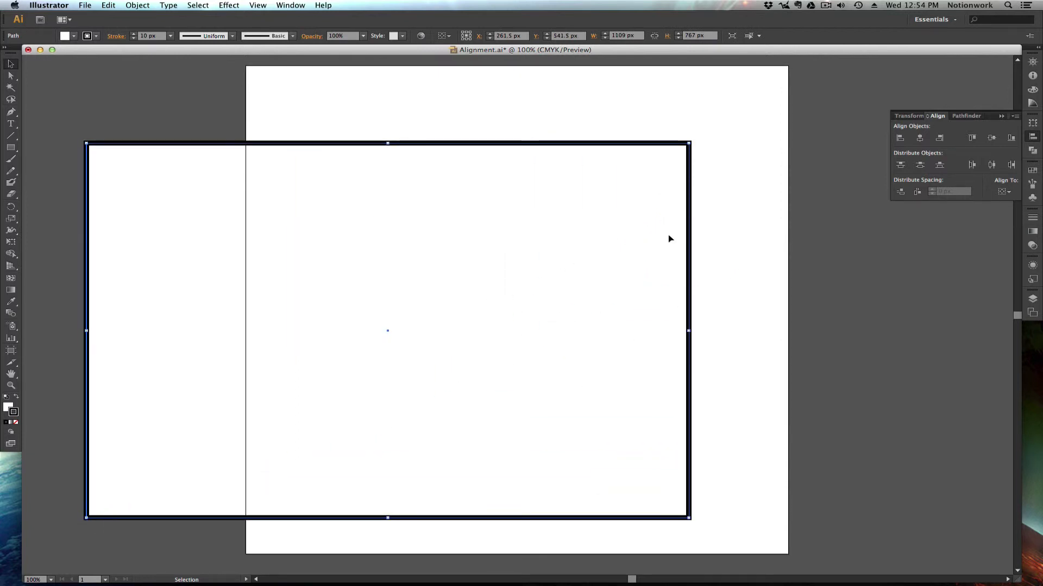
key(a)
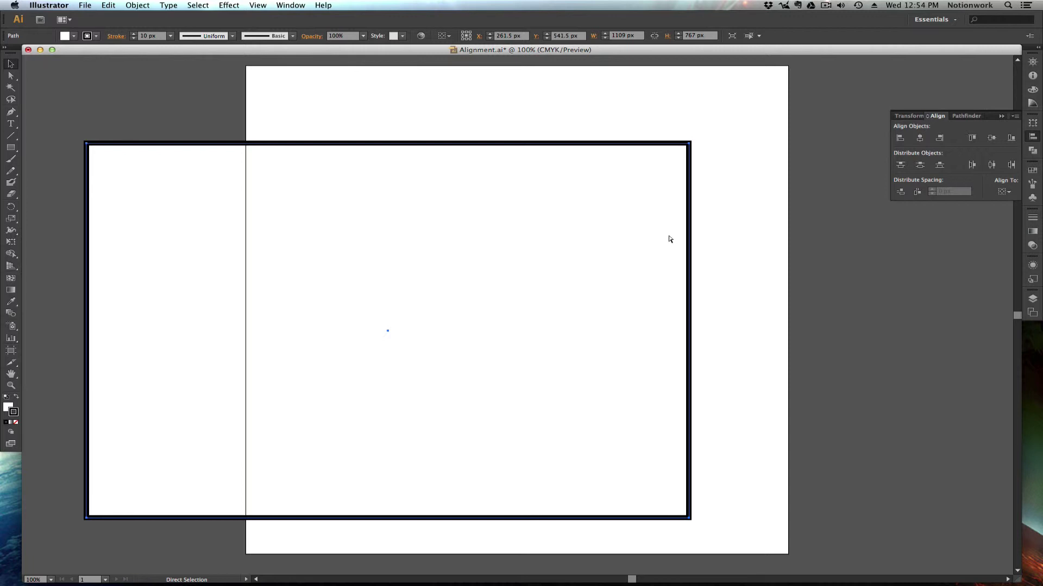
key(super+bracketleft)
key(super+bracketleft)
key(super+bracketleft)
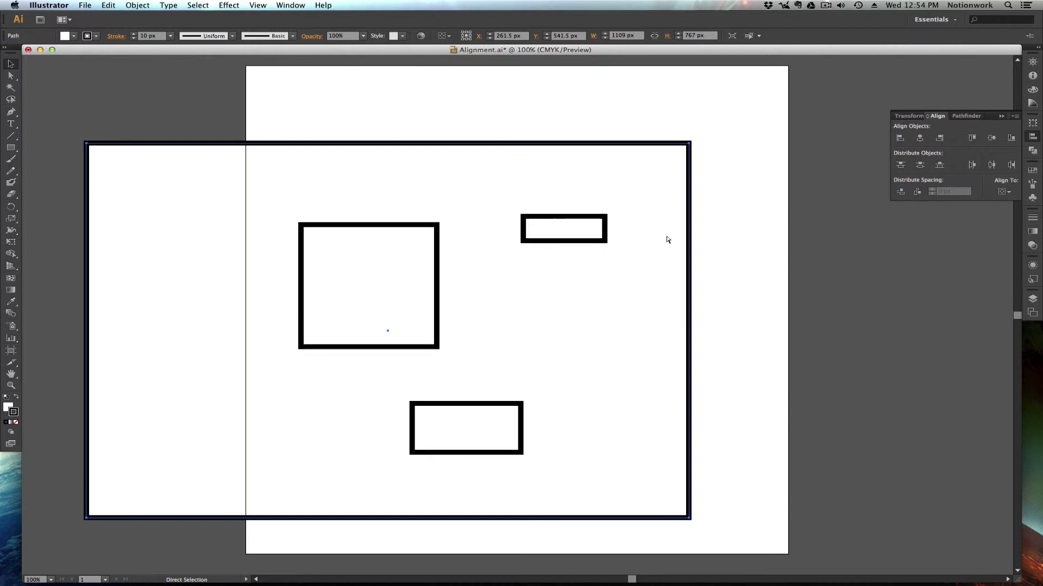
key(v)
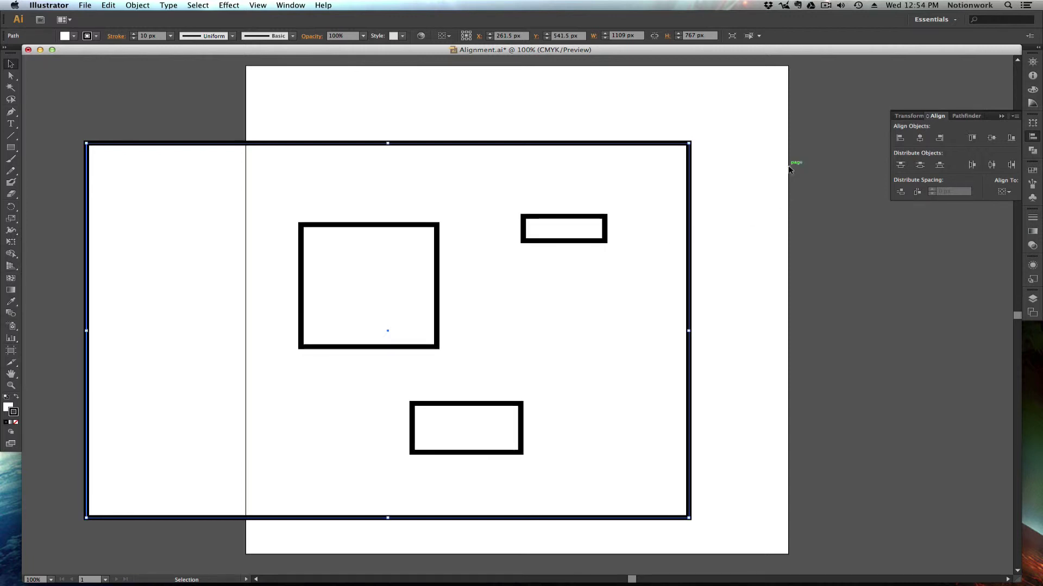
Step: With the enlarged rectangle as key object, distribute all four rectangles by horizontal centers, right edges and left edges in turn
drag(734, 165, 267, 515)
click(523, 143)
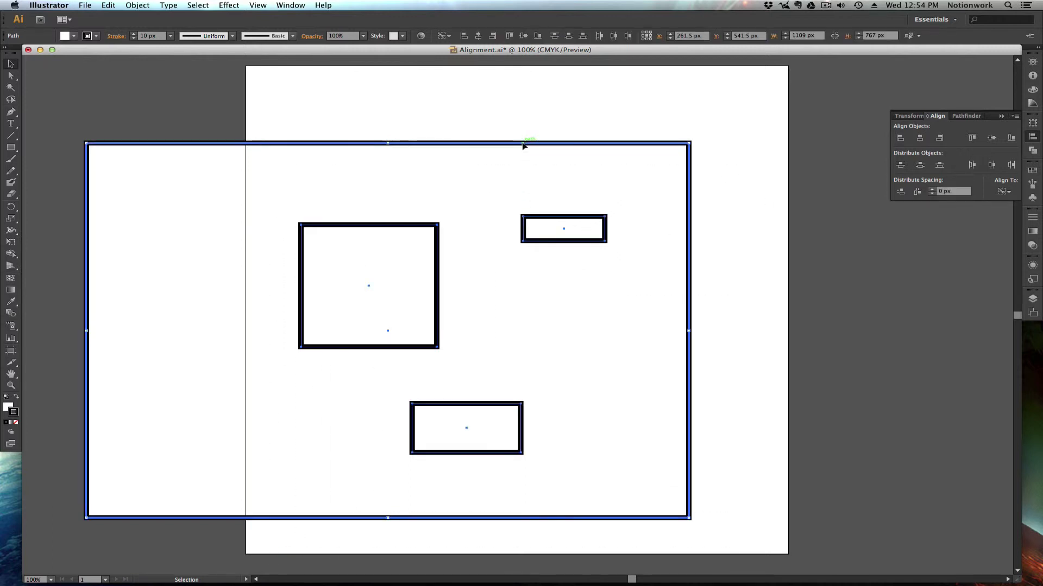
click(993, 165)
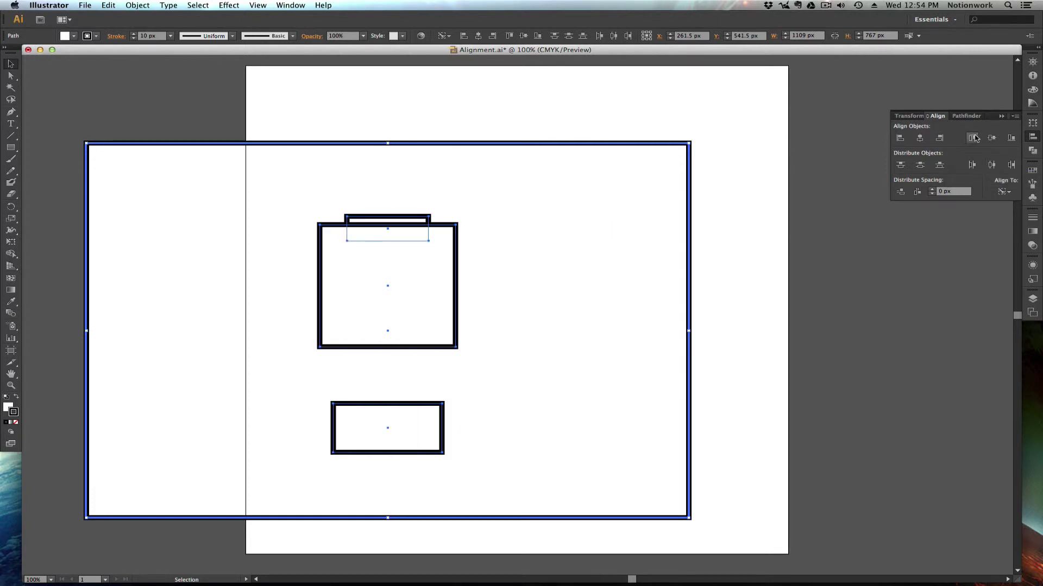
click(1011, 165)
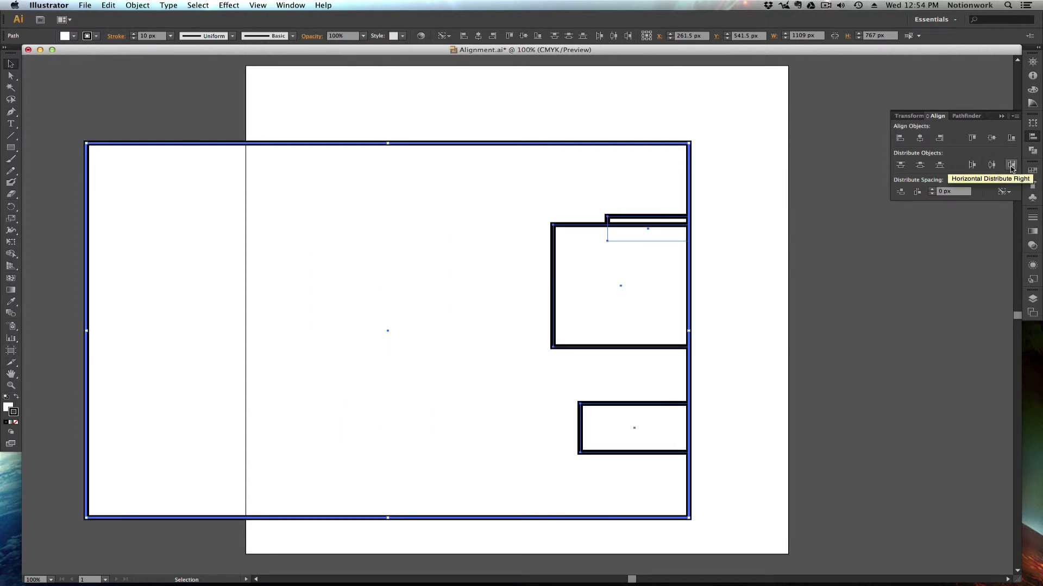
click(975, 166)
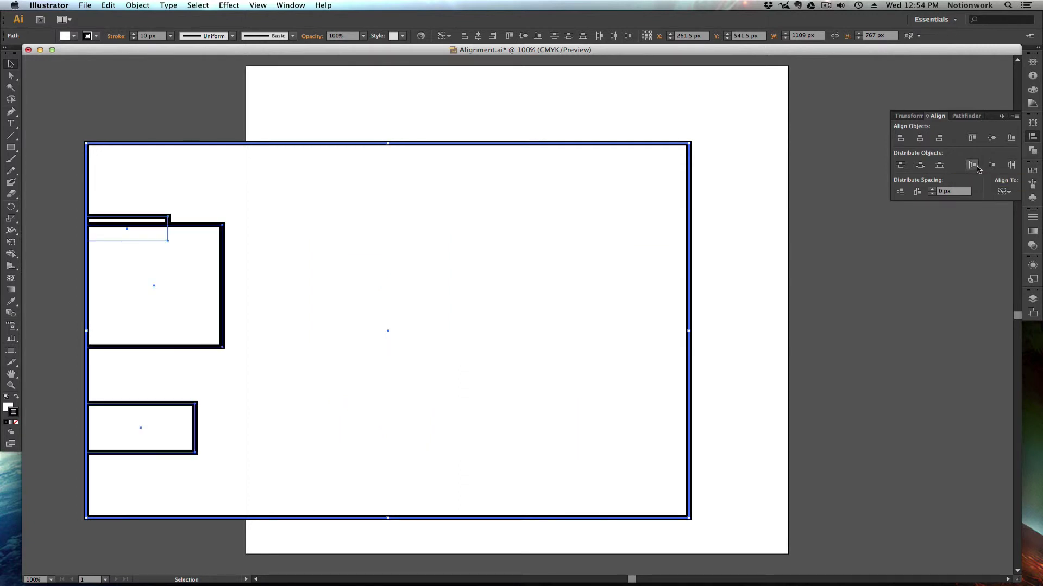
Step: Distribute the rectangles by bottom edges, top edges and vertical centers in turn, and undo everything back to before the enlargement
click(940, 166)
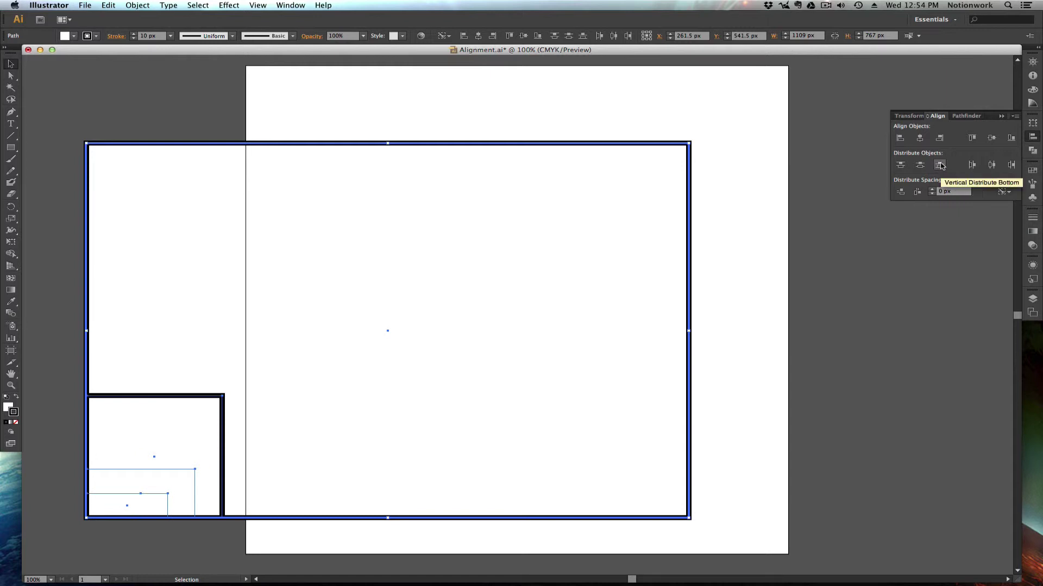
click(901, 165)
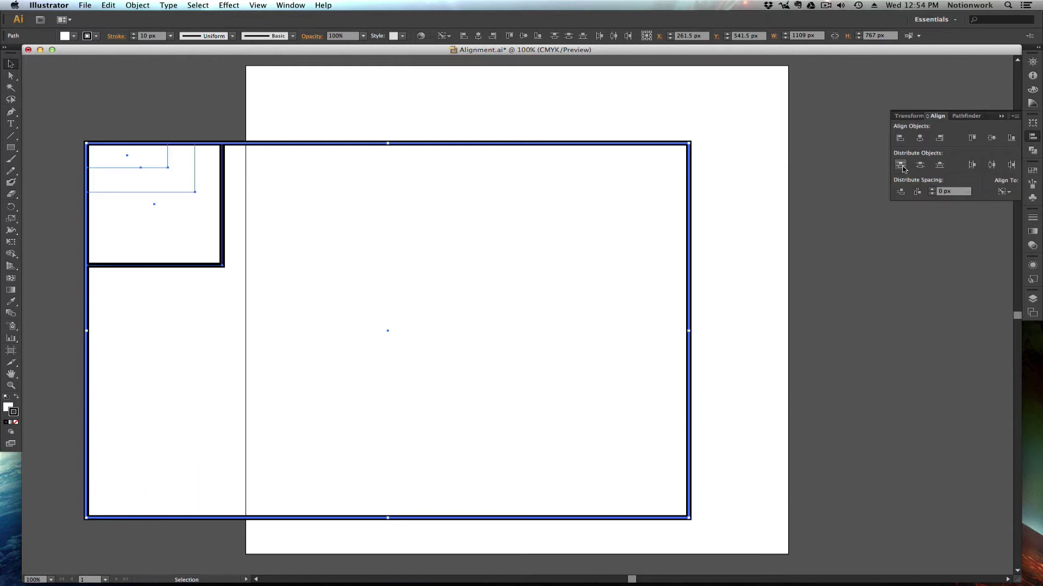
click(921, 165)
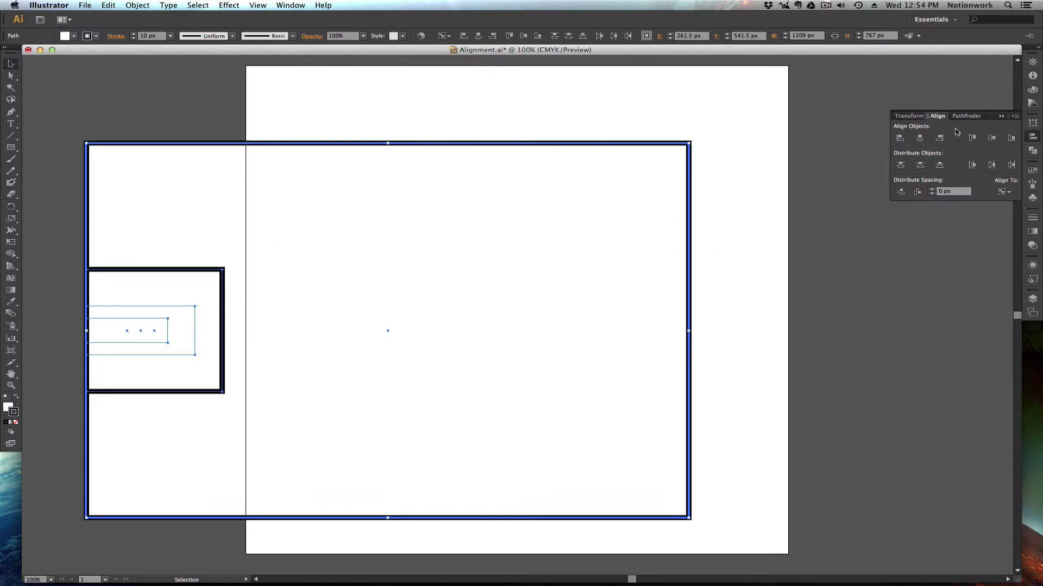
key(a)
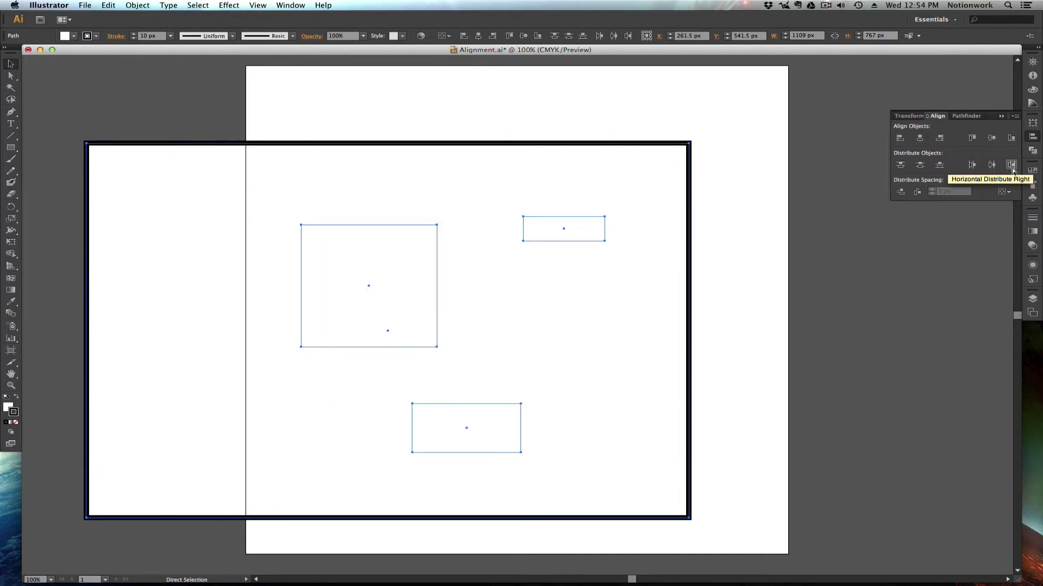
key(v)
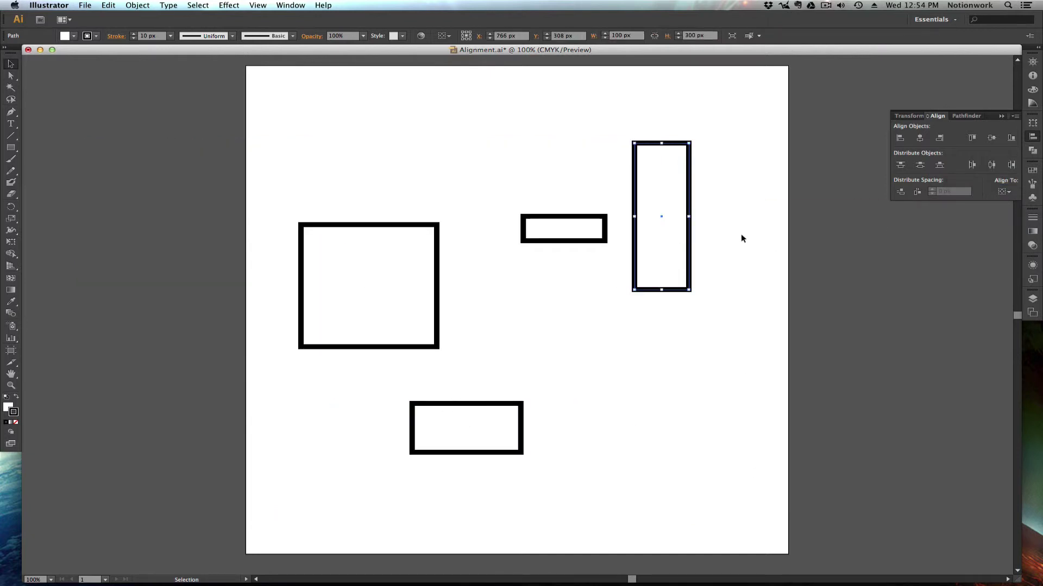
Step: Select all four rectangles and make the tall one the key object, clearing and reassigning it once
scroll(802, 235, down, 1)
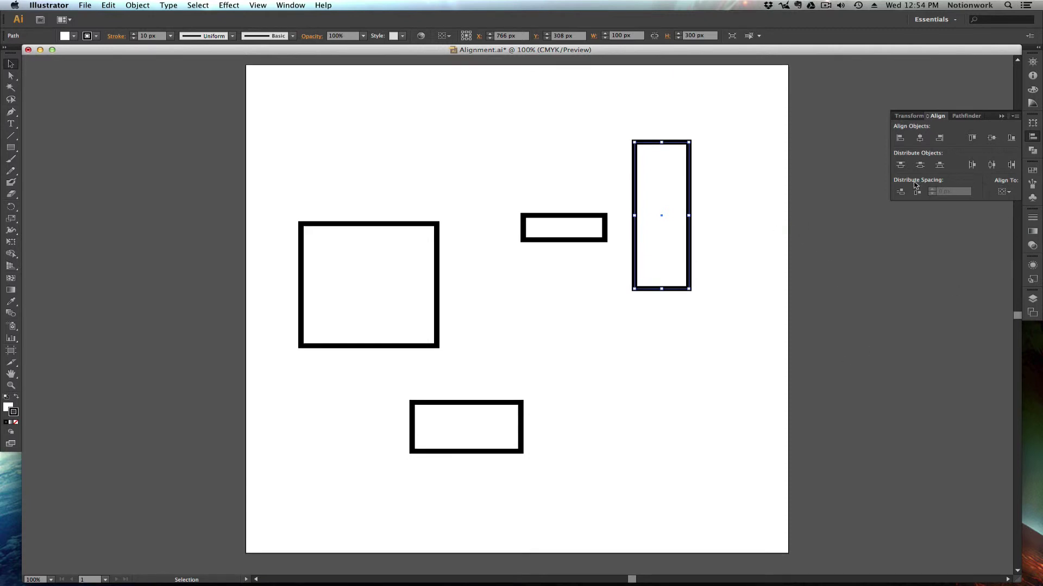
drag(750, 190, 319, 483)
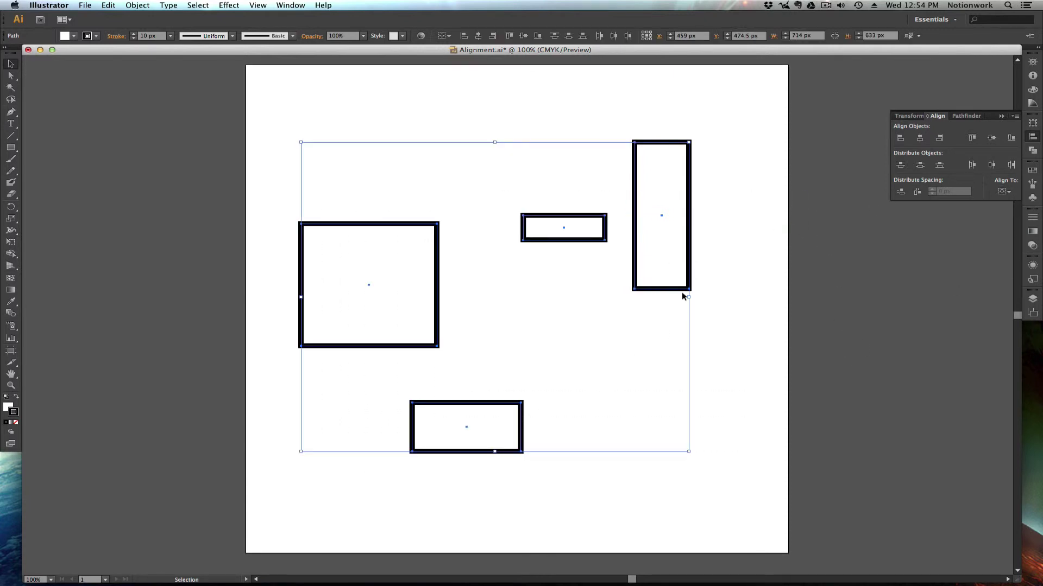
click(688, 271)
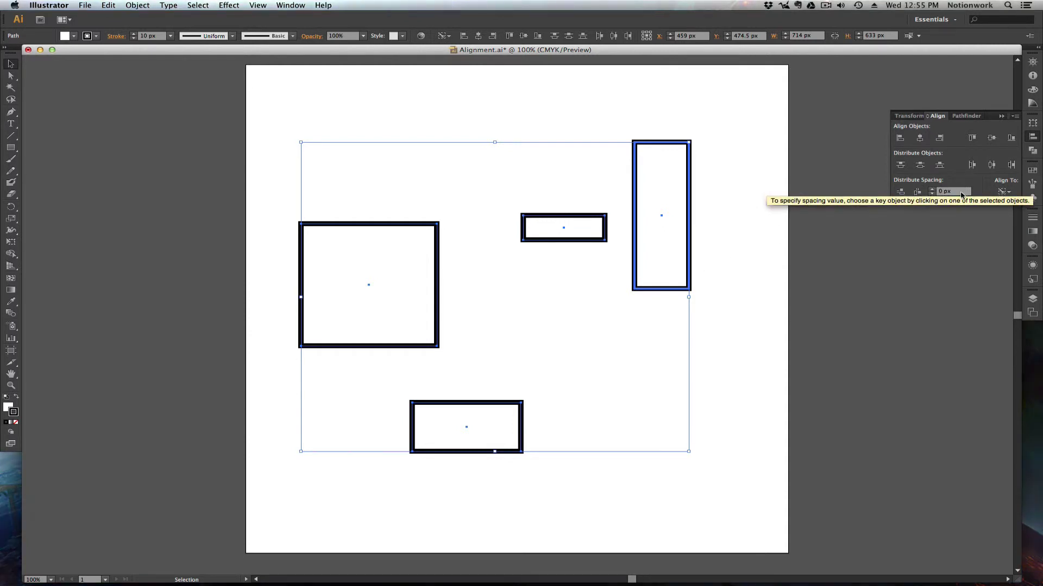
click(688, 281)
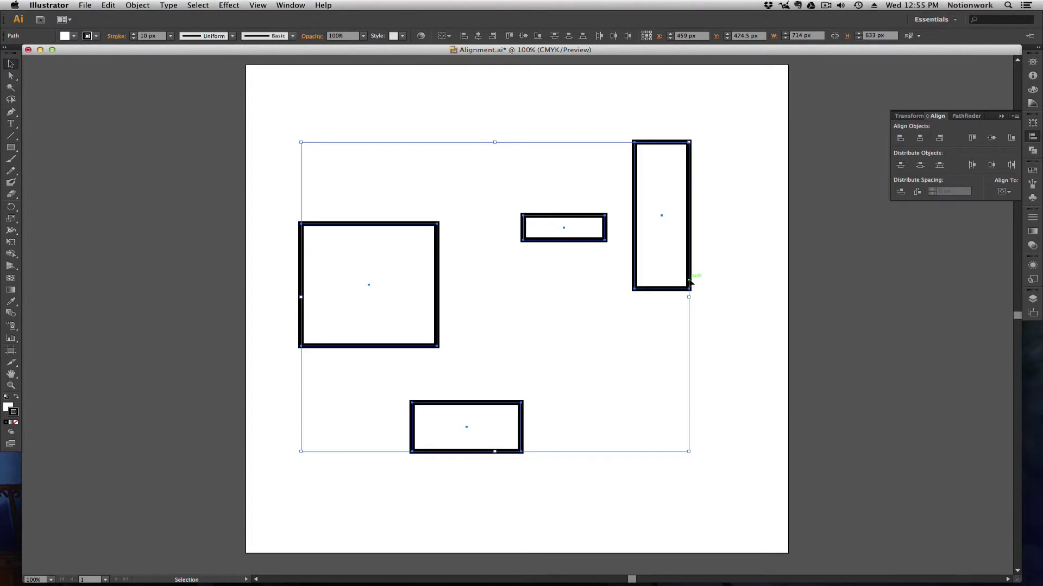
click(689, 282)
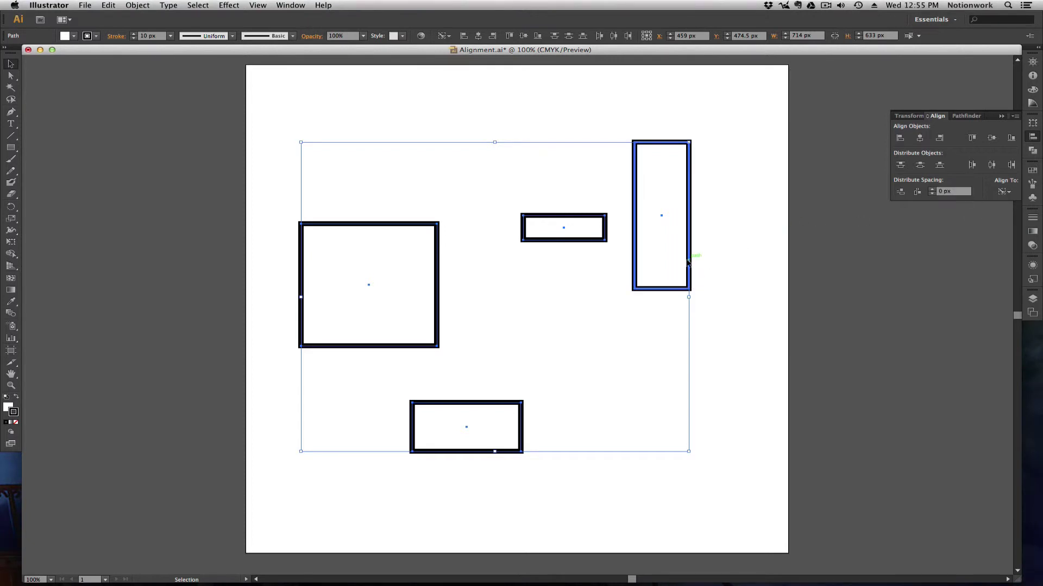
Step: With the tall rectangle as key object, distribute the four rectangles horizontally with 50 px spacing
click(688, 263)
click(688, 263)
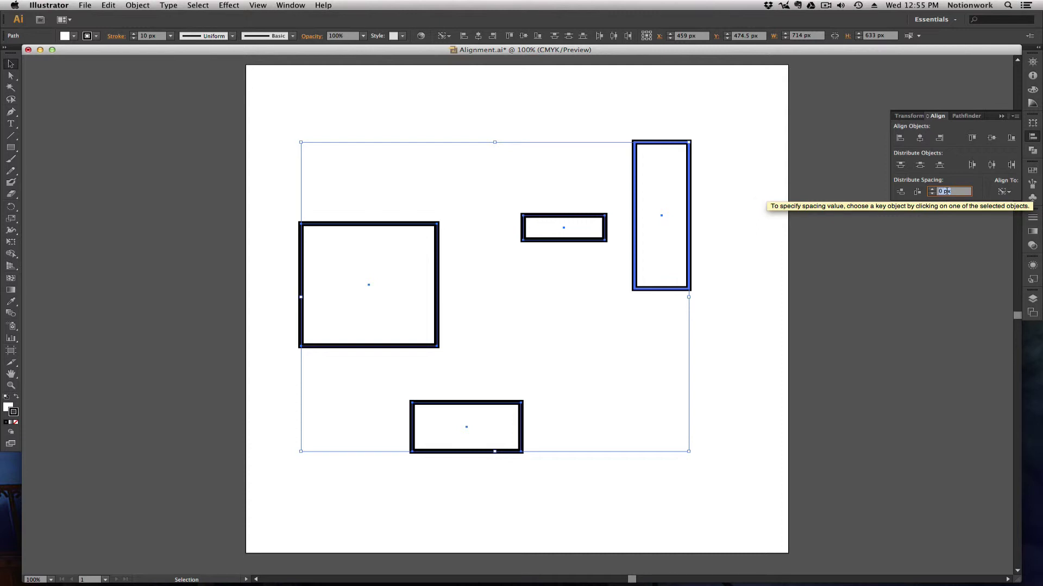
text(50)
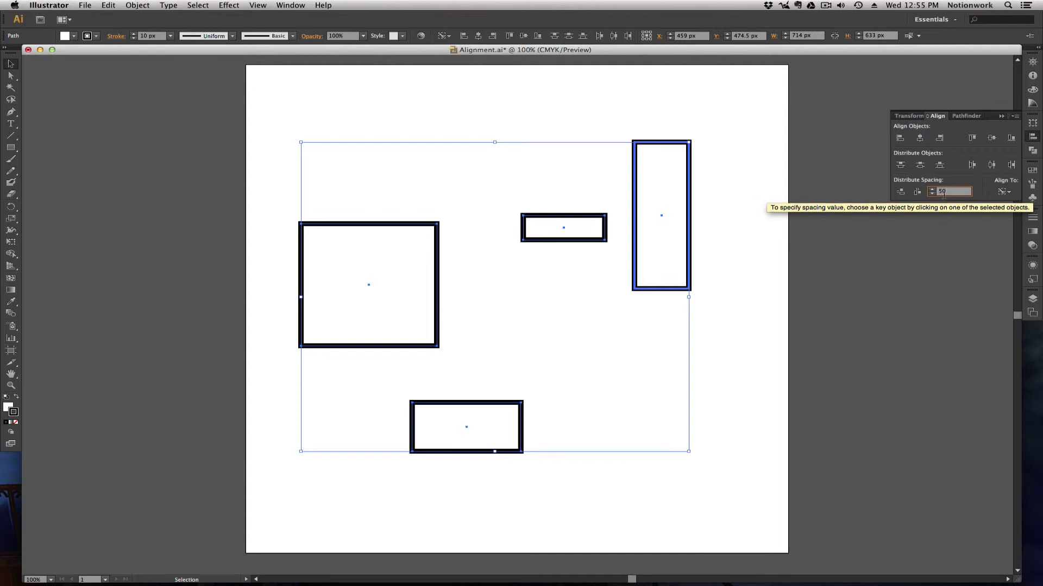
key(Return)
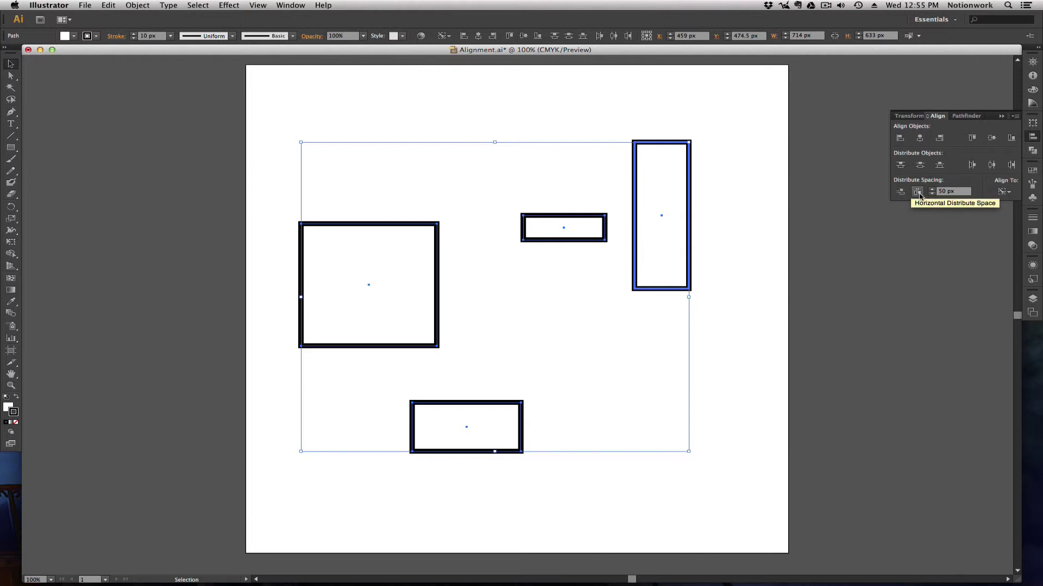
click(918, 193)
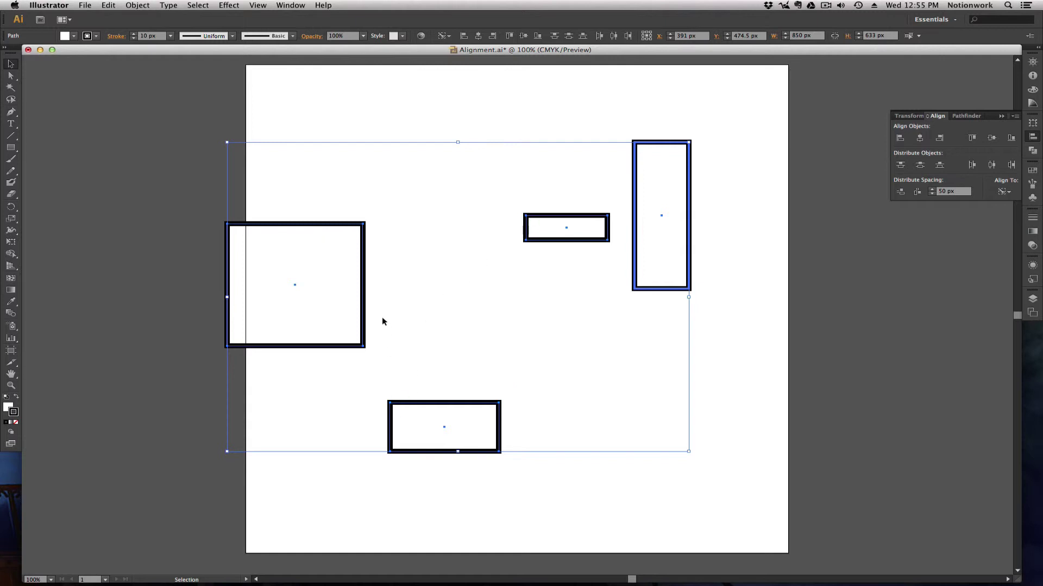
Step: Draw three rectangles about 50 px wide bridging the horizontal gaps between the four distributed rectangles to check the spacing
click(11, 148)
drag(607, 220, 635, 228)
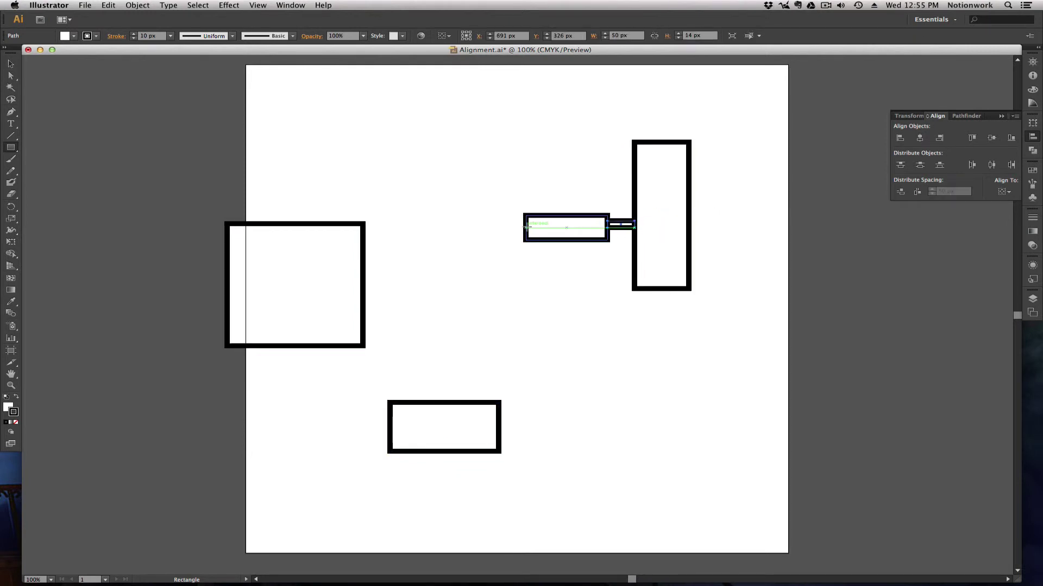
mouse_move(525, 228)
mouse_down()
mouse_move(500, 316)
mouse_move(499, 438)
mouse_up()
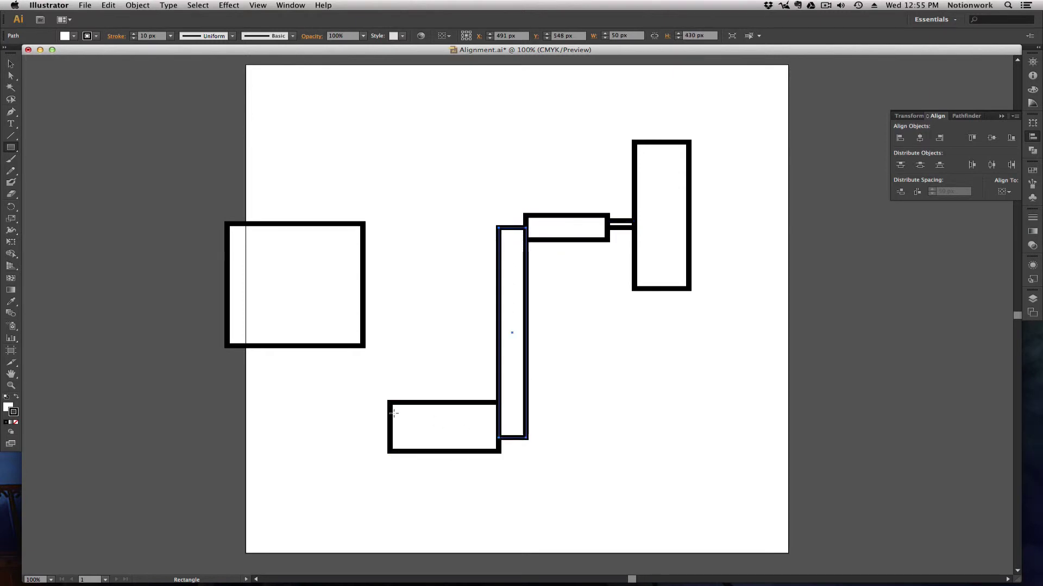
mouse_move(389, 416)
mouse_down()
mouse_move(350, 302)
mouse_move(362, 296)
mouse_up()
Step: Undo the gap rectangles and the horizontal spacing distribution, and clear the selection
key(ctrl+z)
key(ctrl+z)
key(ctrl+z)
key(ctrl+z)
key(ctrl+z)
key(ctrl+z)
key(super+shift+a)
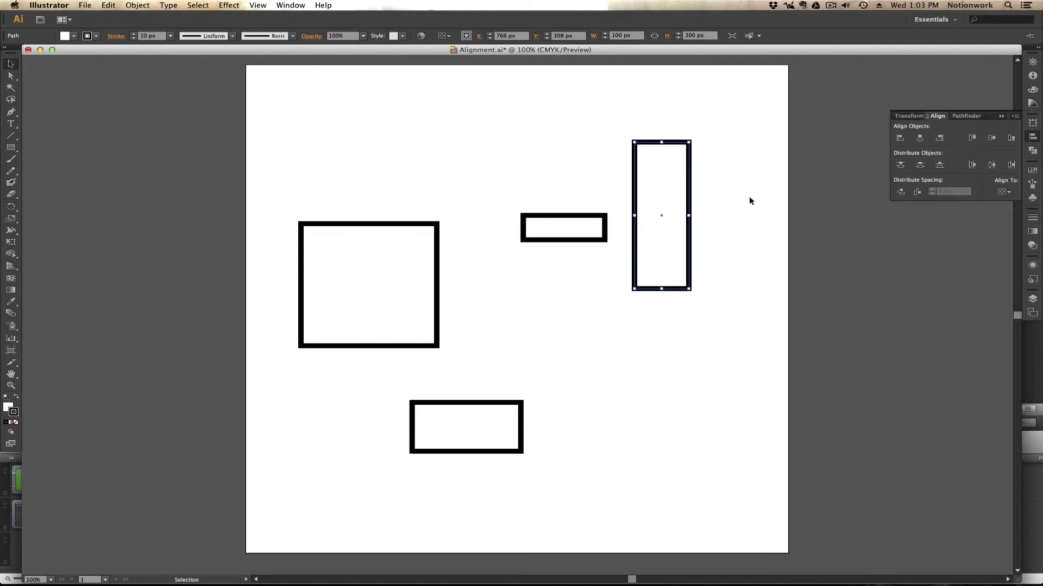
Step: Select all four rectangles, make the tall one the key object, and distribute them horizontally with 50 px spacing
drag(750, 190, 328, 497)
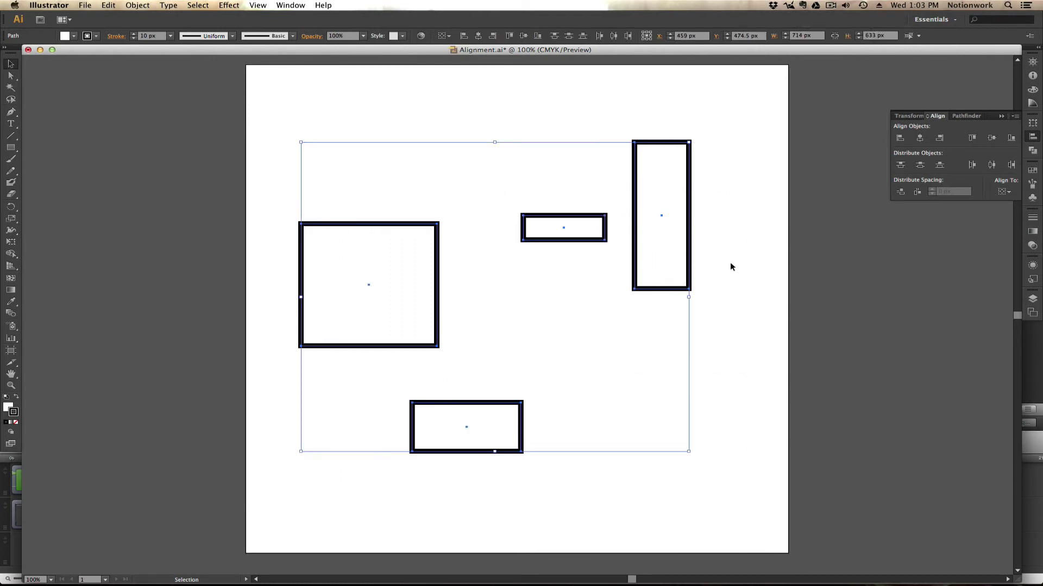
click(689, 239)
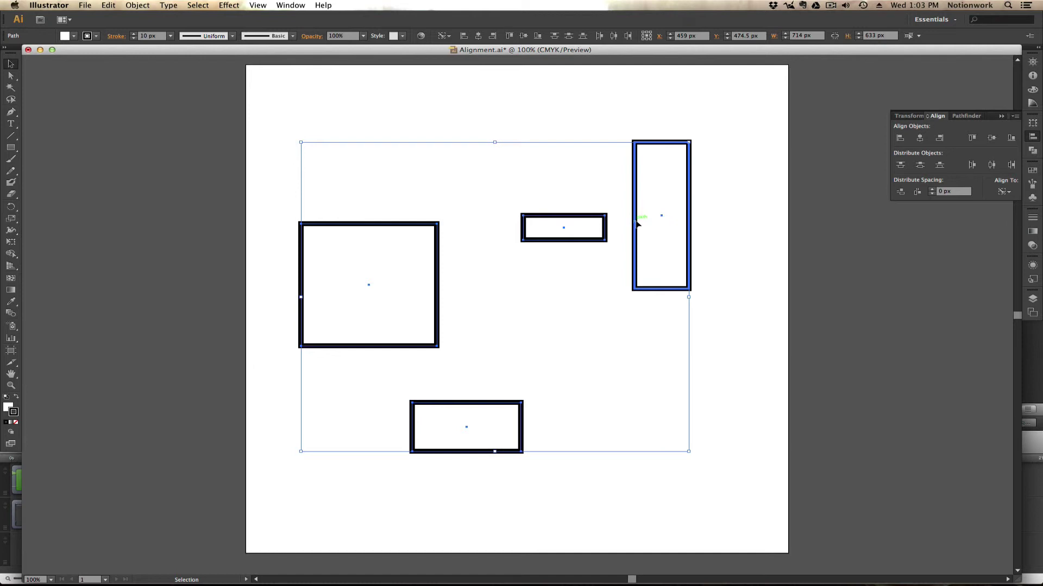
click(972, 192)
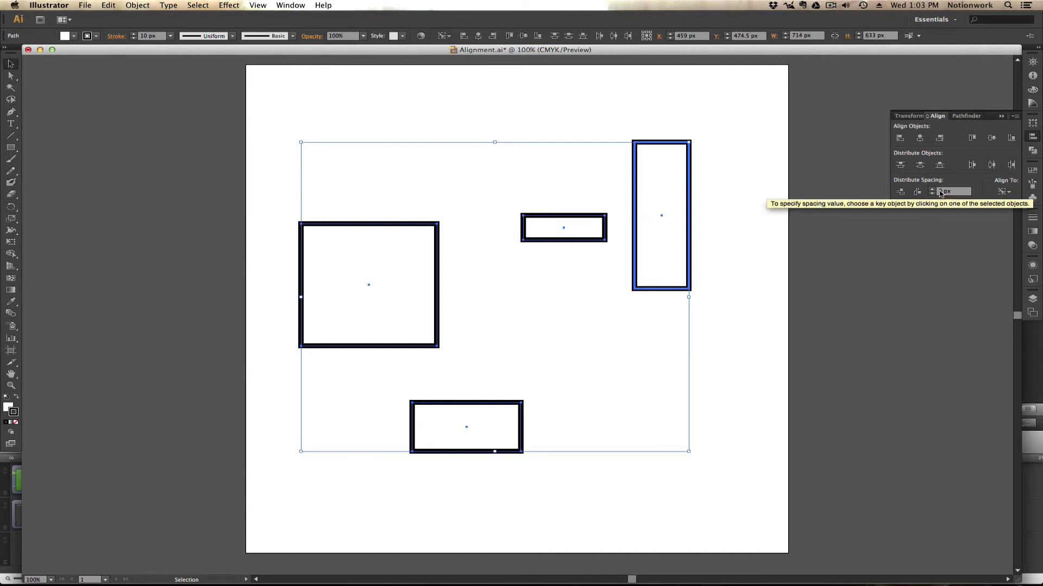
text(50)
key(Return)
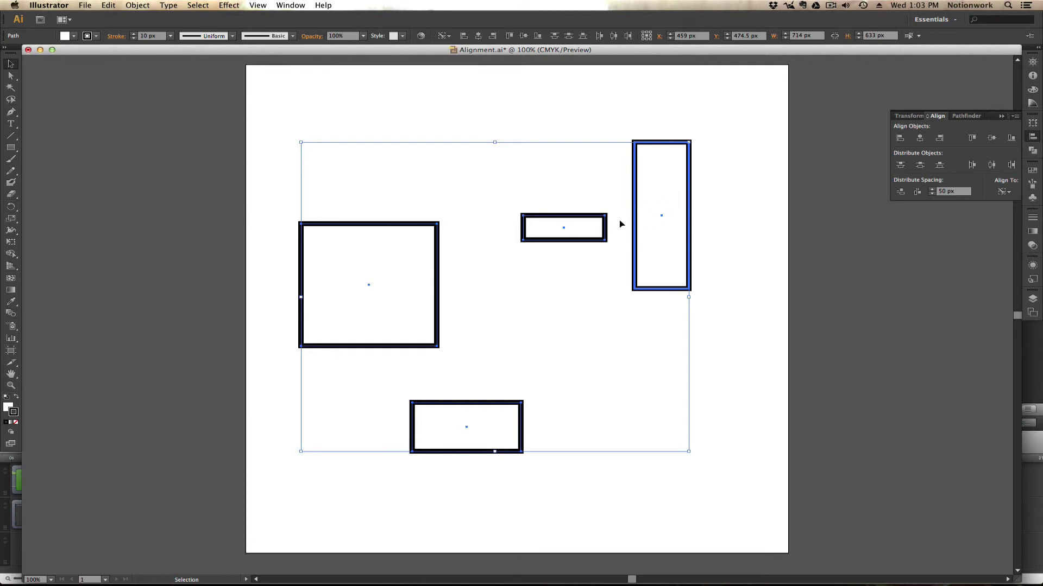
click(917, 192)
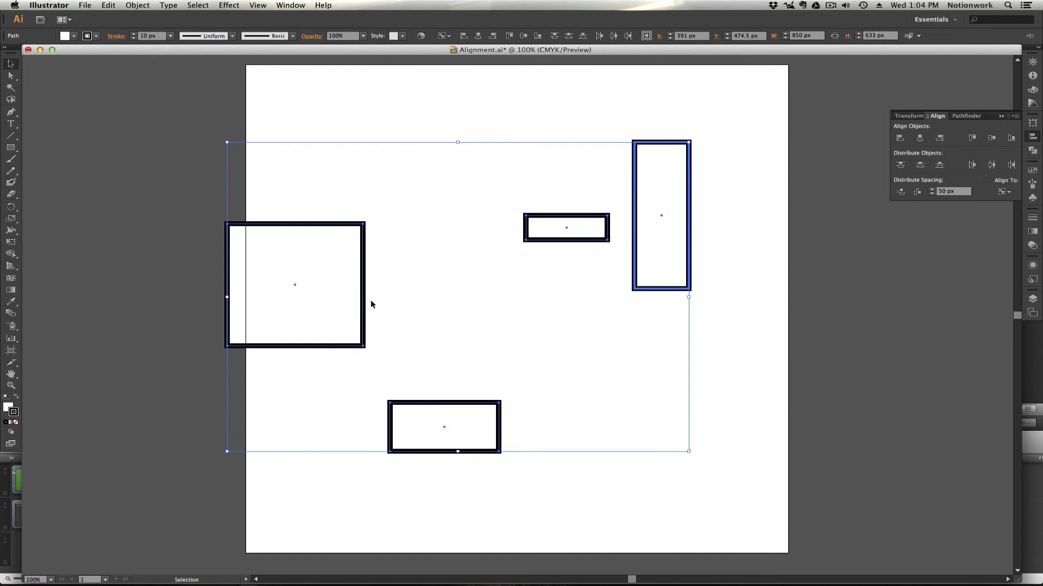
Step: Draw gap-checking rectangles of about 50 by 12, 50 by 428 and 50 by 234 px between neighbouring rectangles
click(10, 147)
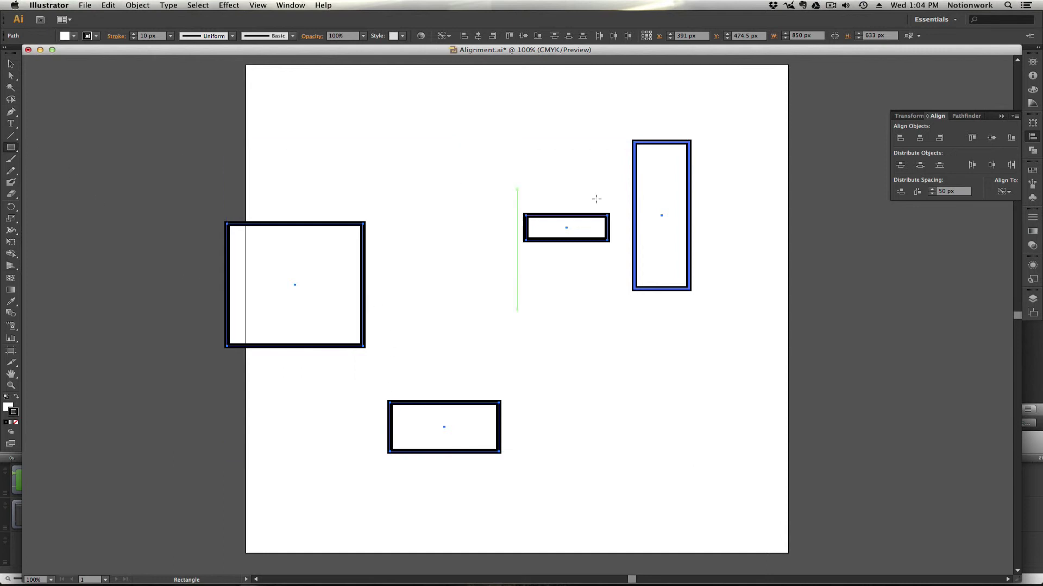
drag(635, 224, 608, 229)
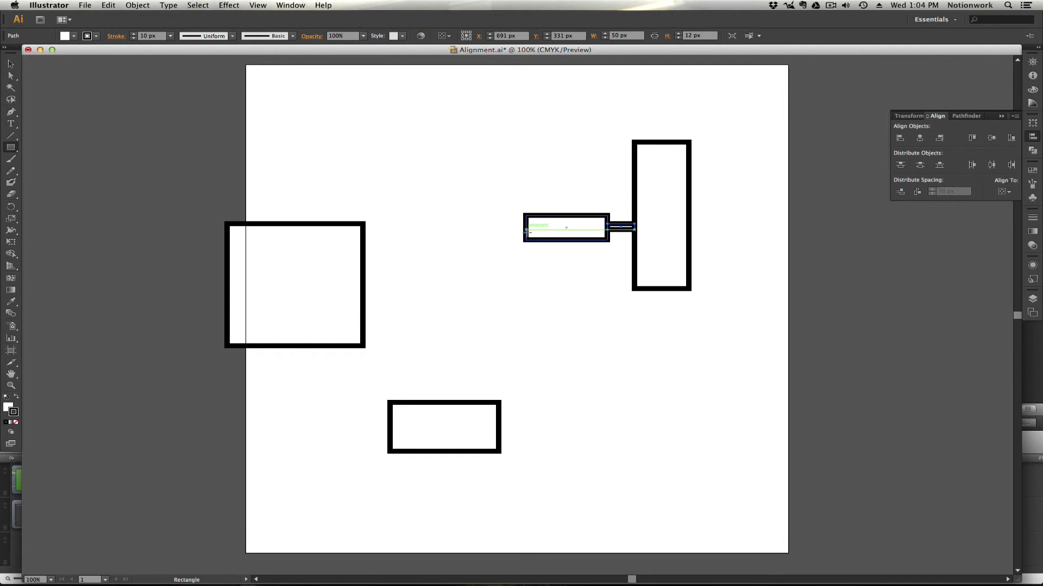
drag(526, 230, 498, 439)
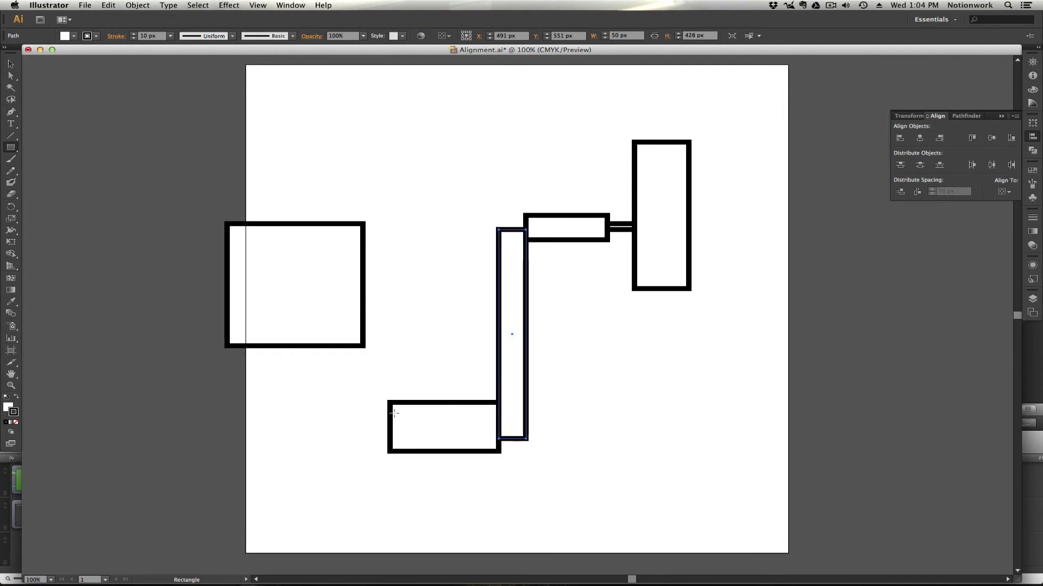
drag(390, 416, 362, 300)
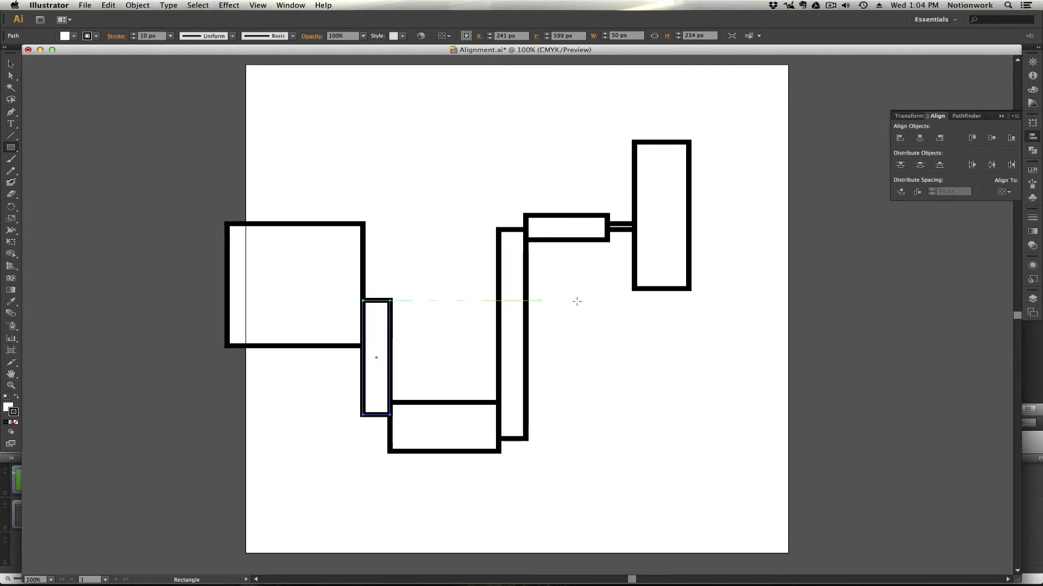
Step: Undo the three gap-checking rectangles and the 50 px horizontal distribution
key(v)
key(super+z)
key(super+z)
key(super+z)
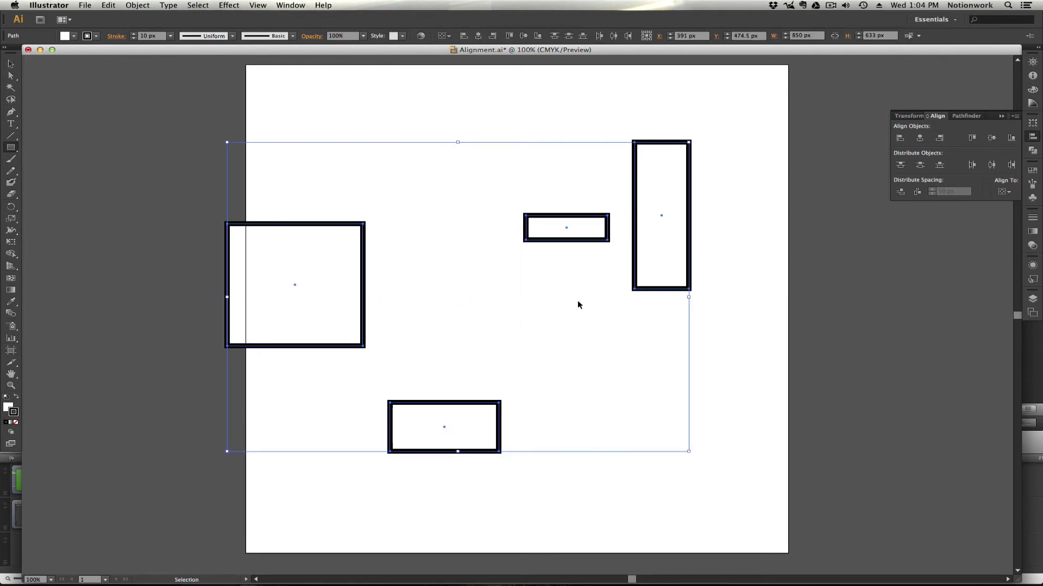
key(super+z)
key(m)
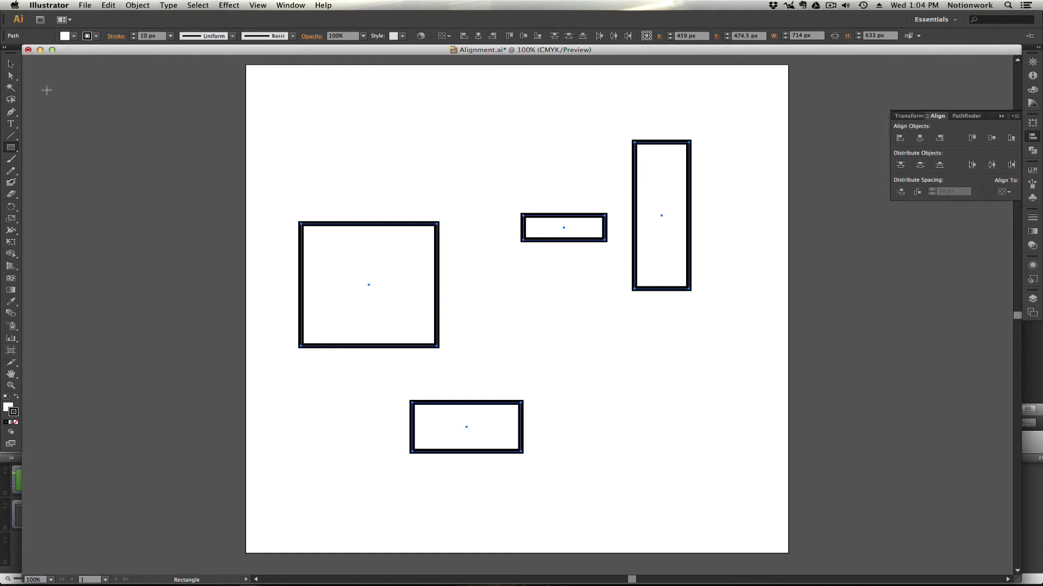
Step: Make the large squarish rectangle the key object, distribute all four vertically with 50 px spacing, and undo the distribution
click(11, 64)
click(372, 223)
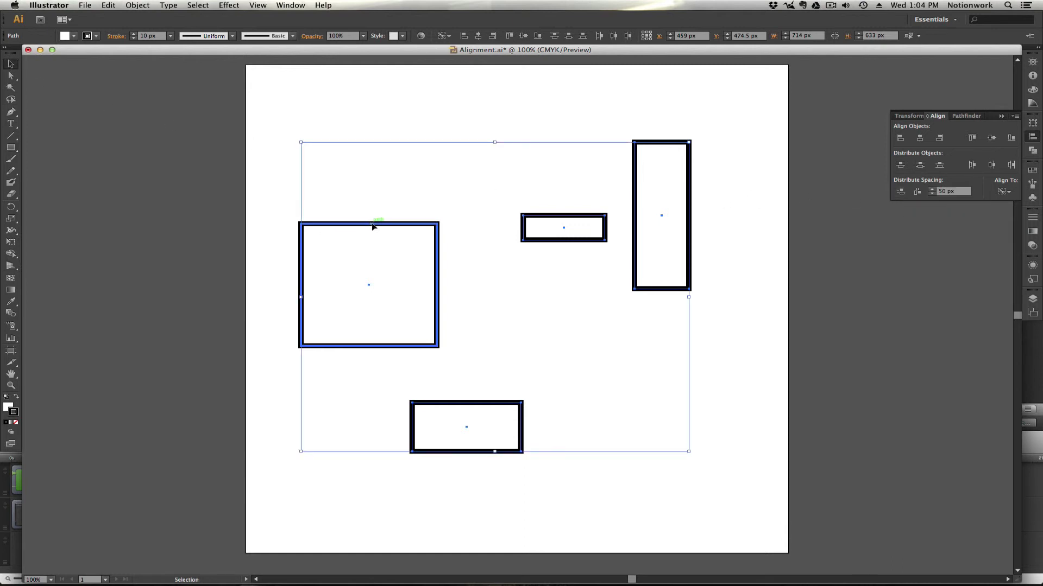
click(901, 192)
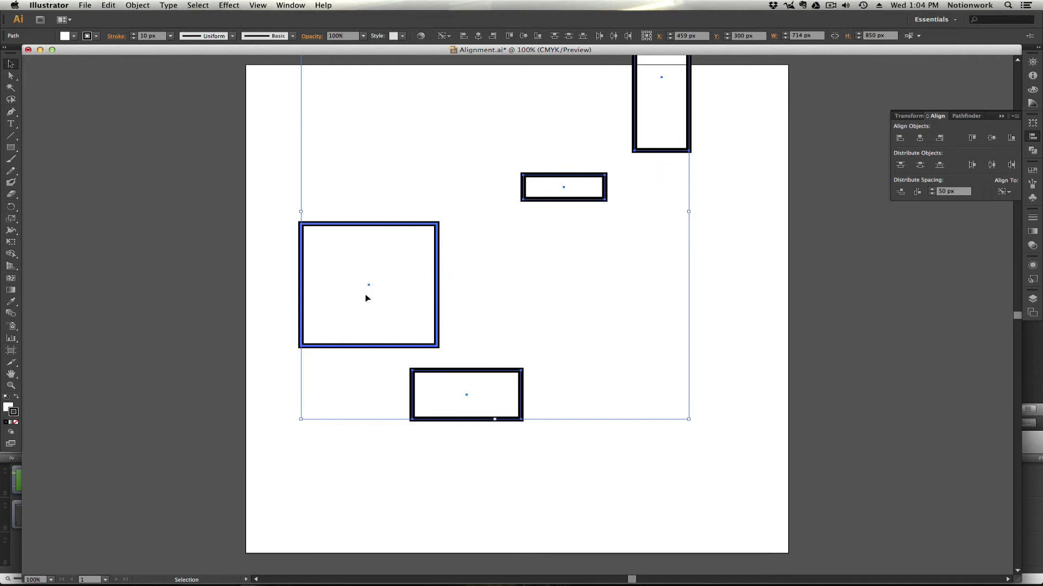
key(super+z)
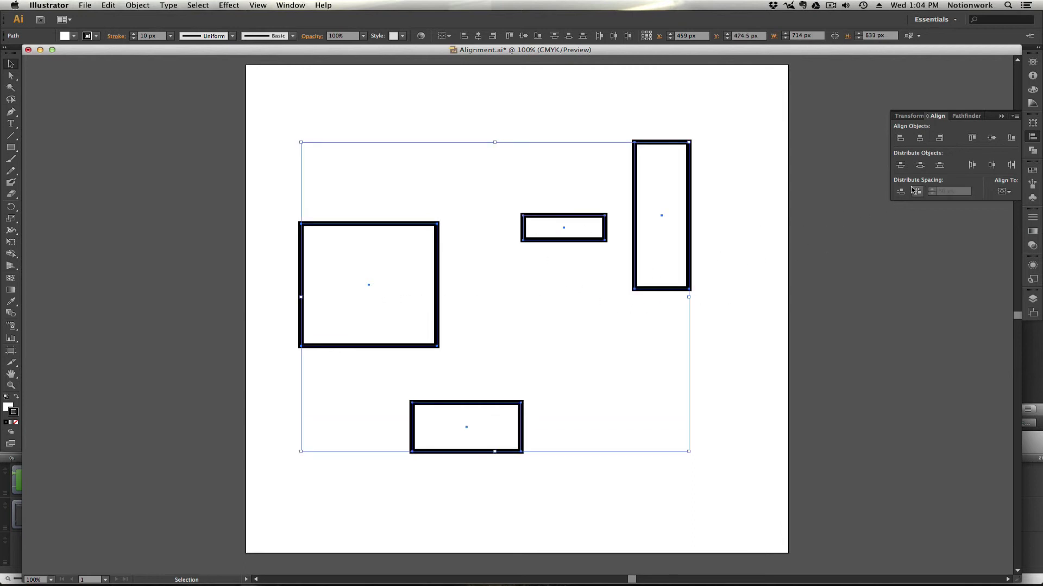
Step: Set alignment to the artboard, center the four rectangles horizontally on it, and undo the centering
mouse_move(932, 191)
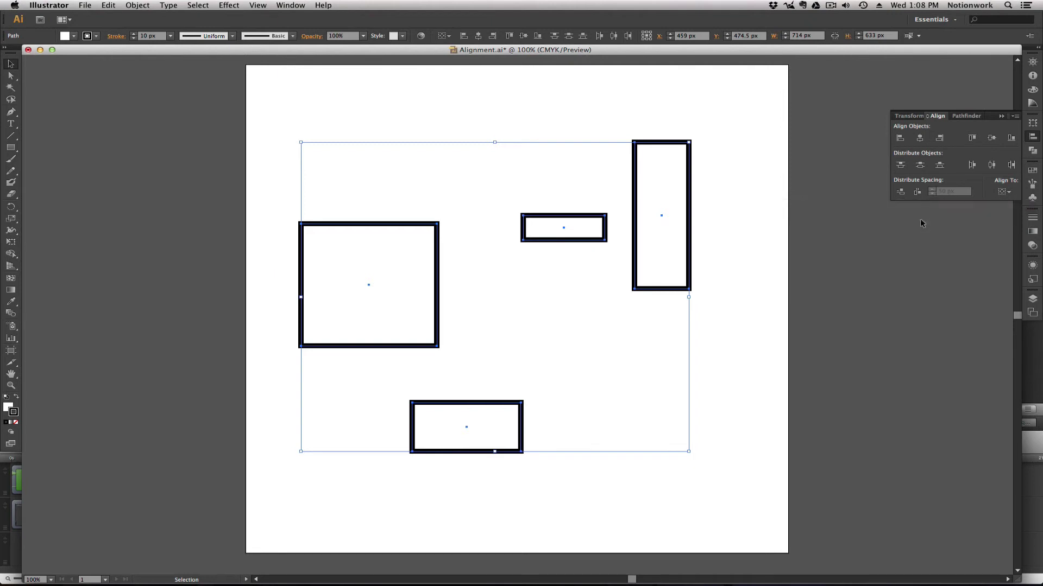
click(1004, 192)
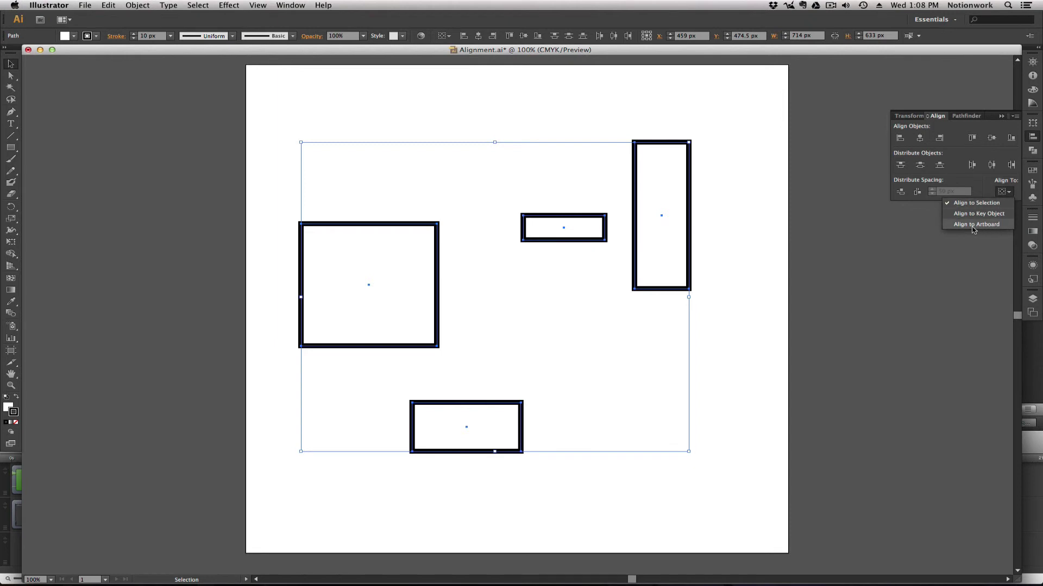
click(972, 227)
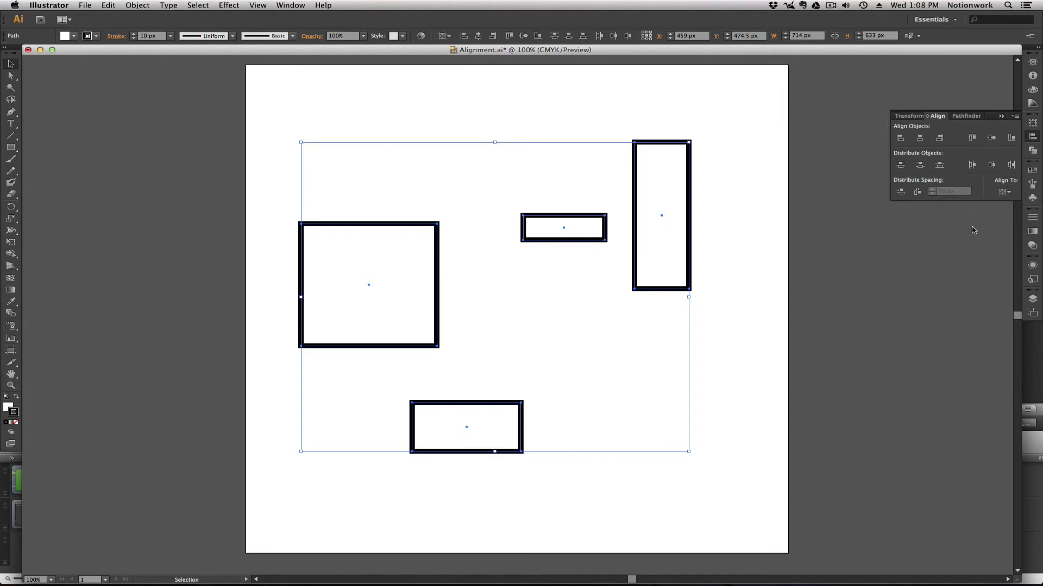
click(920, 138)
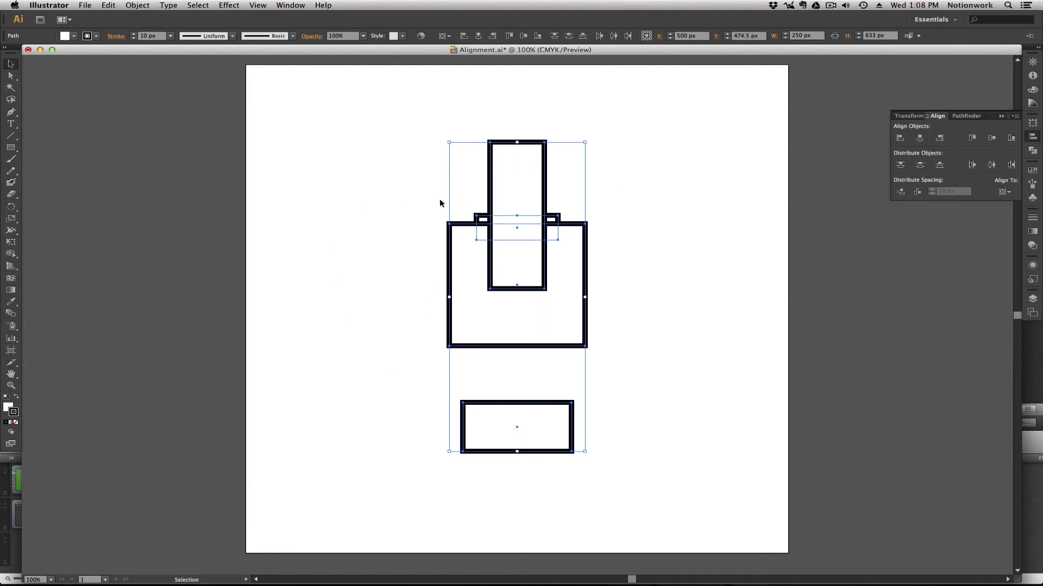
key(super+z)
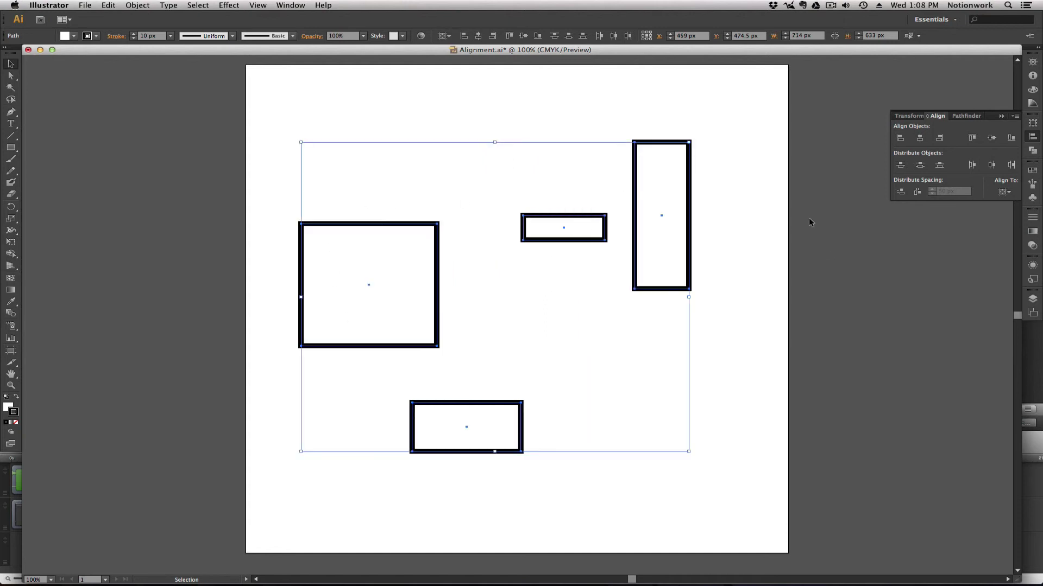
Step: Move the four rectangles partly off the artboard's left side and center them horizontally and vertically on the artboard
drag(659, 229, 354, 211)
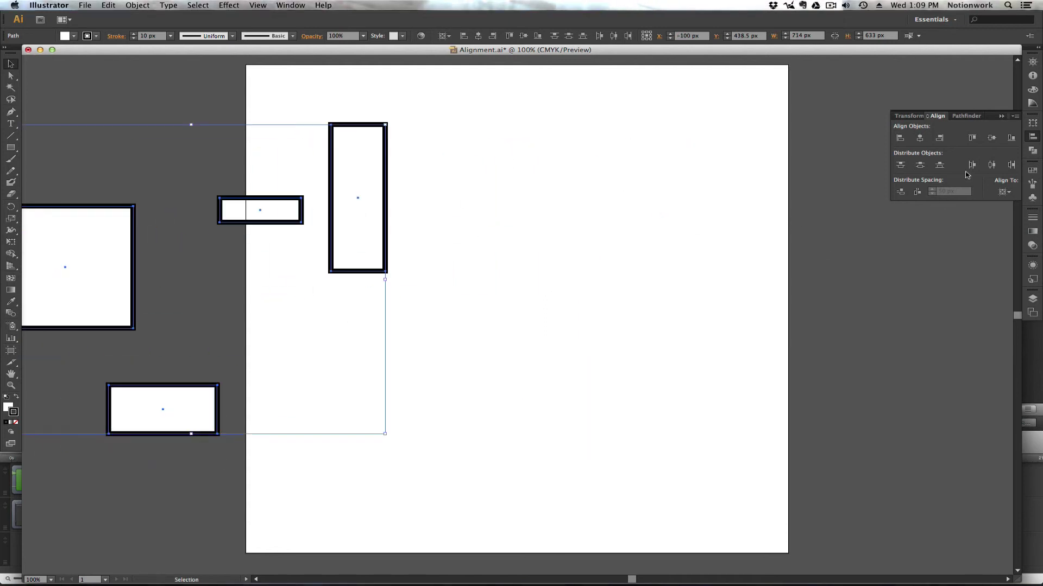
click(919, 139)
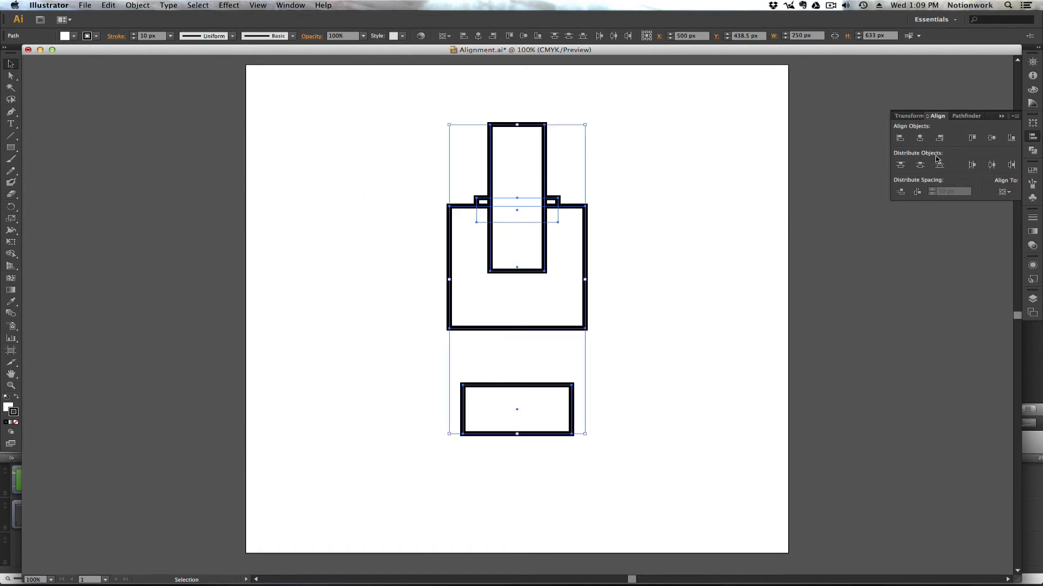
click(993, 138)
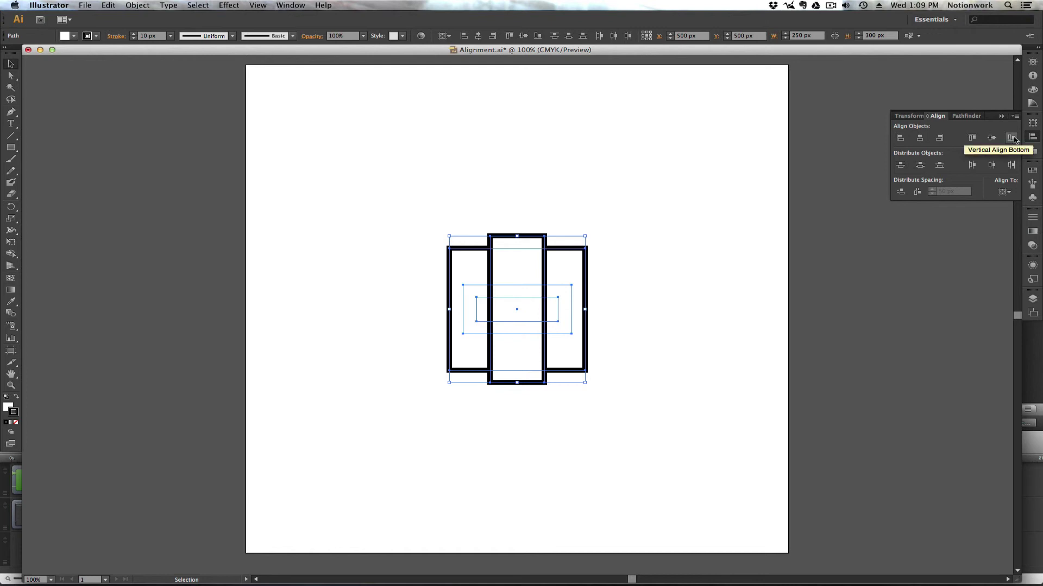
Step: Align the four rectangles to the artboard's bottom, top, right and left edges in turn
click(1013, 139)
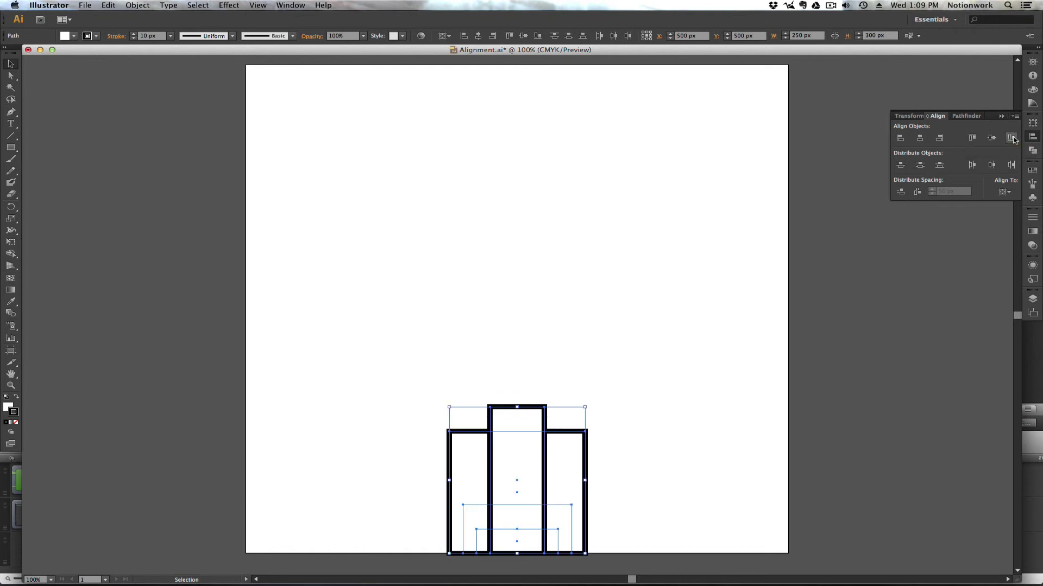
click(968, 140)
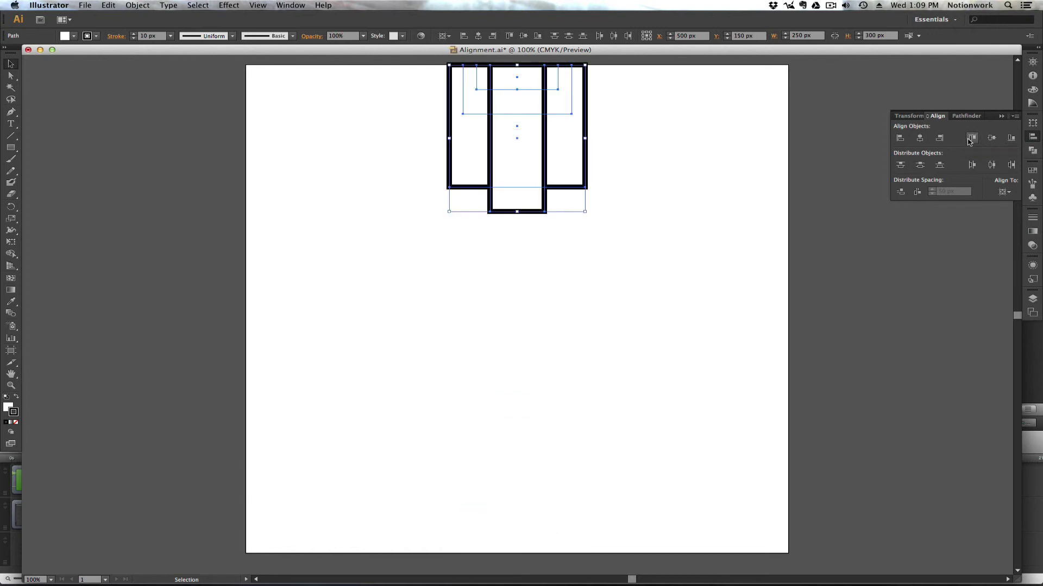
click(940, 139)
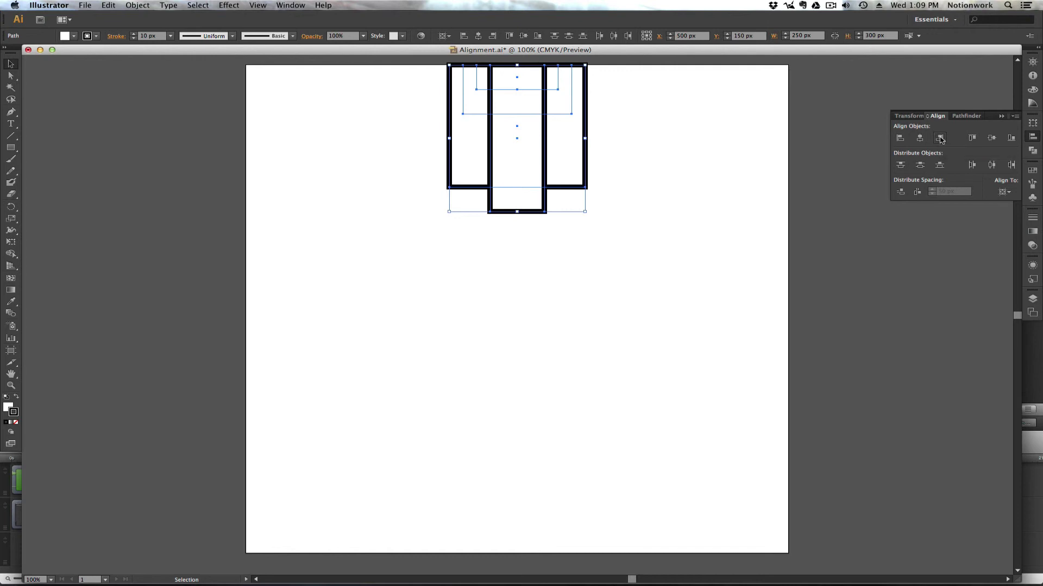
click(901, 139)
Step: Undo all the artboard alignments and the move of the four rectangles
key(super+z)
key(super+z)
key(super+z)
key(super+z)
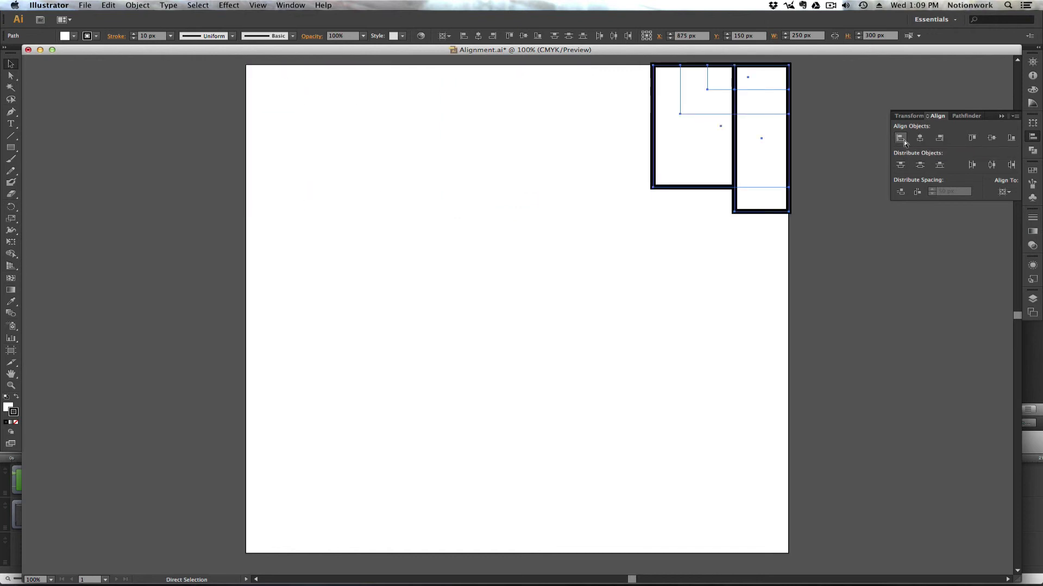
key(super+z)
key(super+z)
key(super+z)
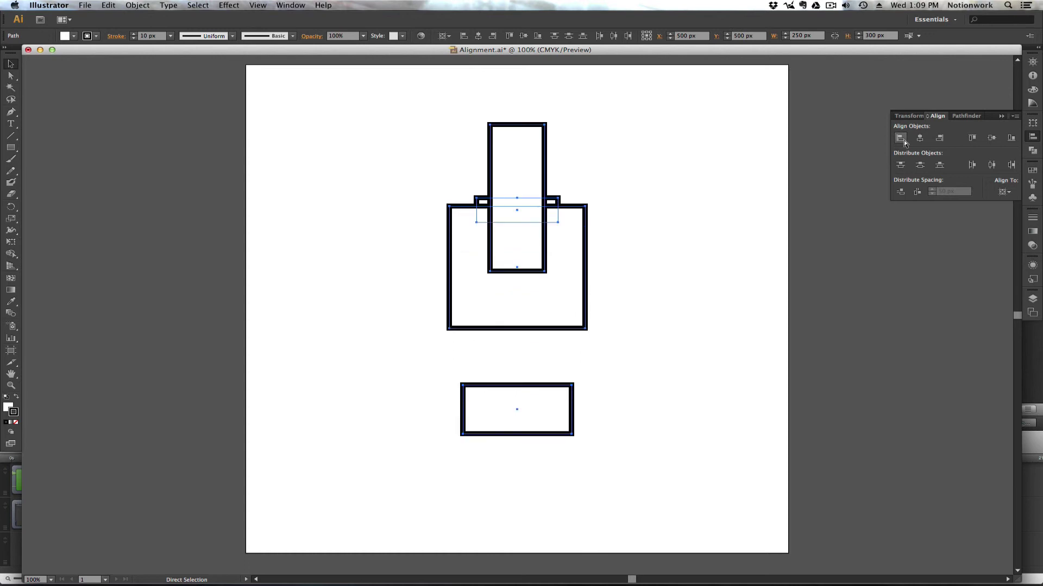
key(super+z)
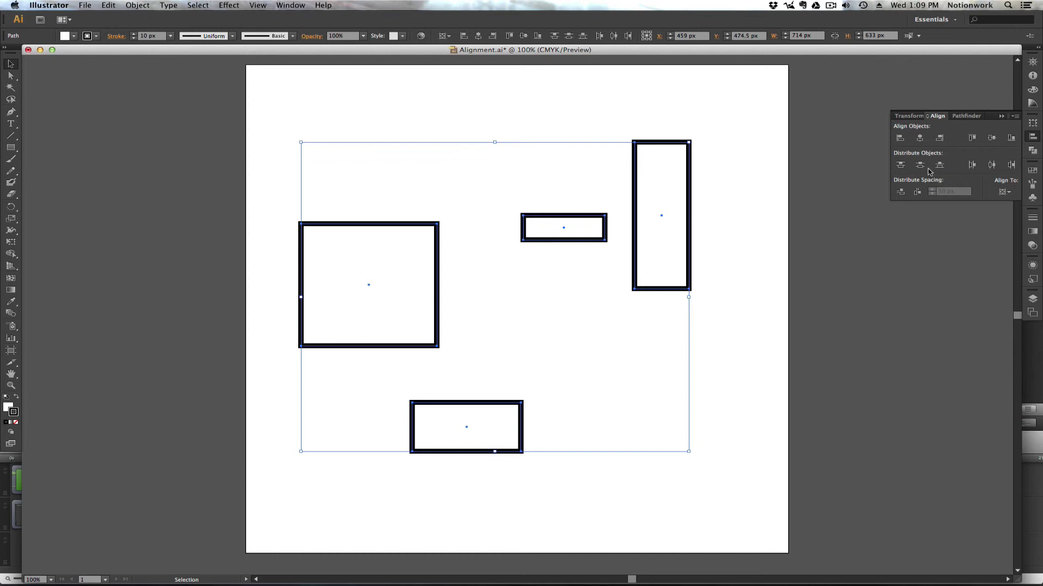
Step: Distribute the four rectangles by vertical centers across the artboard and draw comparison rectangles between their neighboring center points
click(1003, 194)
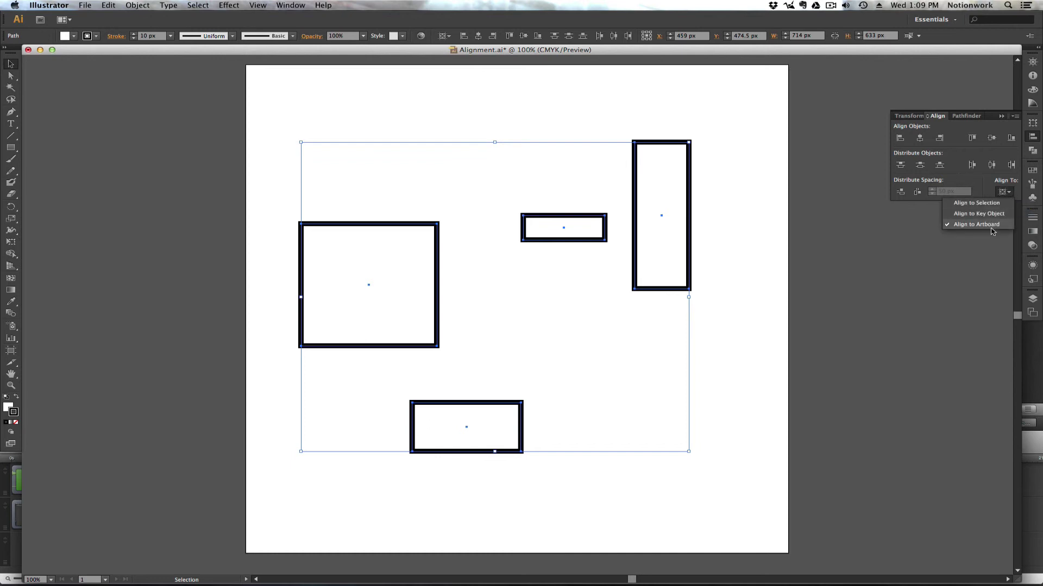
click(959, 181)
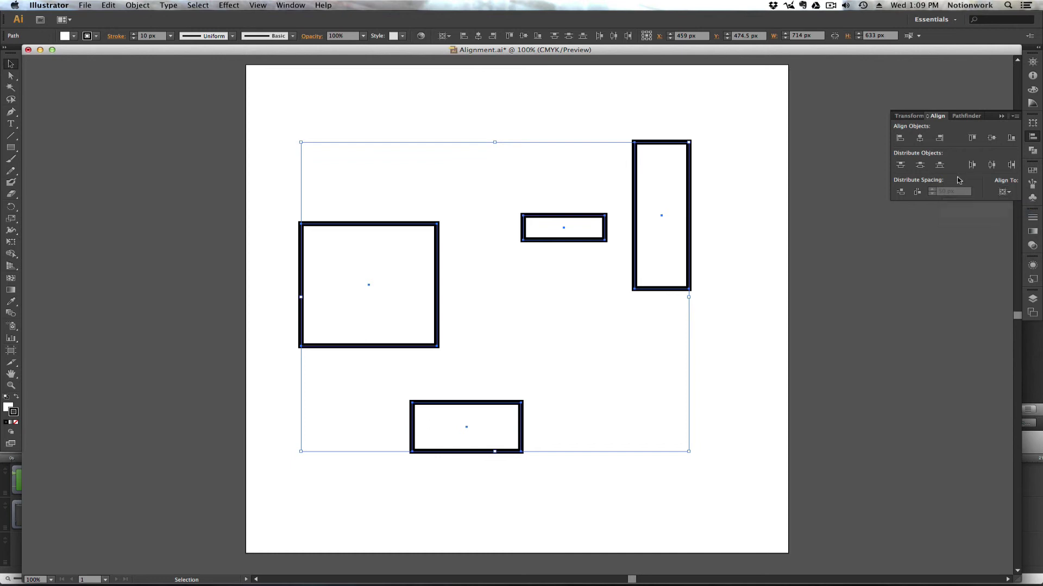
click(918, 167)
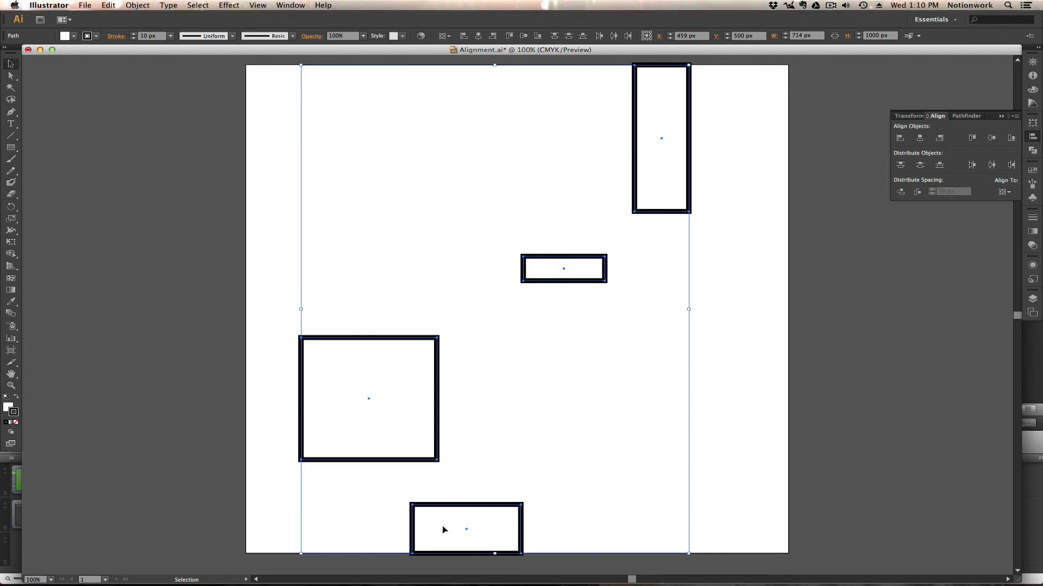
click(10, 147)
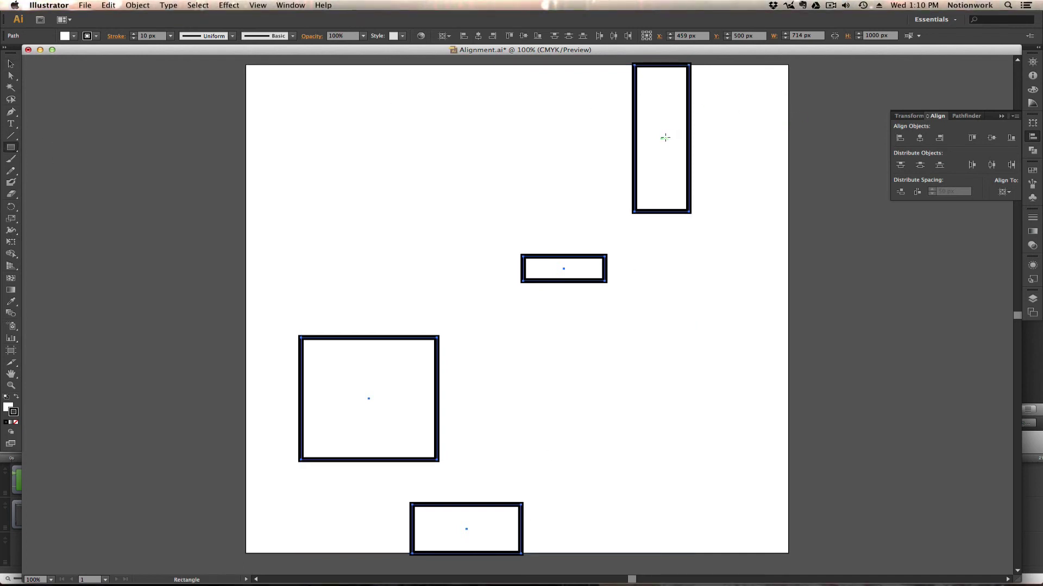
drag(664, 139, 466, 529)
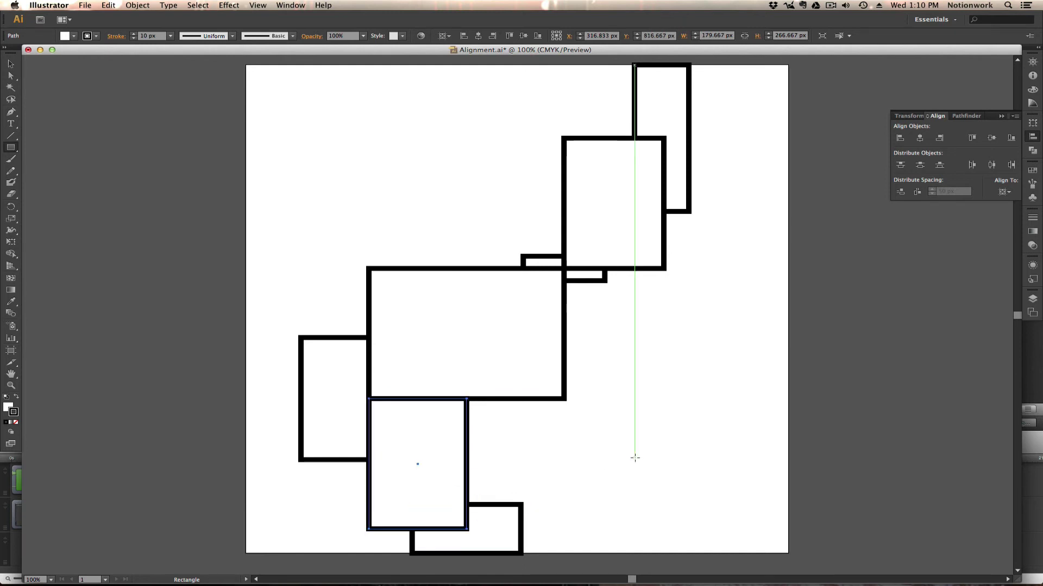
Step: Undo the comparison rectangles and the vertical center distribution of the four original rectangles
key(super+z)
key(super+z)
key(super+z)
key(super+z)
key(super+z)
key(super+z)
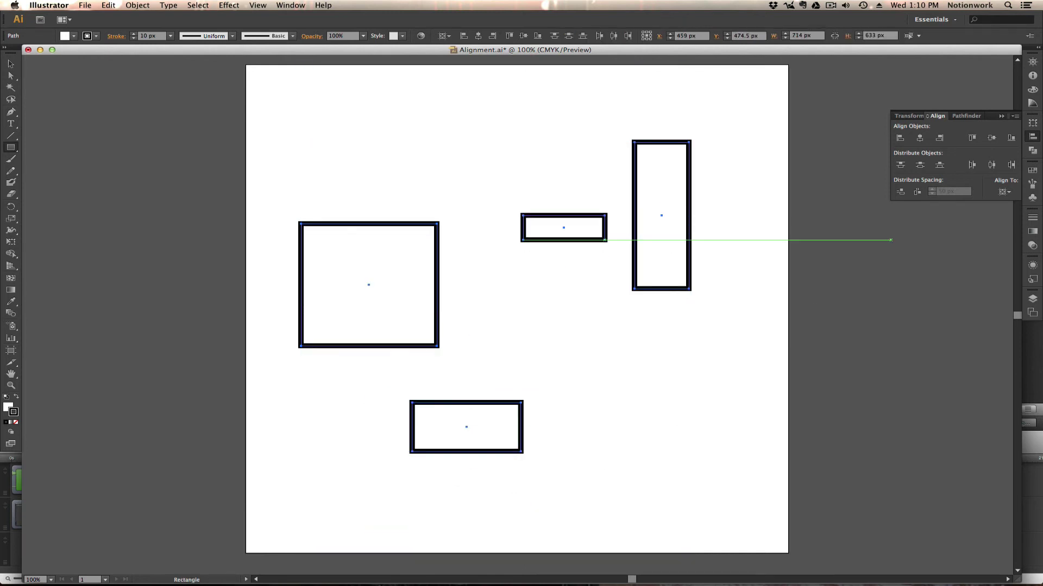
Step: Distribute the four rectangles across the artboard by horizontal centers, bottom edges and top edges in turn
click(993, 165)
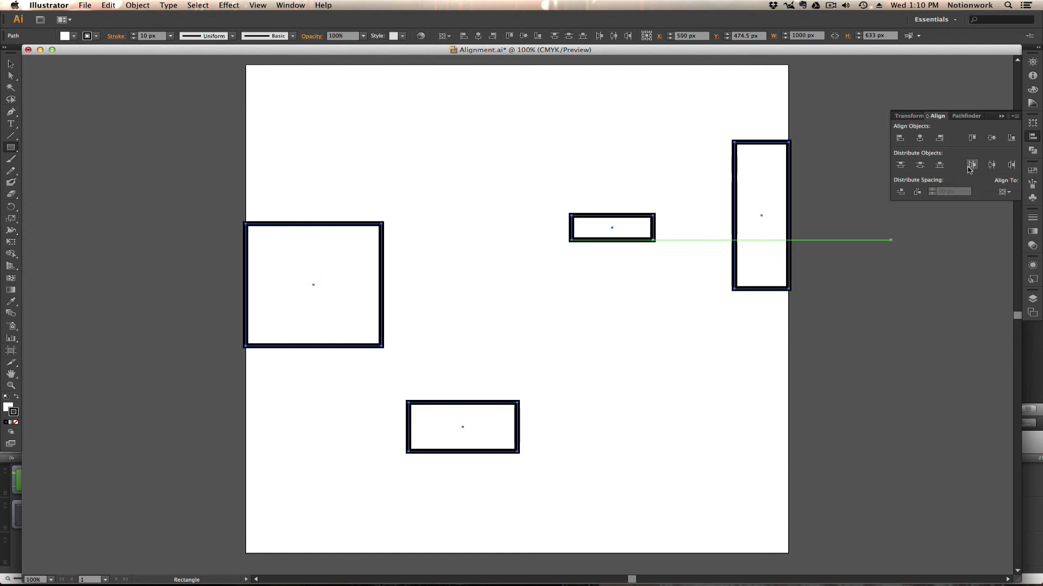
click(940, 166)
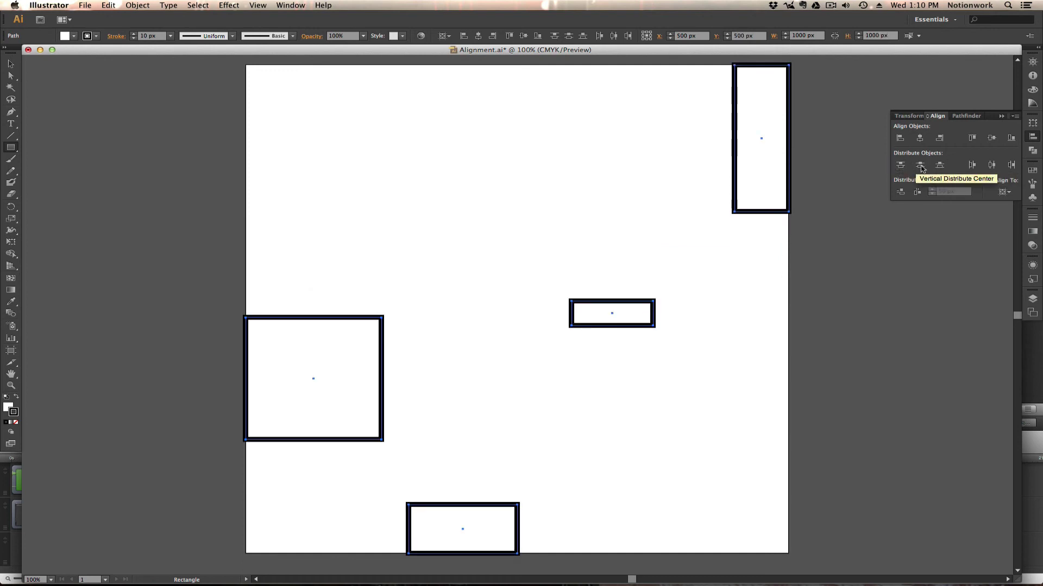
click(901, 166)
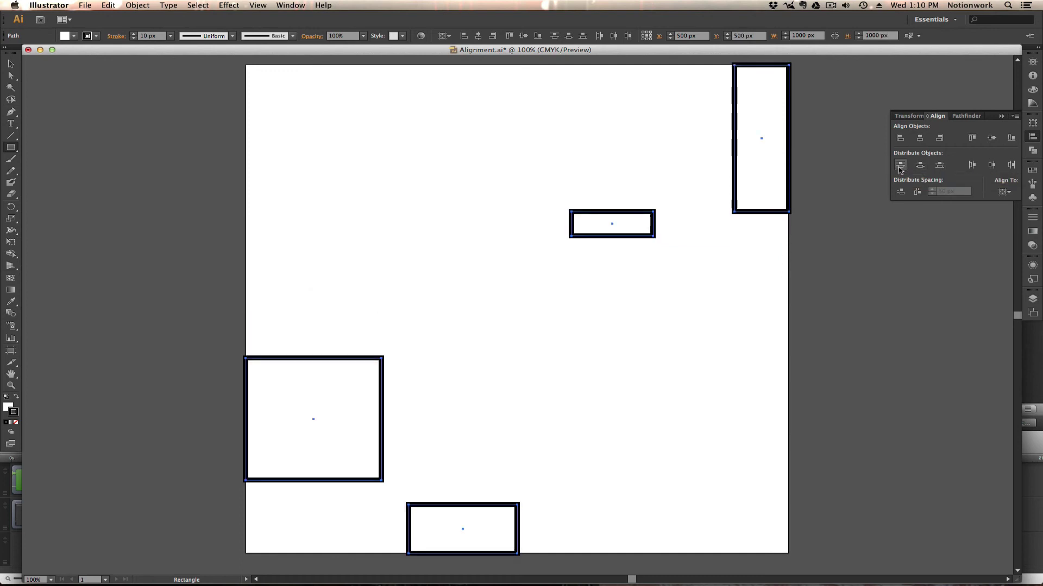
Step: Undo the three artboard distributions of the four rectangles
key(super+z)
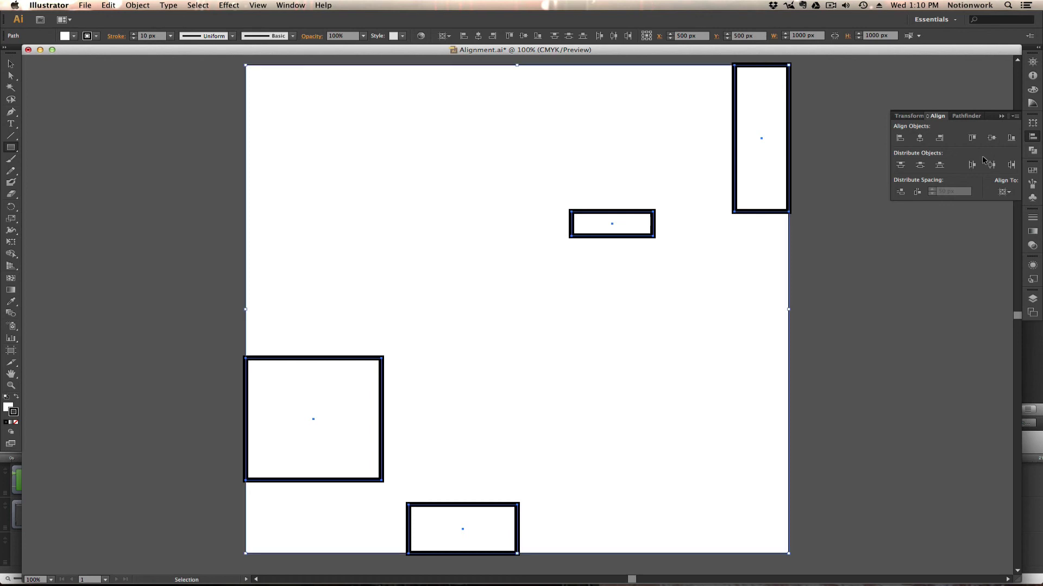
key(super+z)
key(super+z)
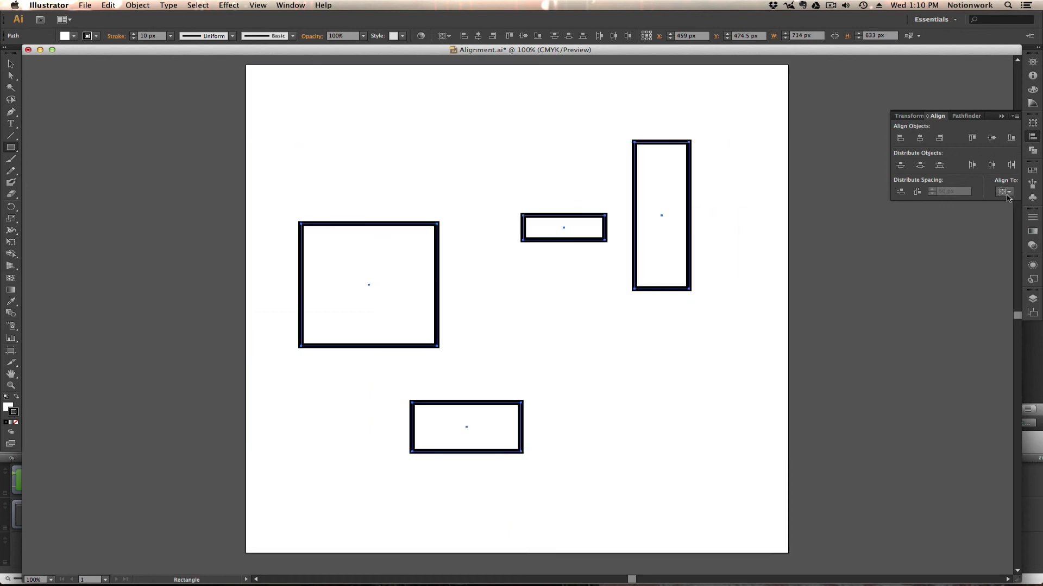
Step: Align the four rectangles to the artboard's bottom edge, keeping Align to Artboard set, and deselect them
click(1004, 191)
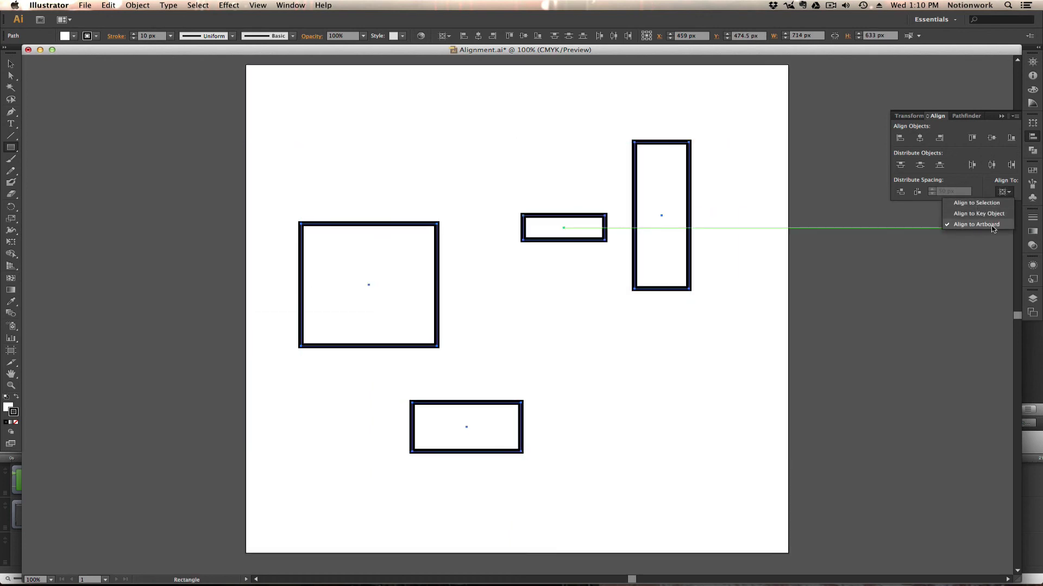
click(990, 226)
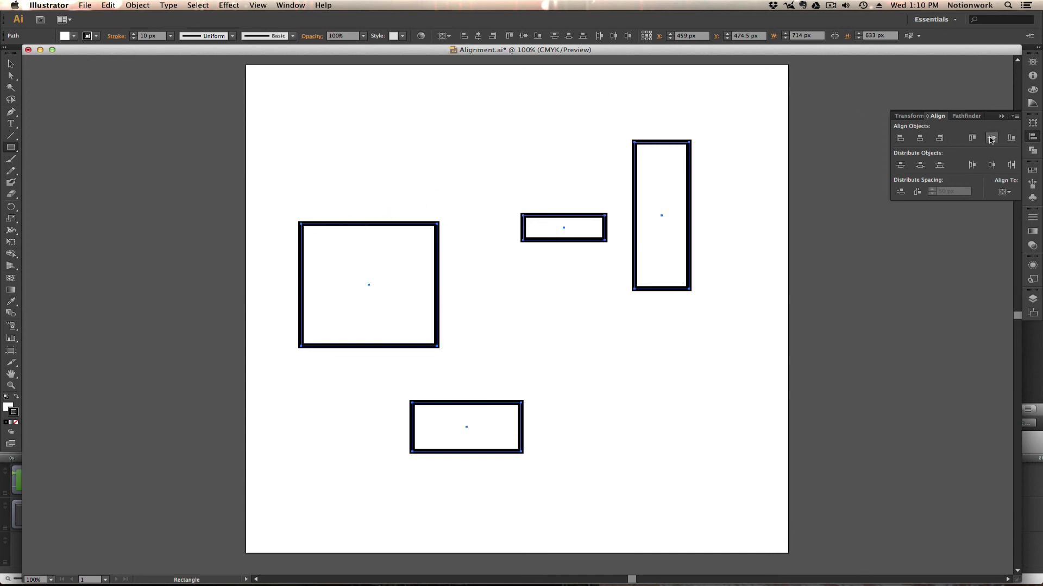
click(1011, 138)
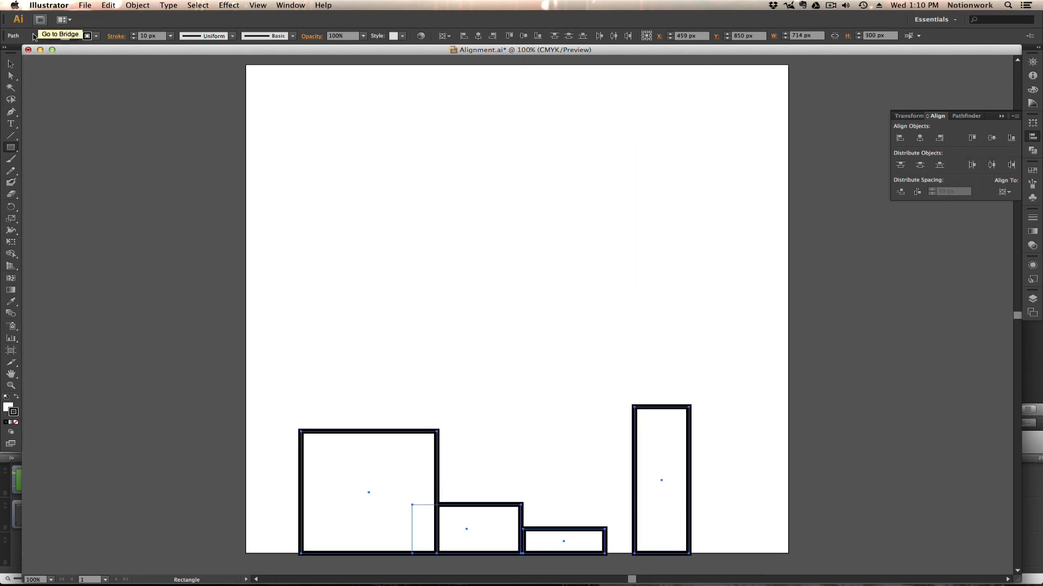
click(10, 63)
key(super+a)
click(265, 512)
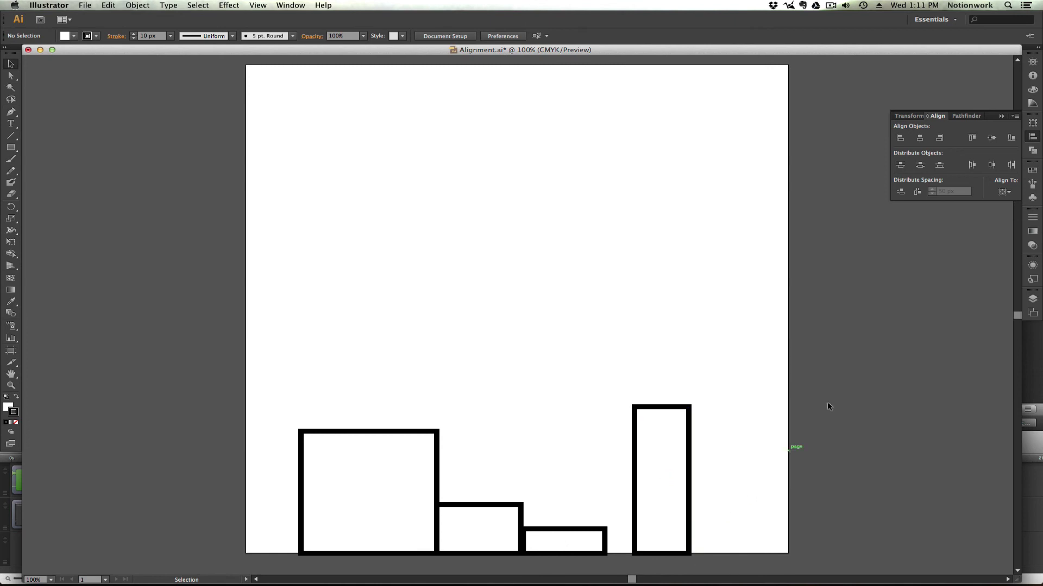
Step: Turn on Use Preview Bounds and realign the four rectangles to the artboard's bottom edge
click(1018, 116)
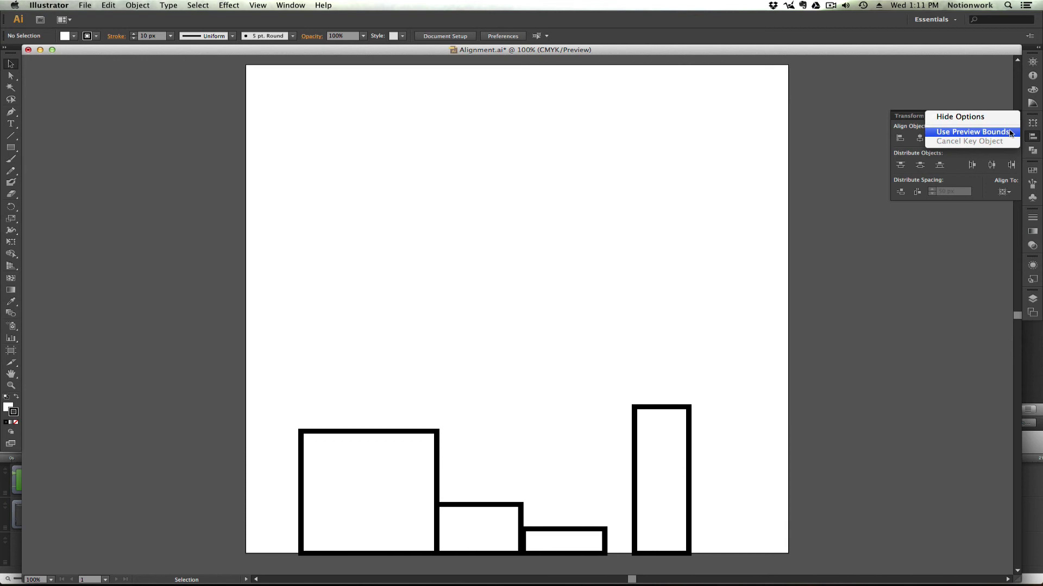
click(1010, 132)
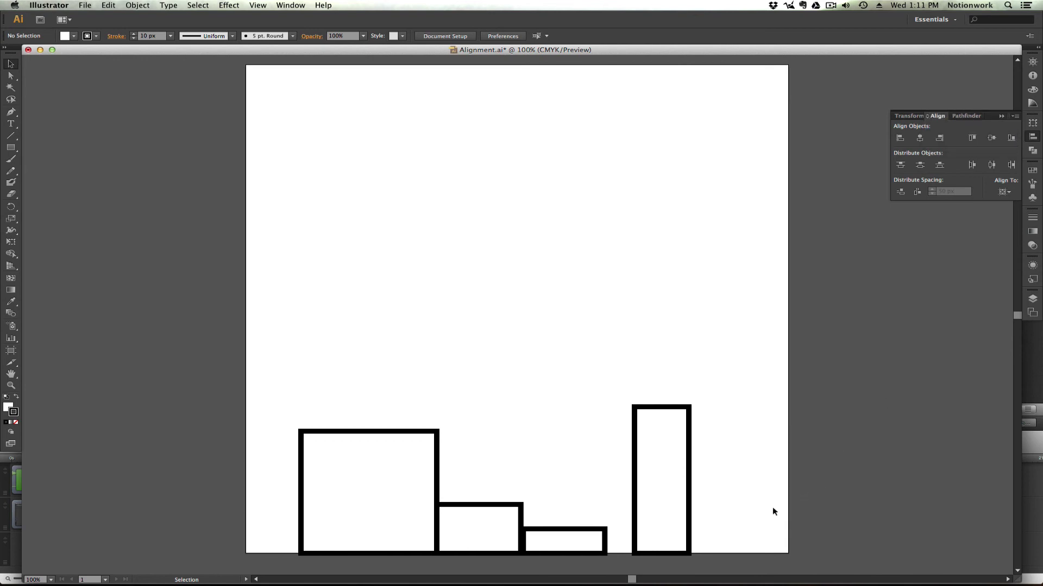
drag(773, 512, 283, 565)
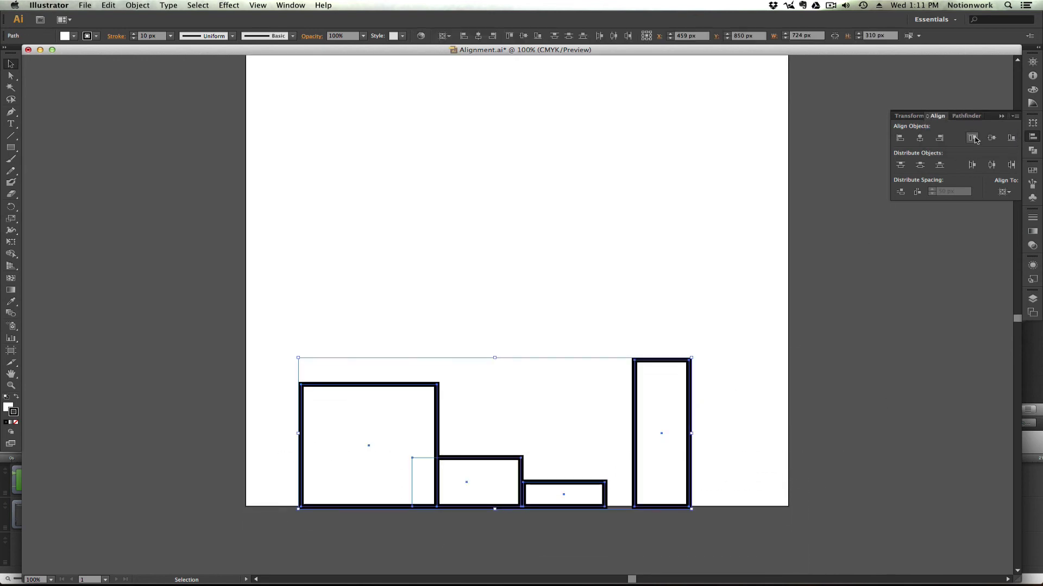
click(1008, 140)
click(764, 449)
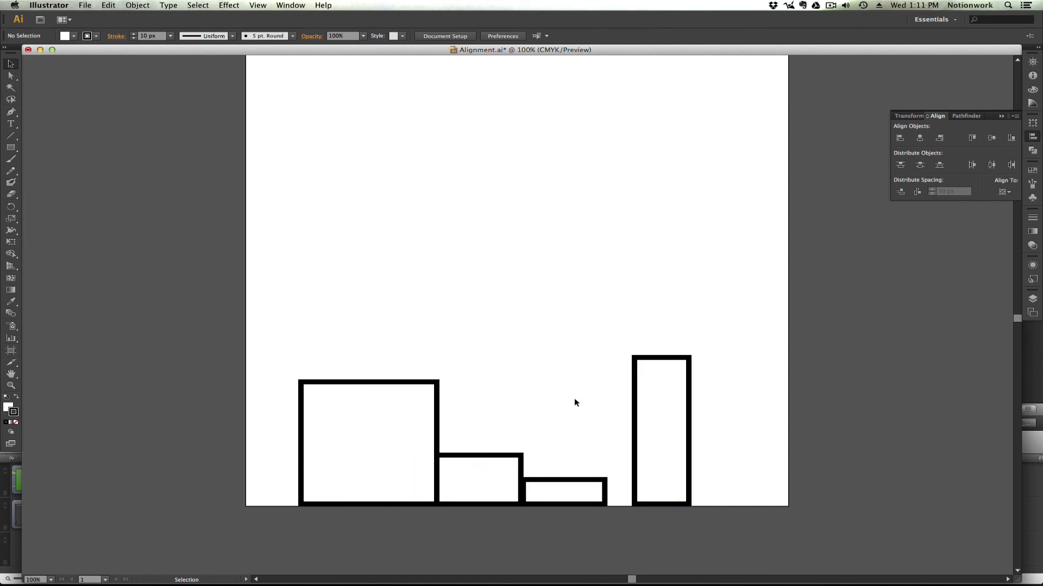
Step: Set the tall rectangle's stroke weight to 40 px and align it to the artboard's bottom edge
click(649, 356)
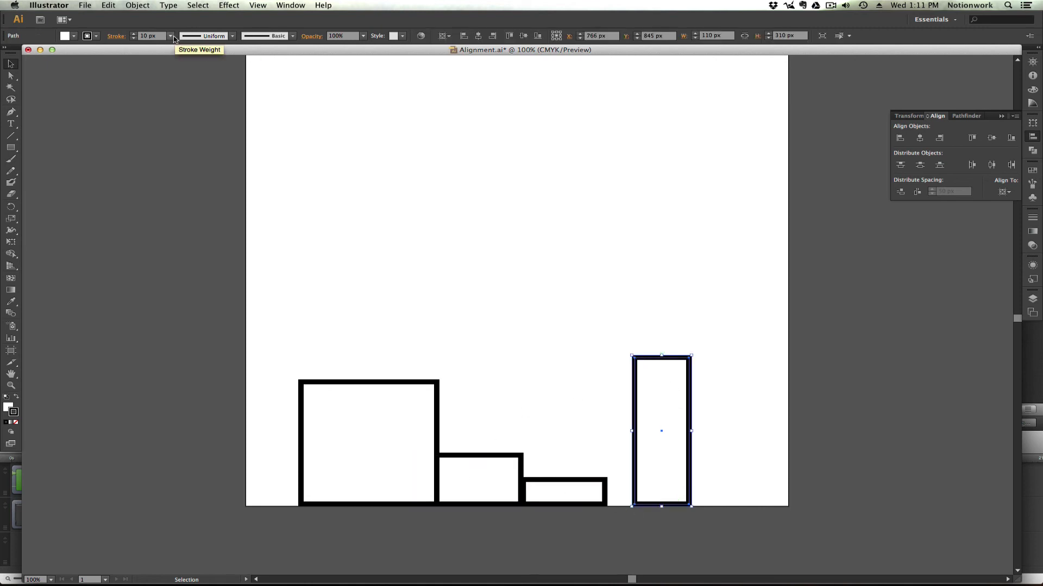
click(170, 36)
click(184, 272)
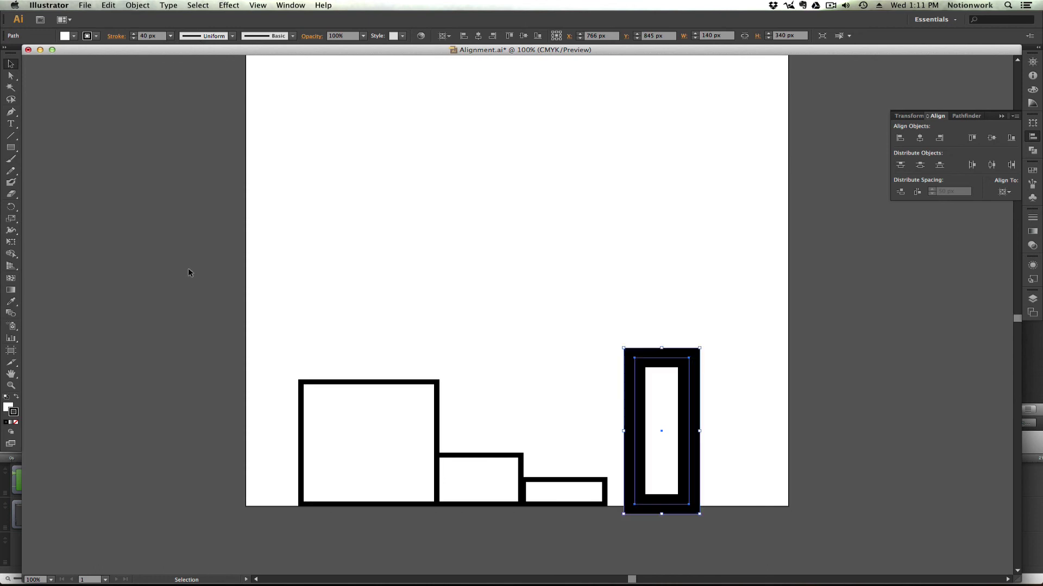
click(810, 317)
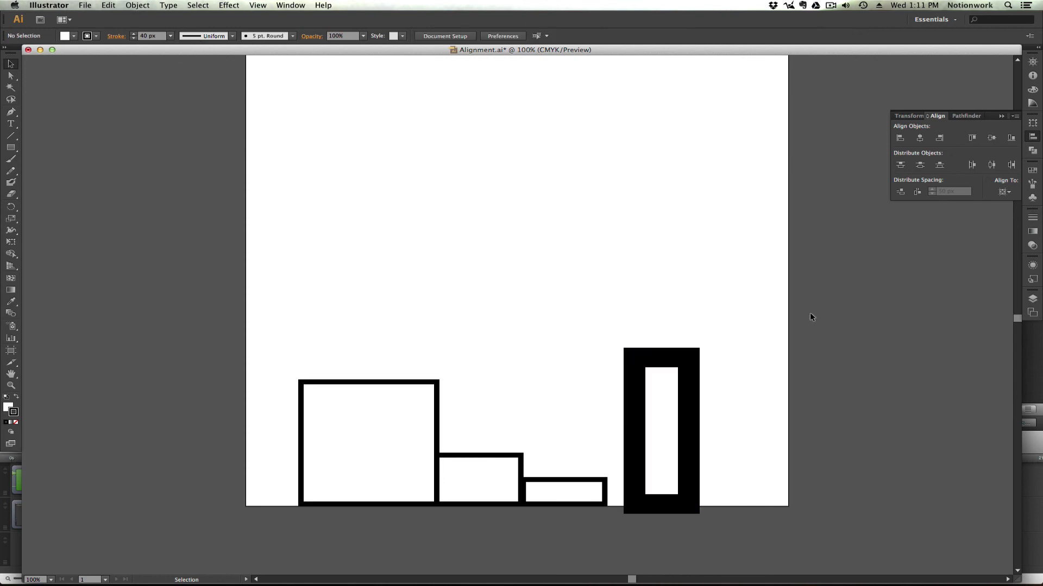
click(694, 471)
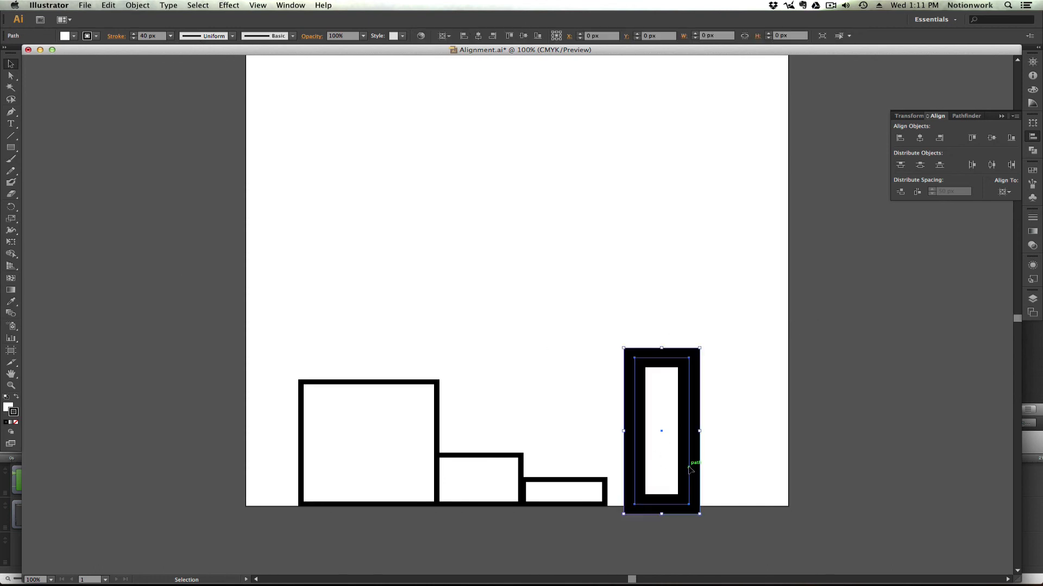
click(1012, 138)
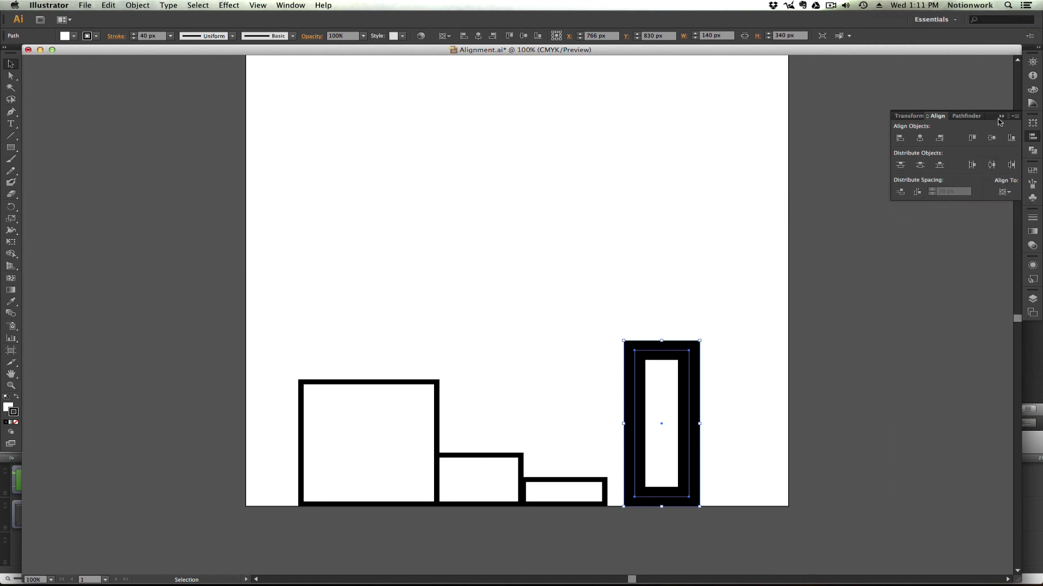
Step: Turn off Use Preview Bounds and realign the tall rectangle to the artboard's bottom edge
click(1014, 116)
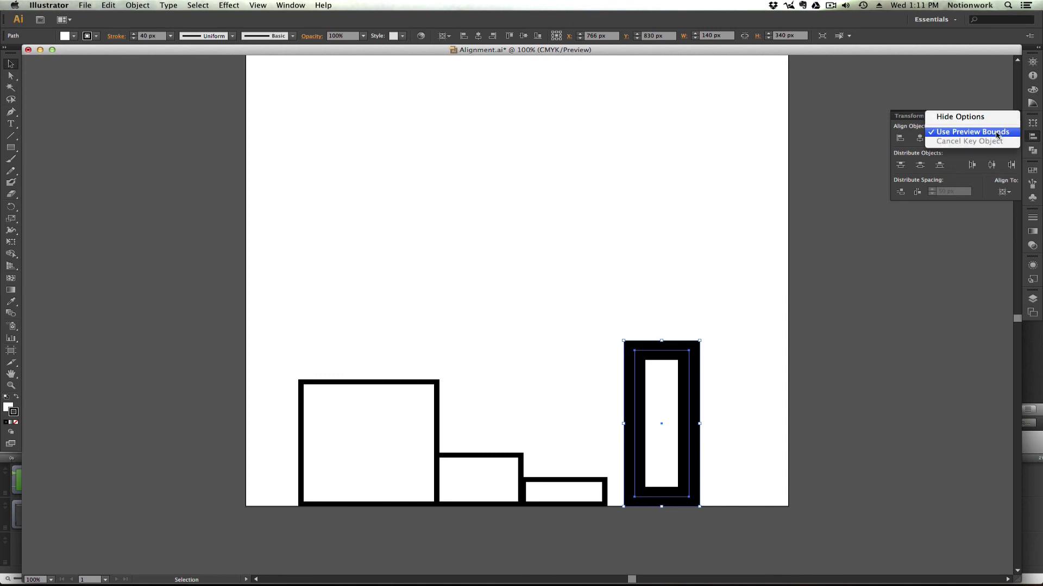
click(935, 136)
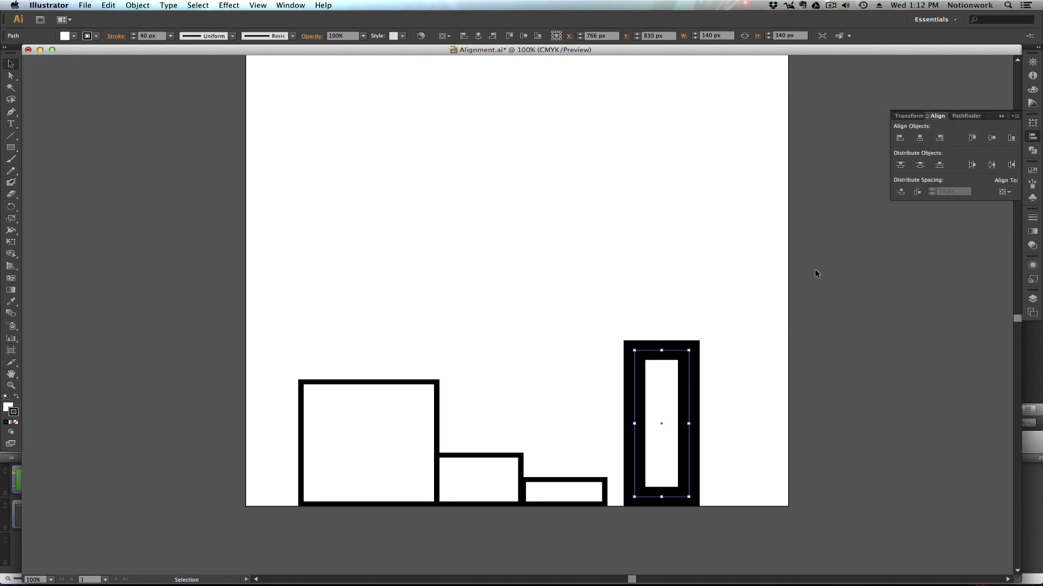
click(1011, 138)
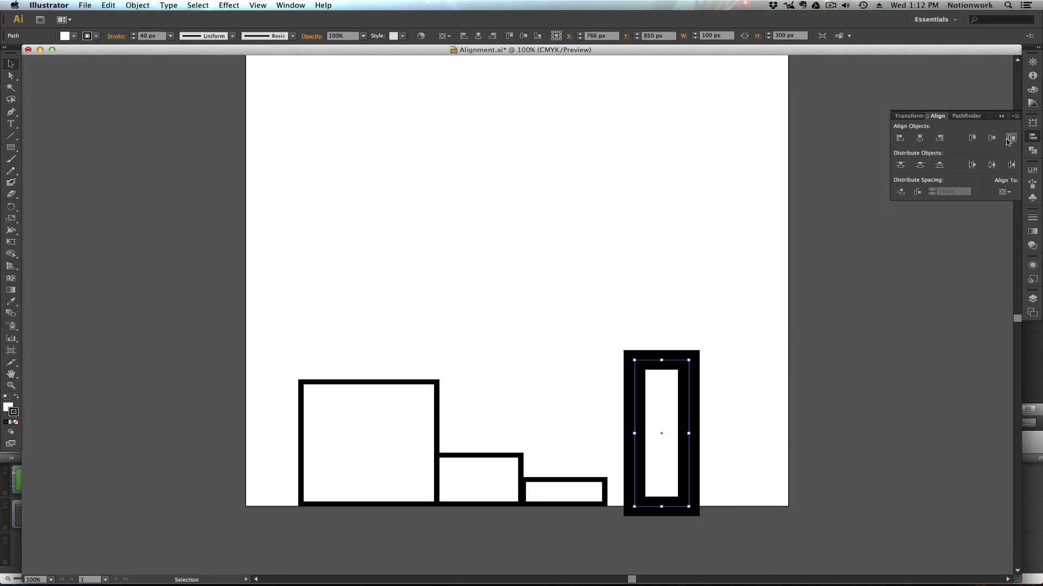
Step: Align the tall rectangle to the artboard's vertical center and top edge in turn, and examine its stroke against the edge
click(996, 139)
click(972, 138)
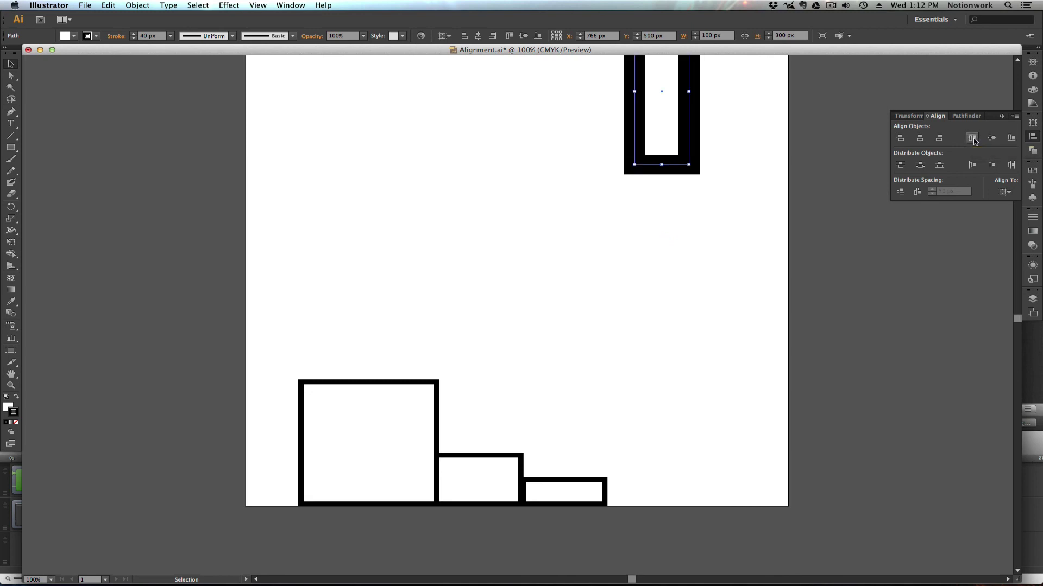
scroll(741, 212, up, 5)
scroll(744, 216, up, 1)
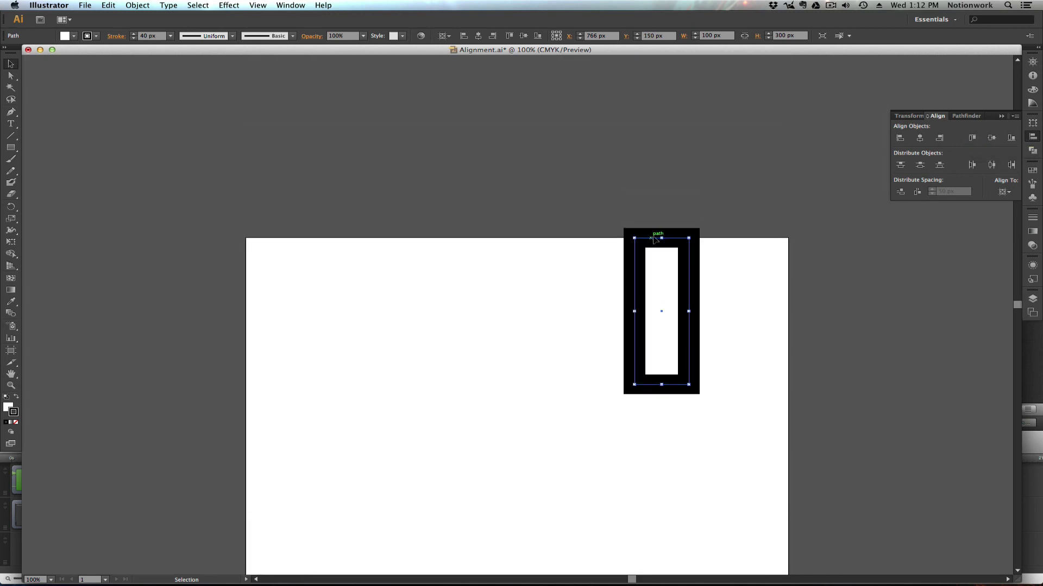
scroll(658, 243, down, 5)
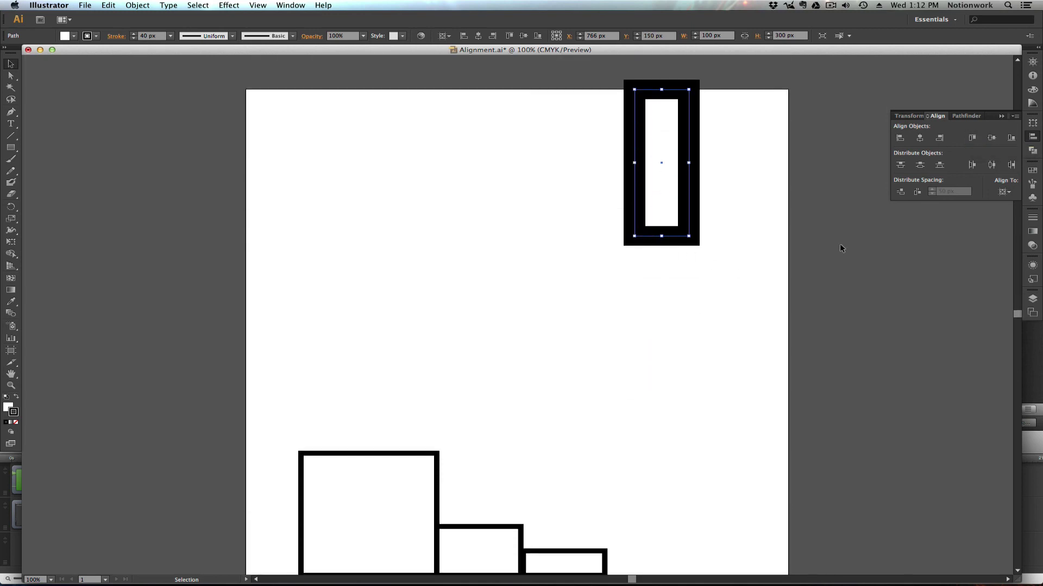
scroll(856, 228, down, 1)
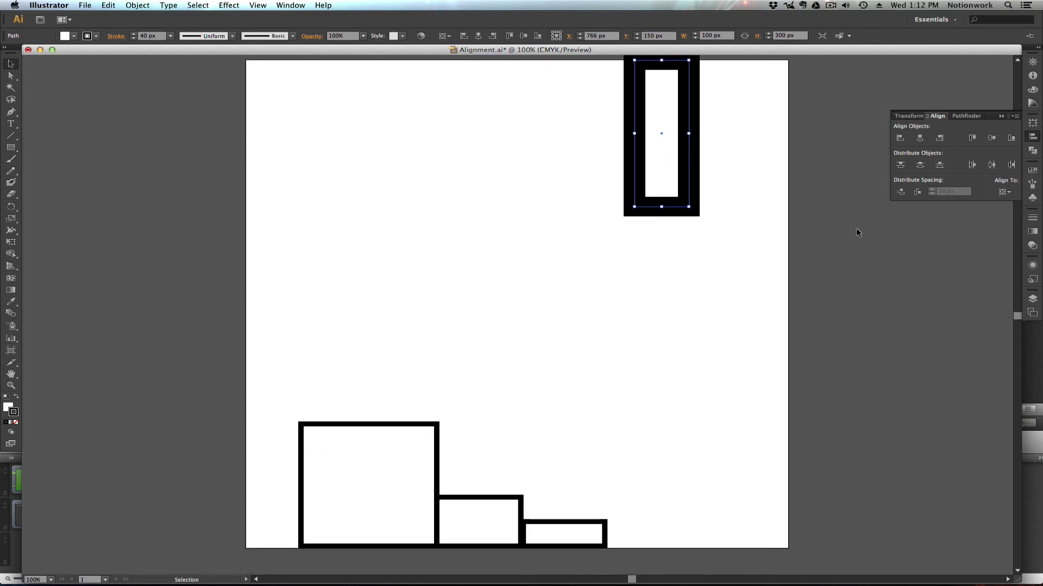